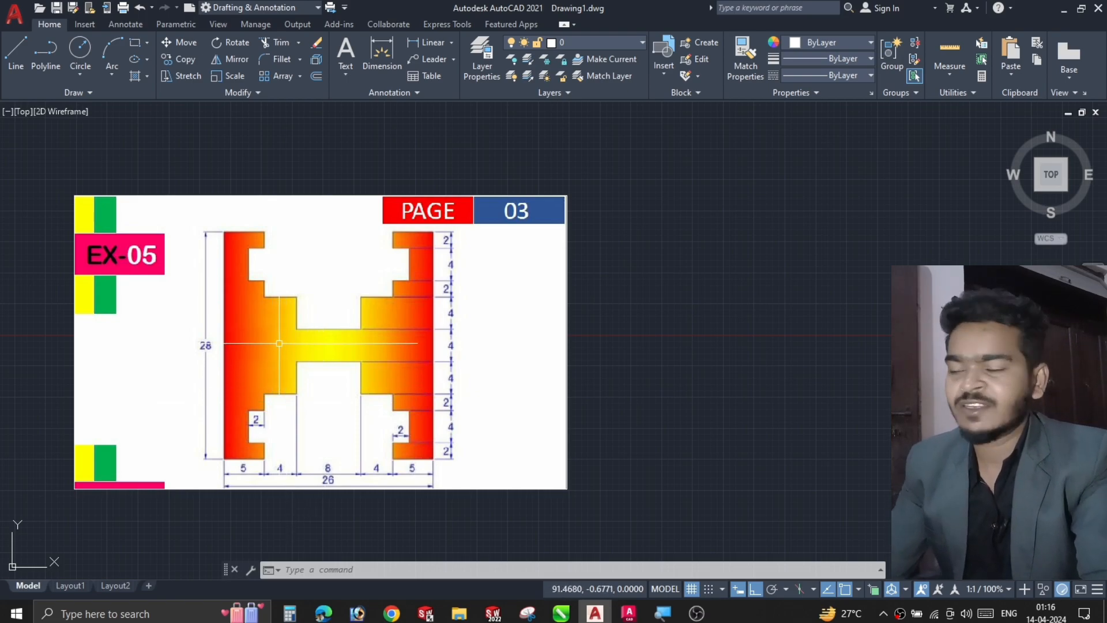
- Beside the reference image, start a line profile with a 14-unit segment straight down and a 5-unit segment to the right
scroll(275, 342, up, 2)
mouse_move(275, 340)
middle_down()
mouse_move(309, 351)
mouse_move(412, 318)
mouse_move(418, 344)
middle_up()
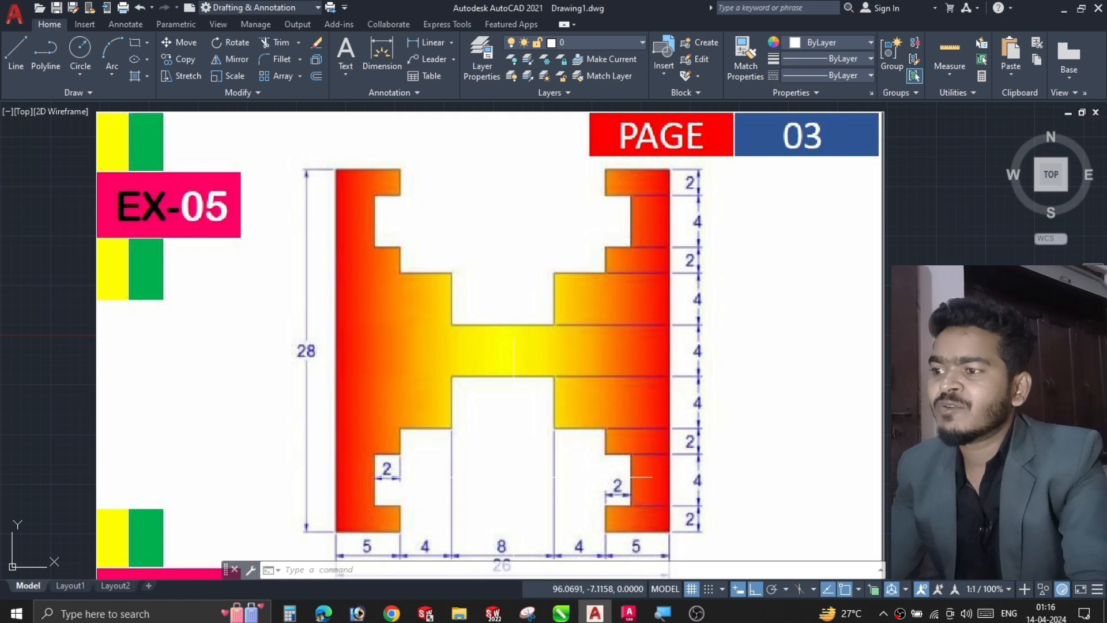
middle_drag(500, 458, 507, 425)
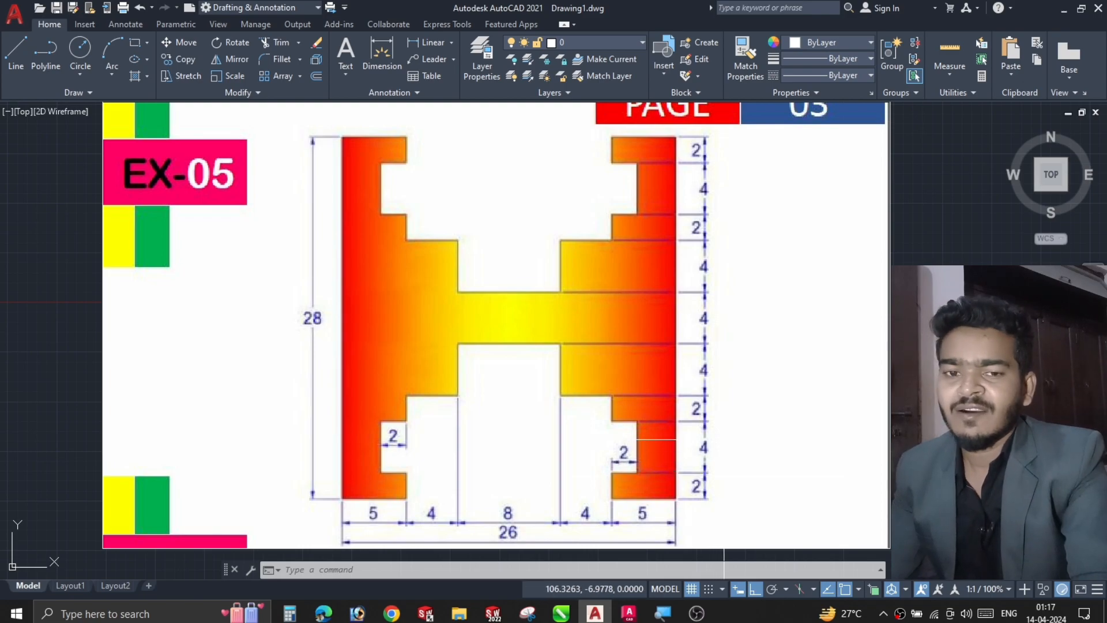
scroll(675, 399, down, 2)
middle_drag(698, 400, 275, 399)
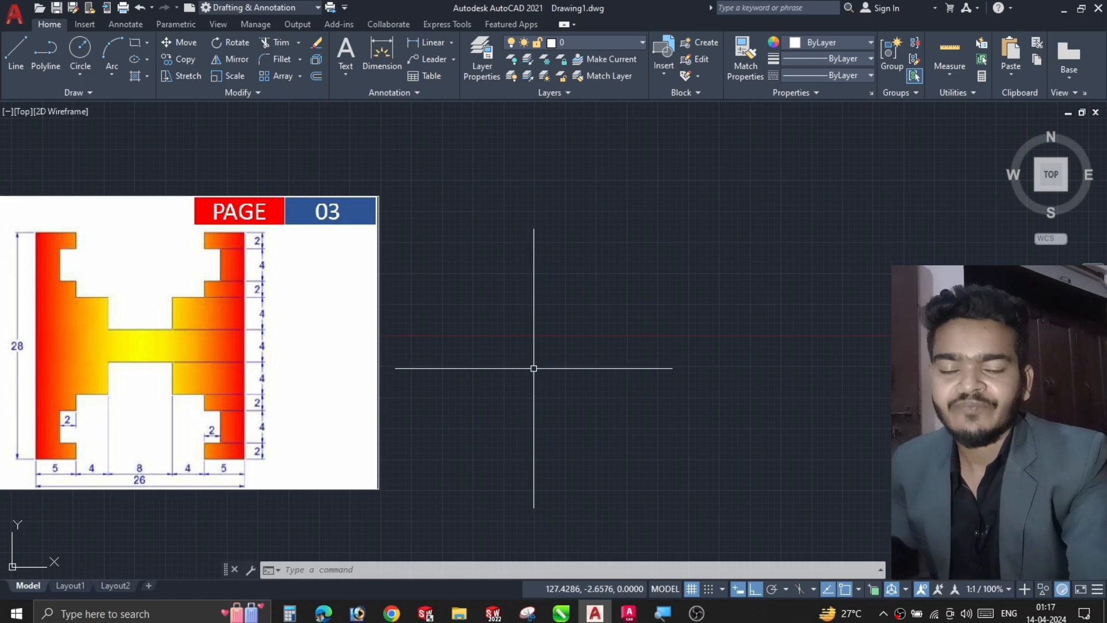
text(l)
key(Return)
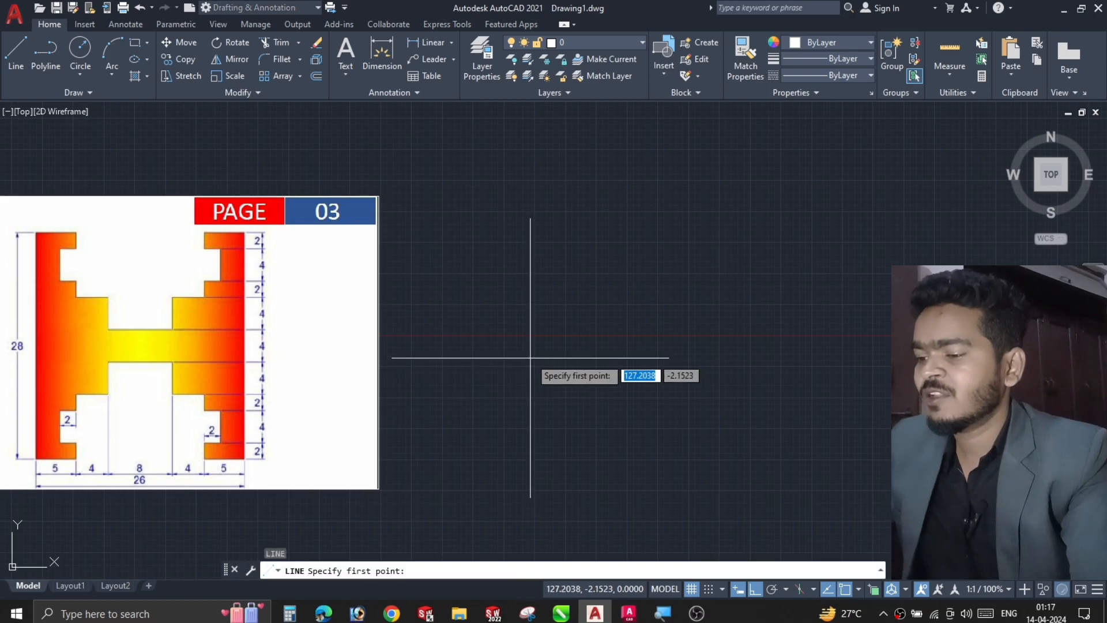
click(488, 346)
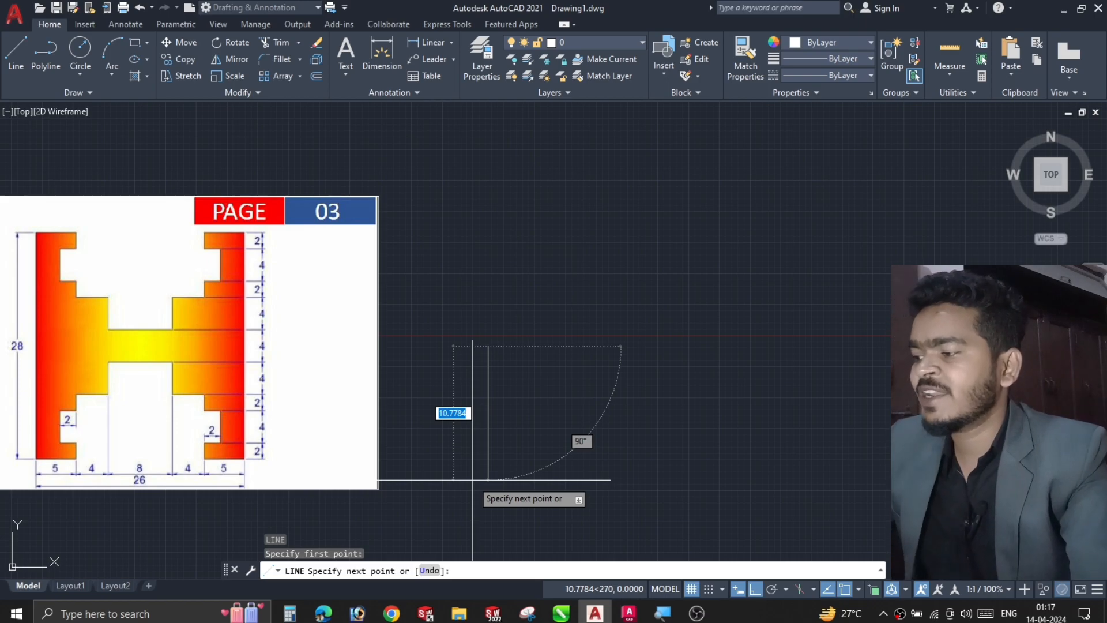
text(1)
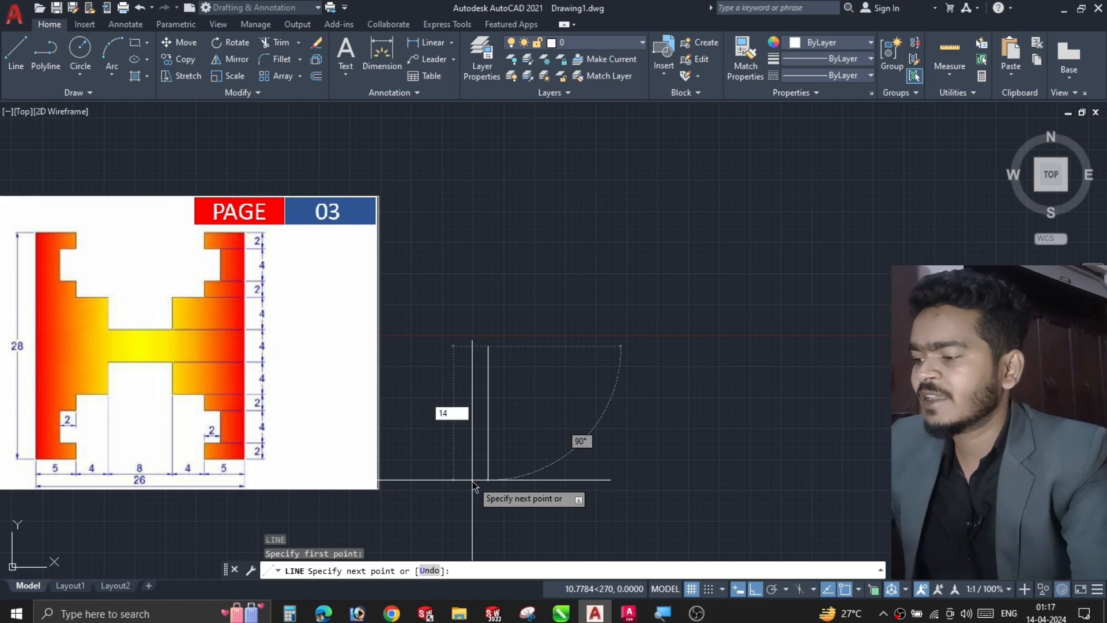
text(4)
key(Return)
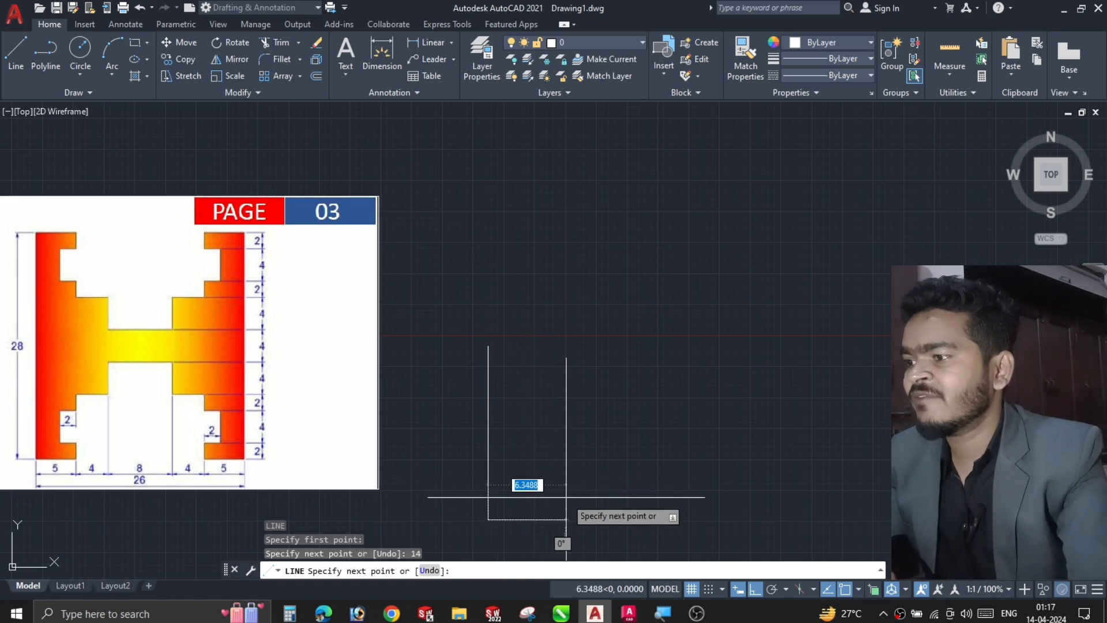
text(5)
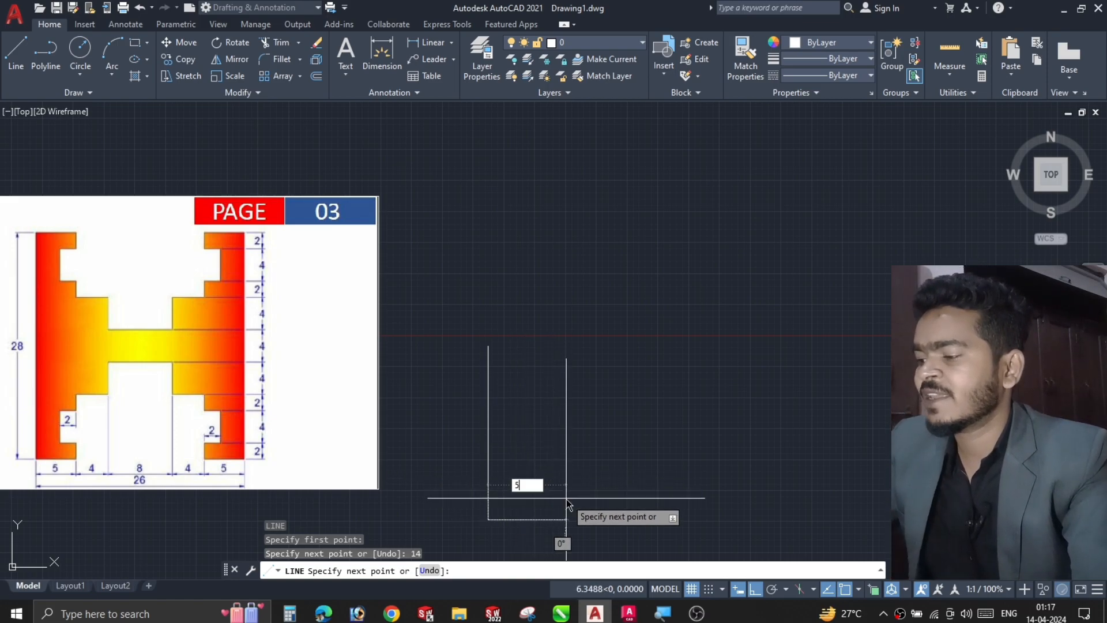
key(Return)
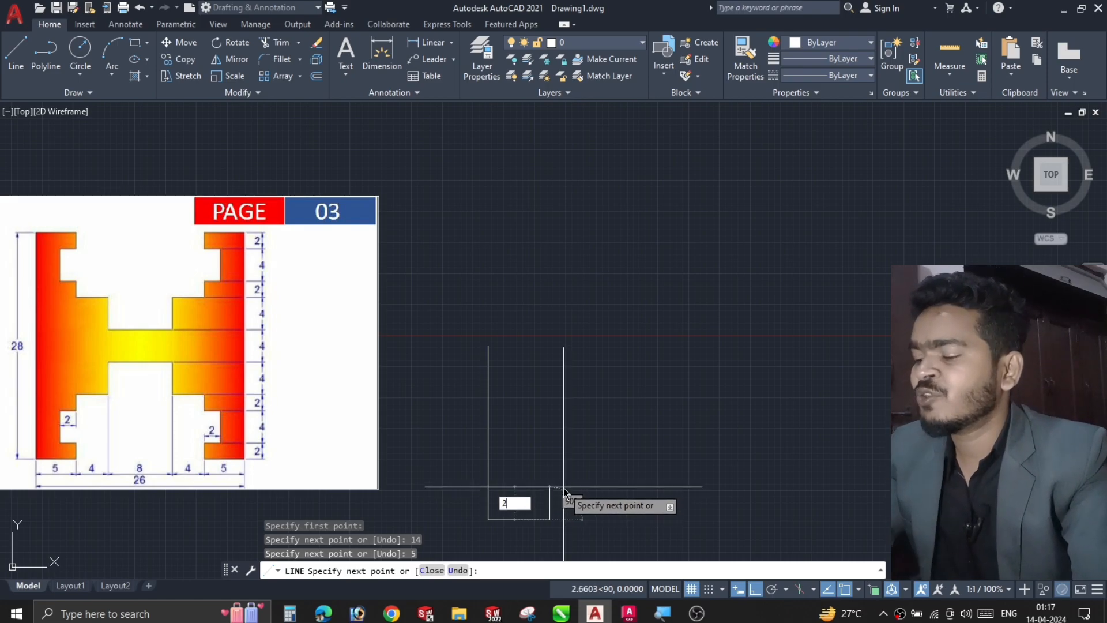
- Continue the profile with the lower notch: 2 units up, 2 left, 4 up and 2 right
text(2)
key(Return)
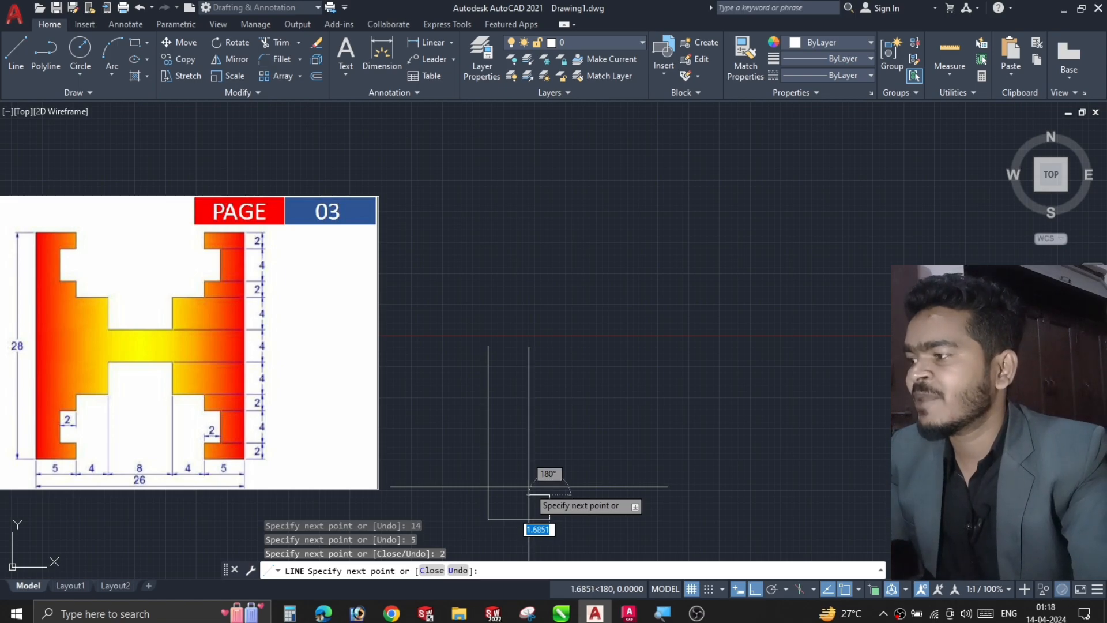
text(2)
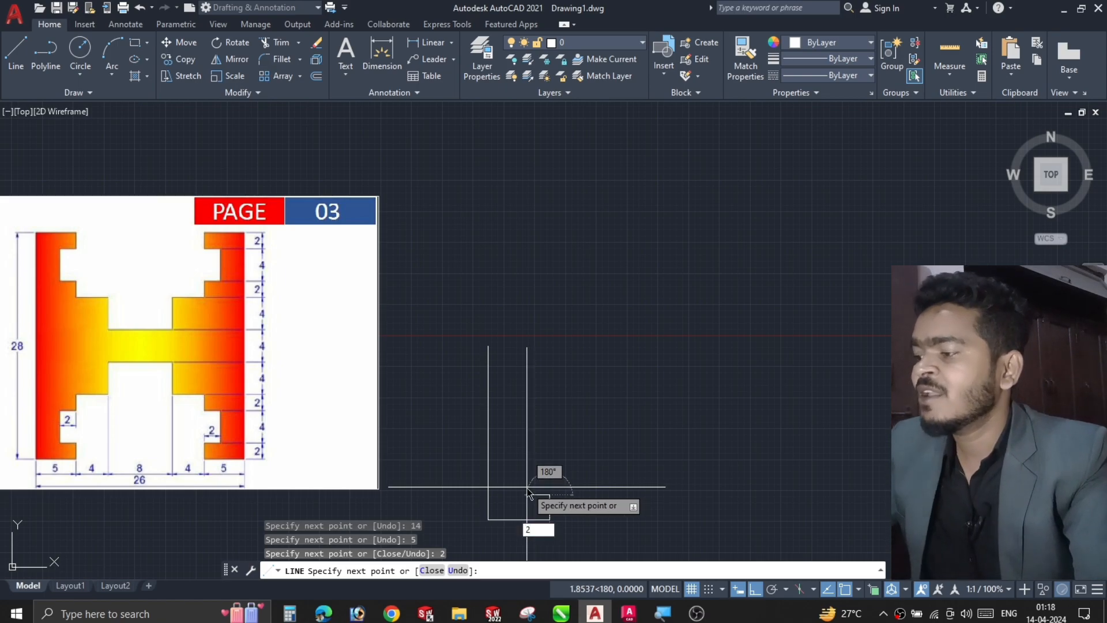
key(Return)
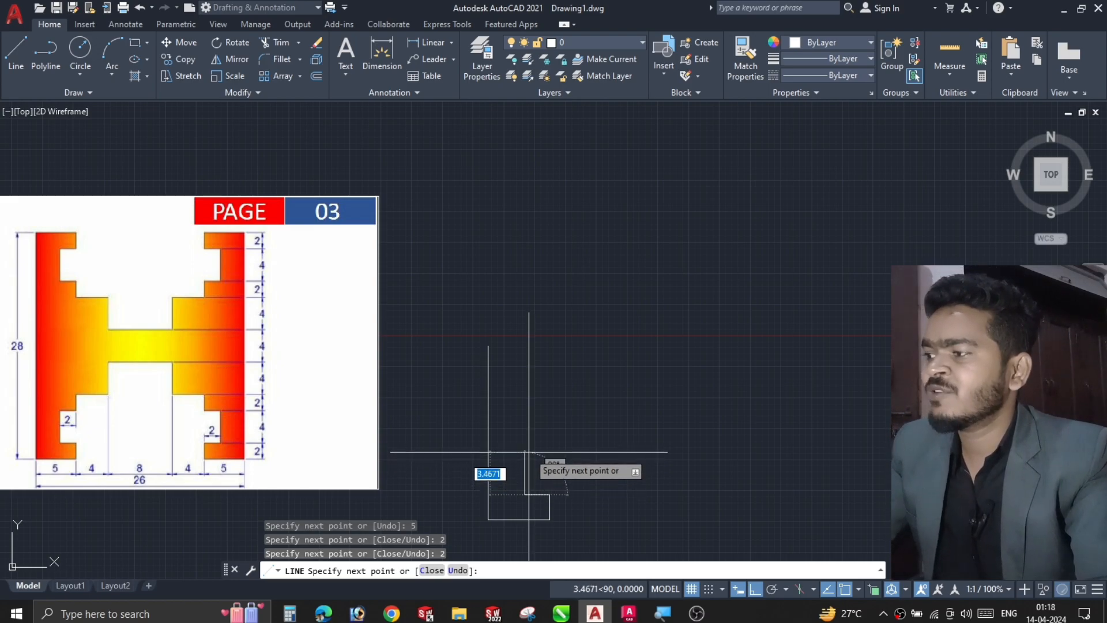
text(4)
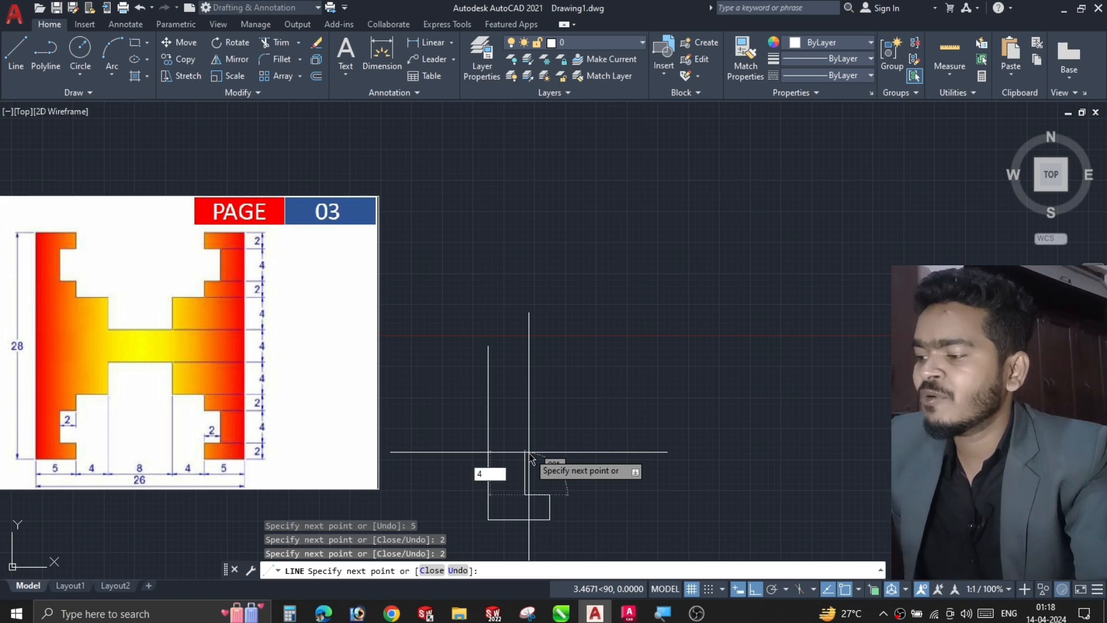
key(Return)
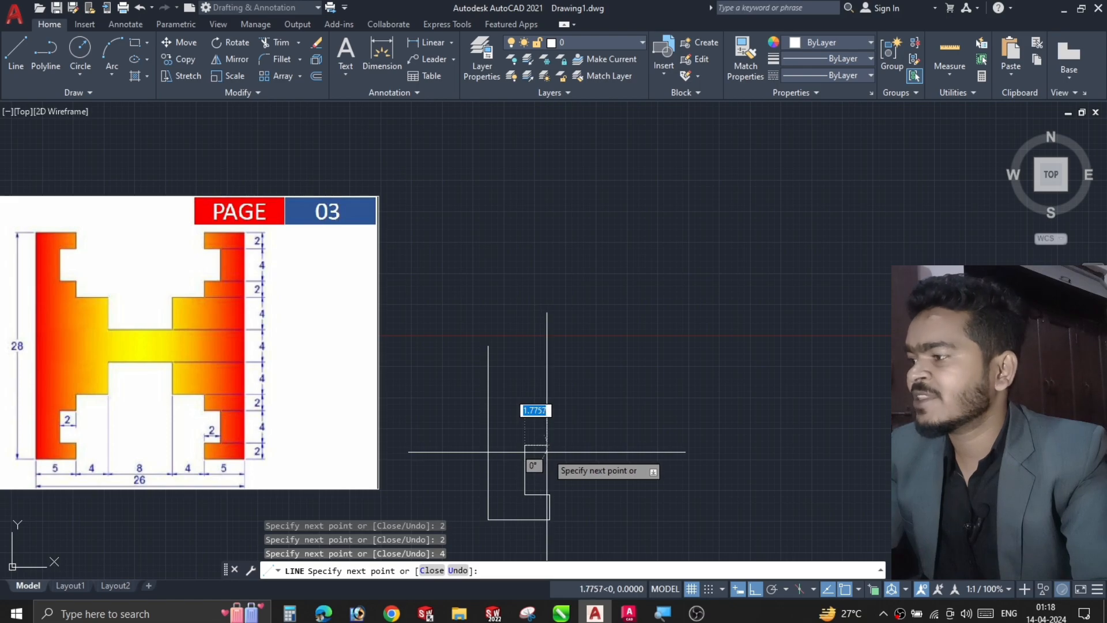
text(2)
key(Return)
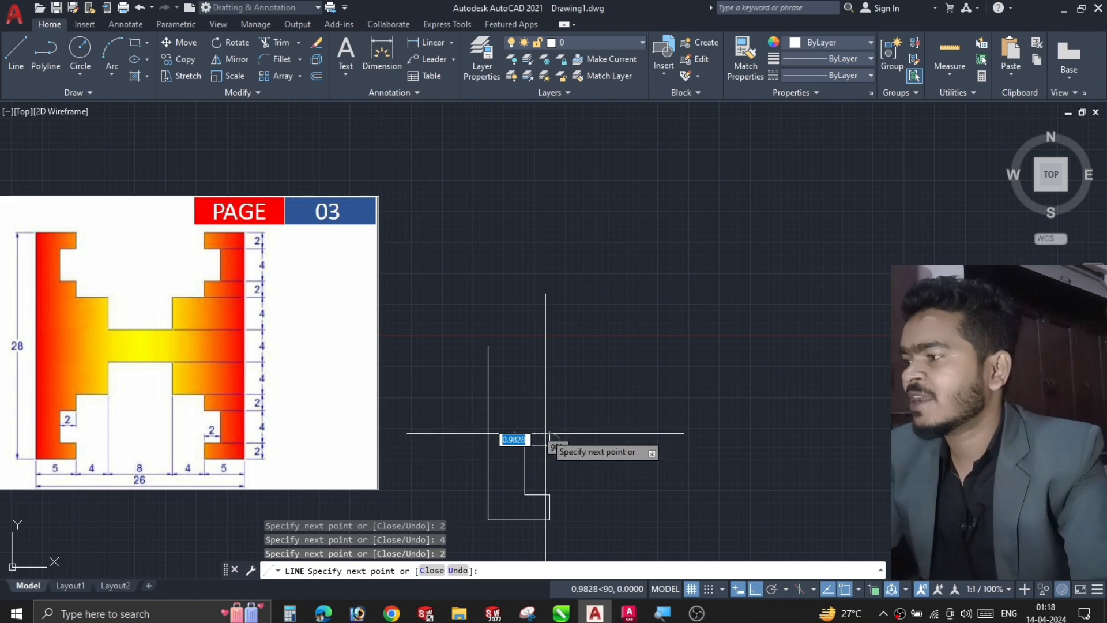
- Continue the stepped profile with segments 2 units up, 4 right, 4 up and 4 right
text(2)
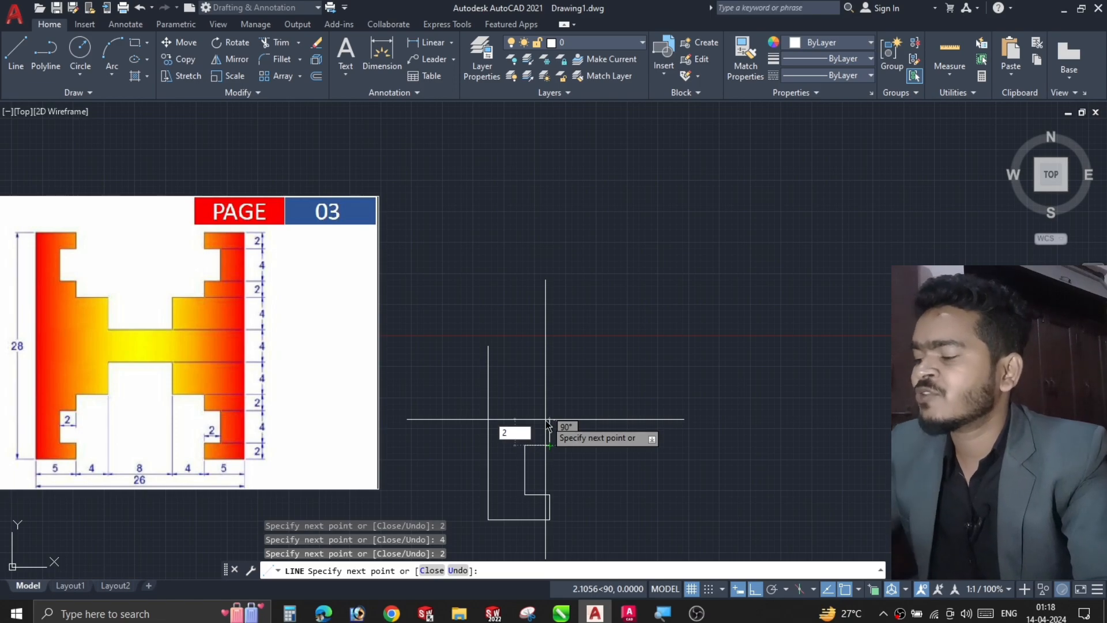
key(Return)
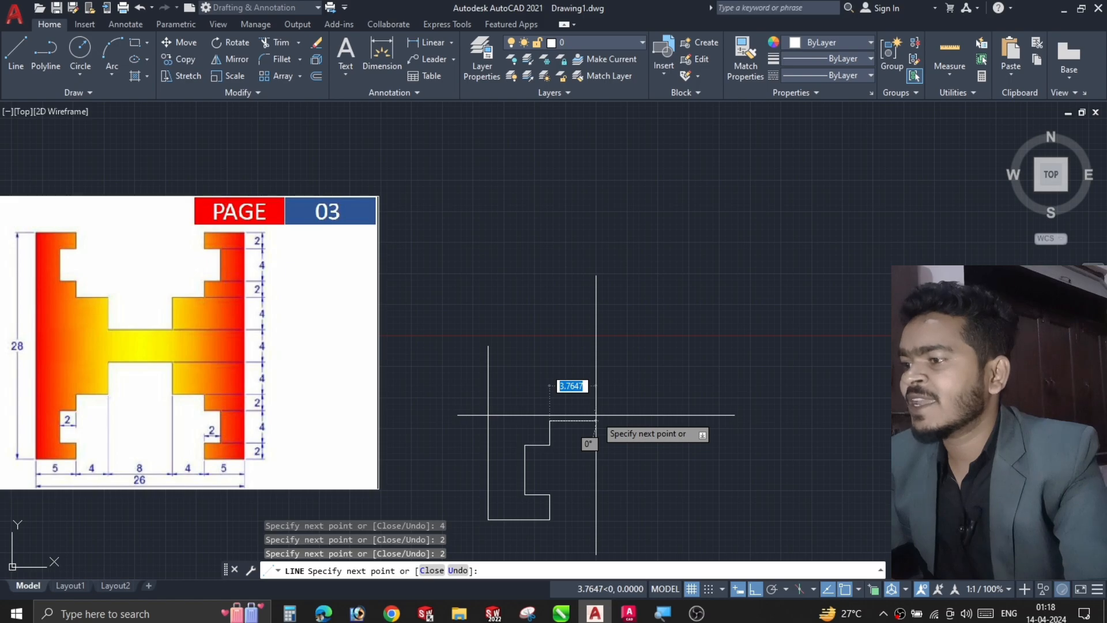
text(4)
key(Return)
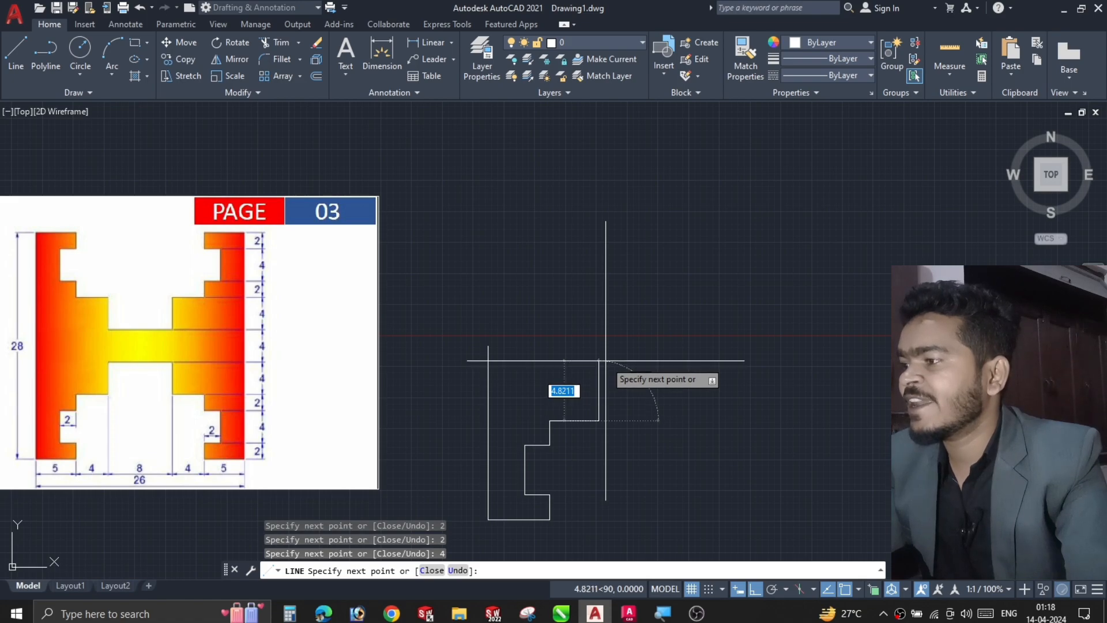
text(4)
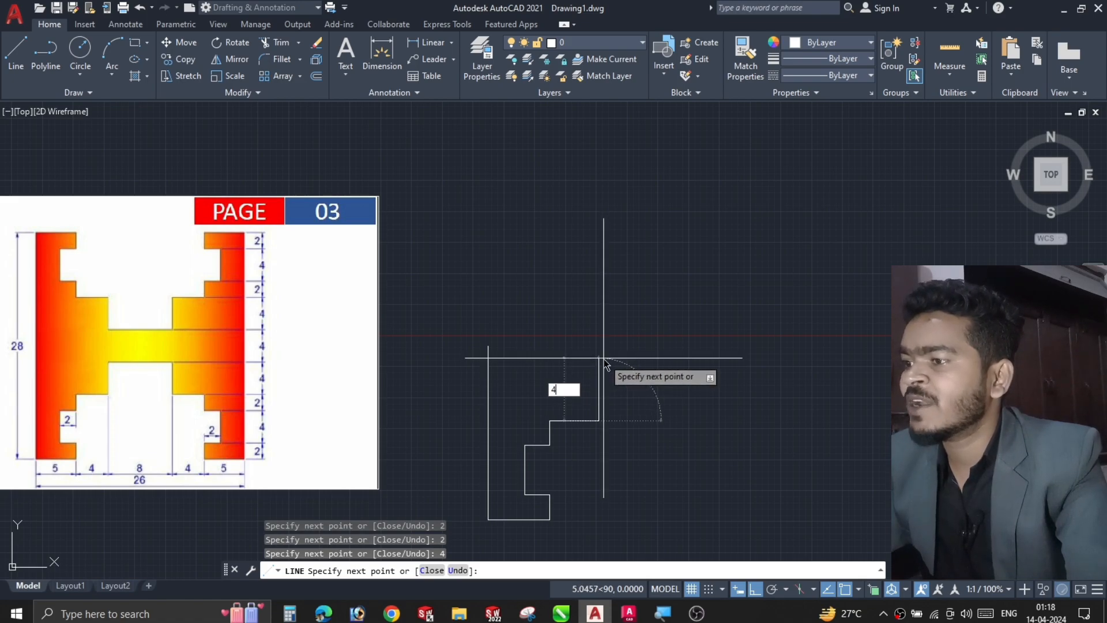
key(Return)
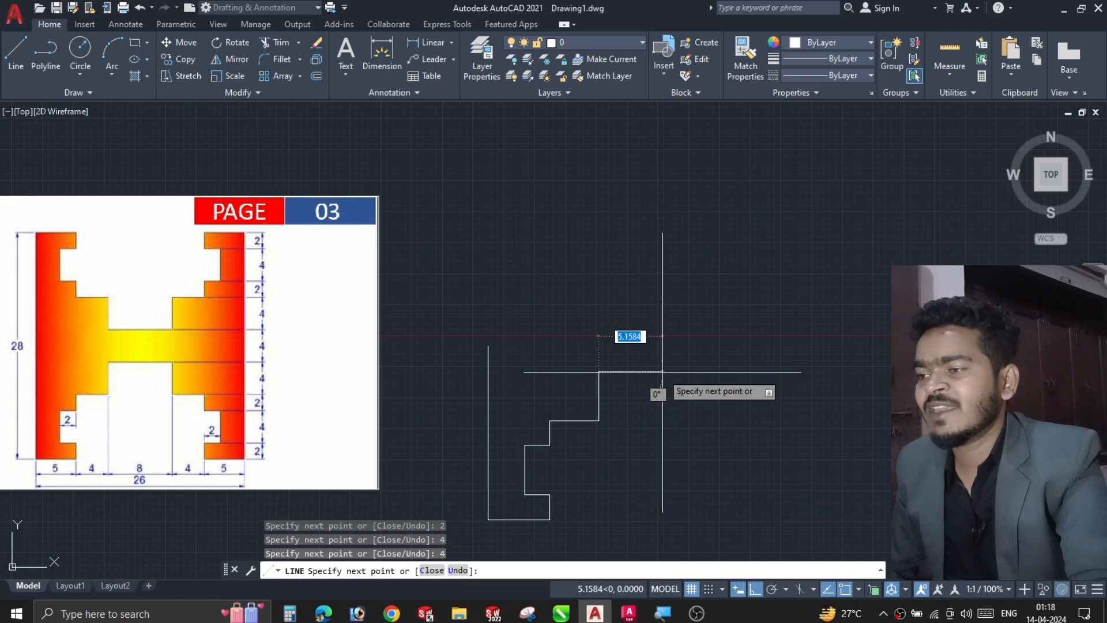
text(4)
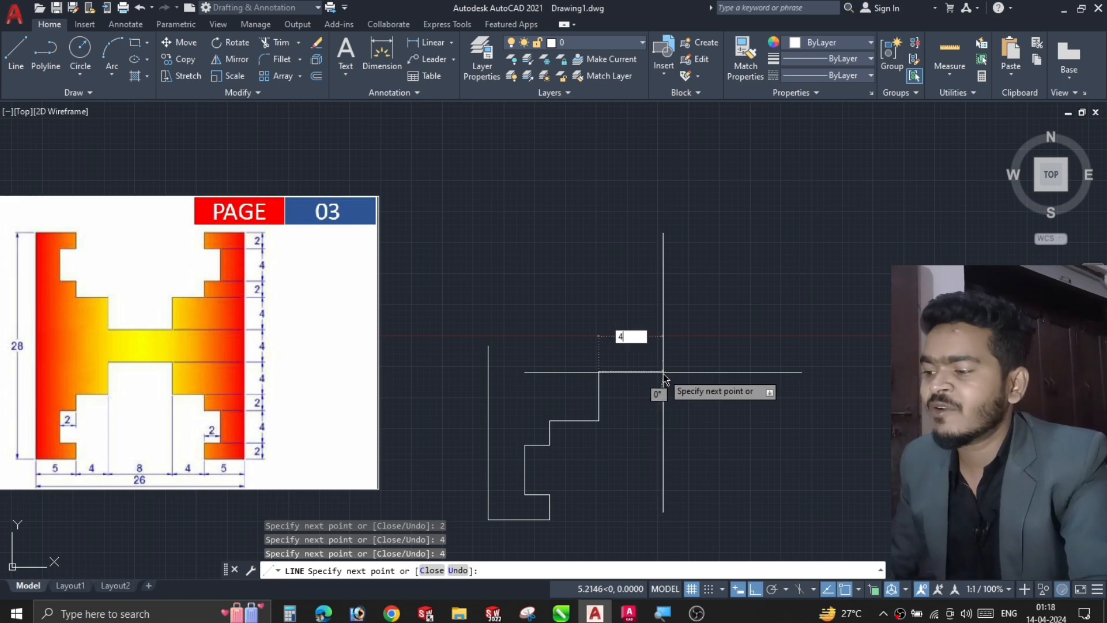
key(Return)
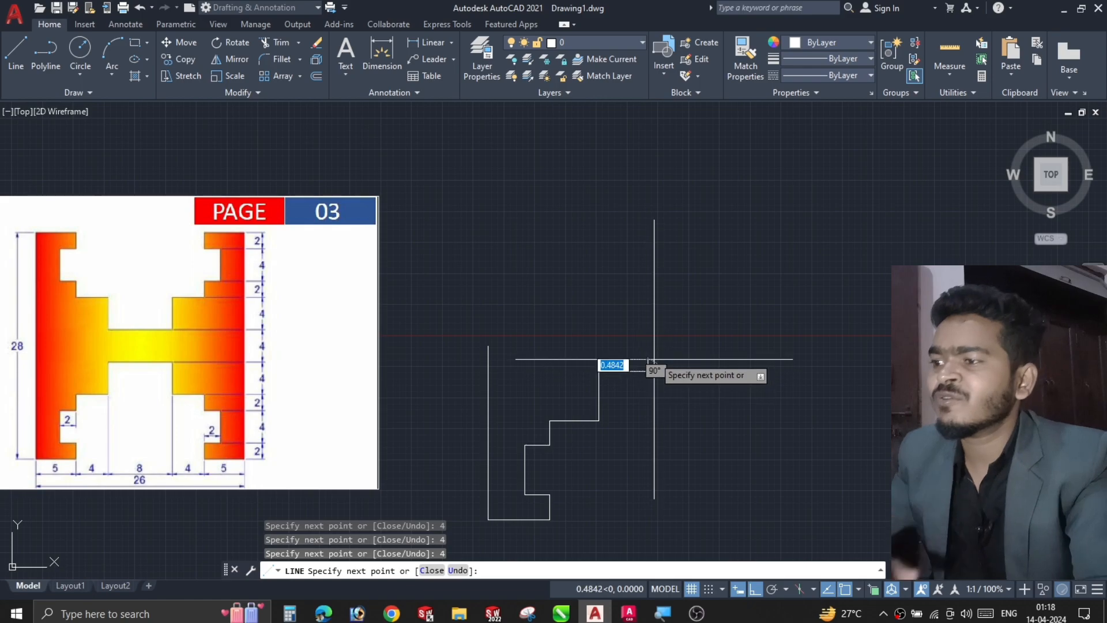
- Draw a long vertical axis line up from the profile's end and a horizontal one about 44 units long rightward from the 14-unit line's upper end
click(649, 146)
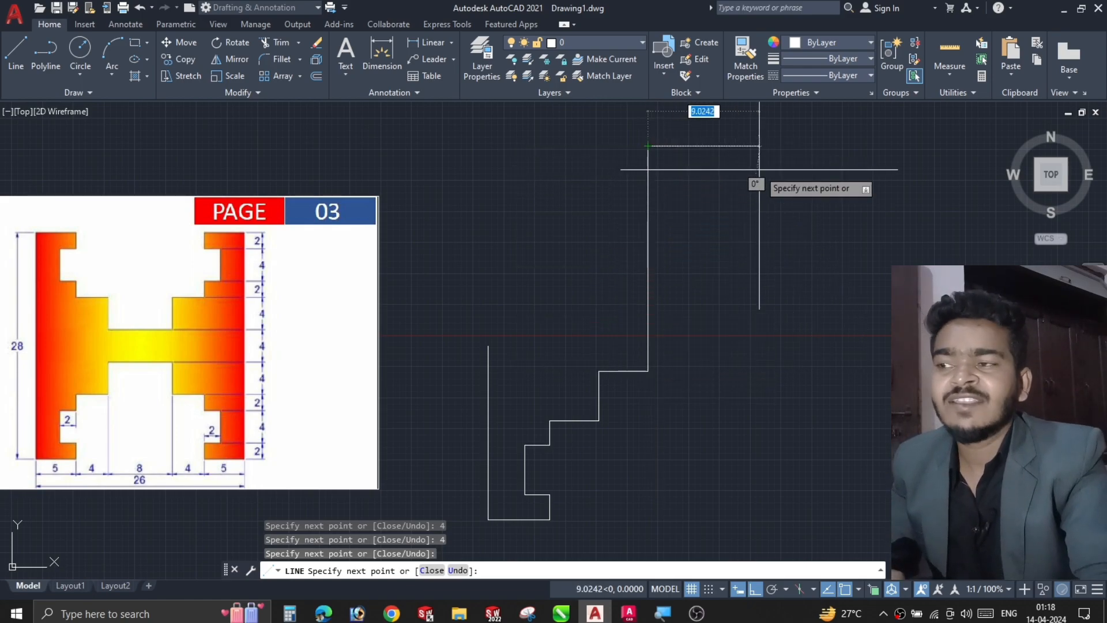
key(Escape)
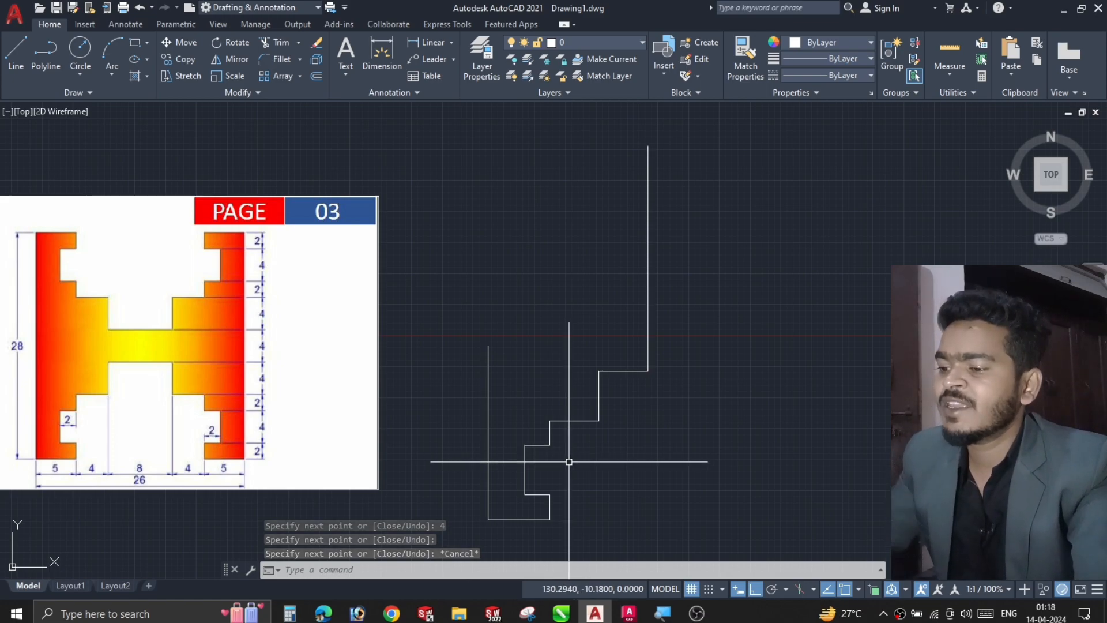
text(l)
key(Return)
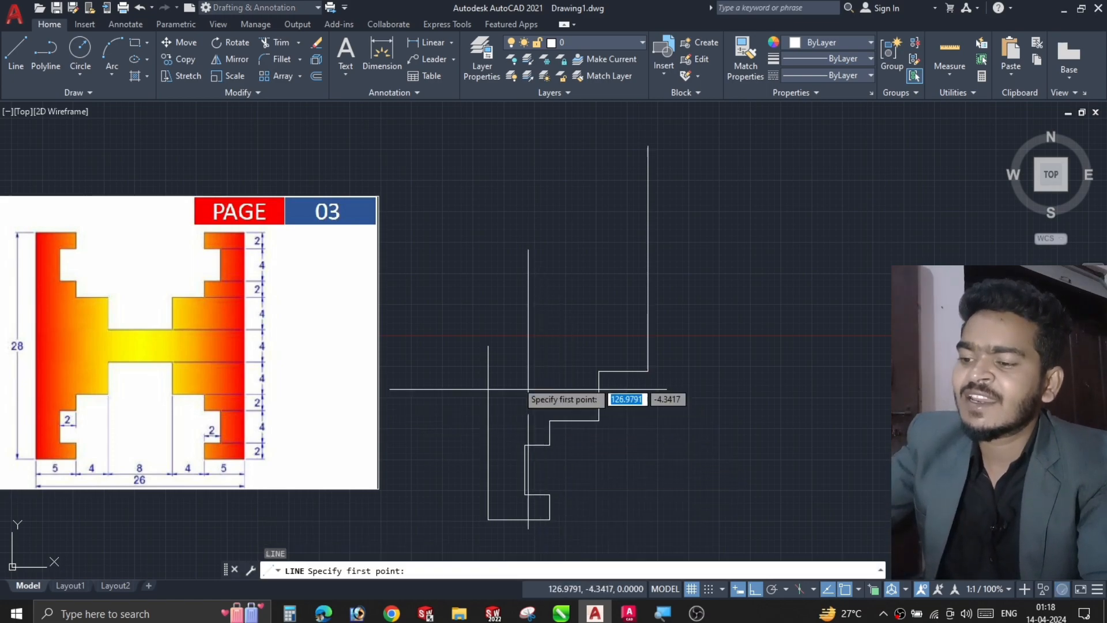
click(487, 346)
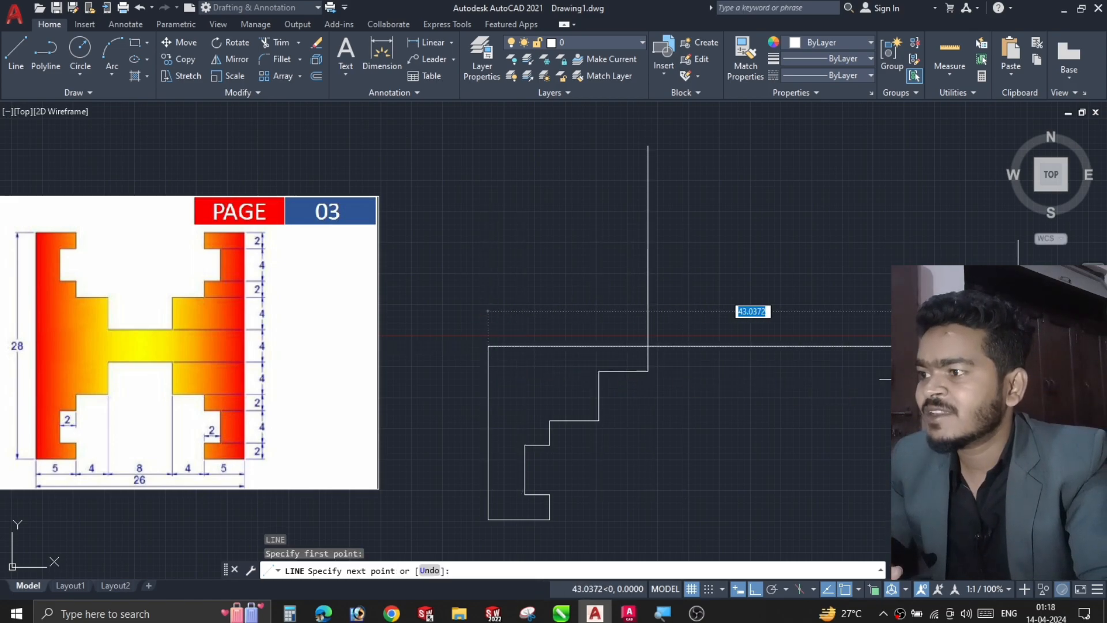
click(1025, 375)
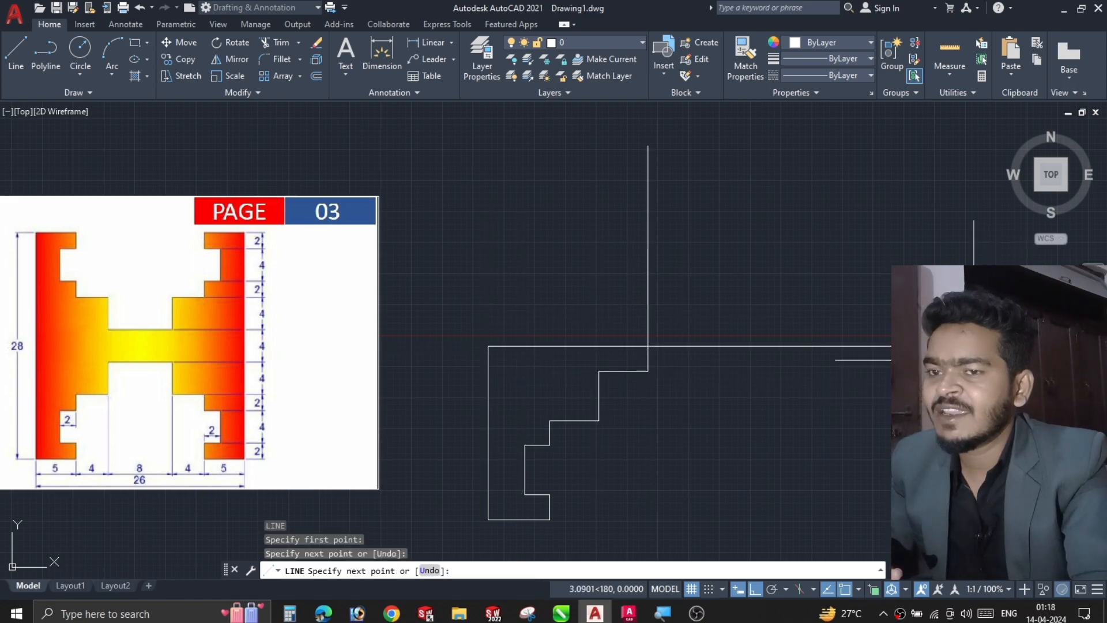
key(Escape)
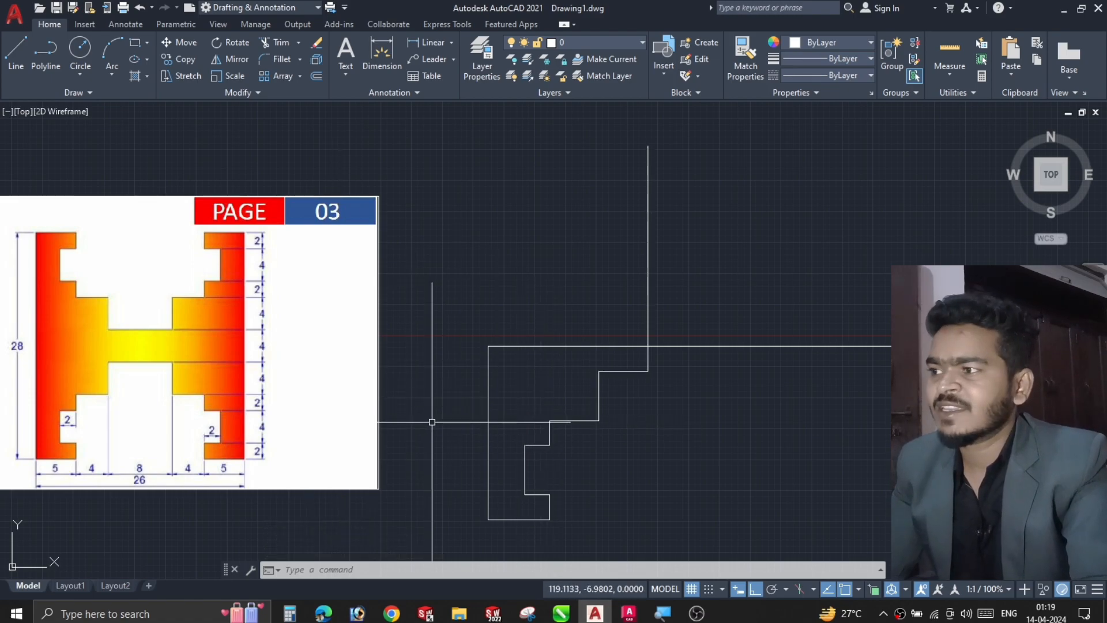
- Mirror the lower-left quarter profile upward about the horizontal axis line, keeping the source objects
click(708, 545)
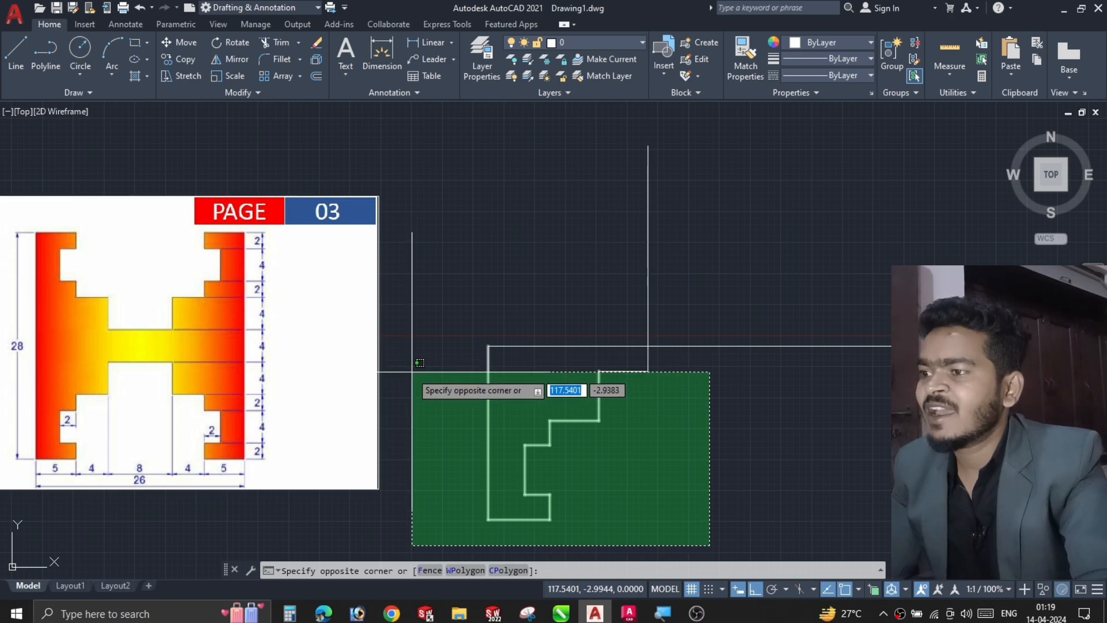
click(706, 498)
click(629, 536)
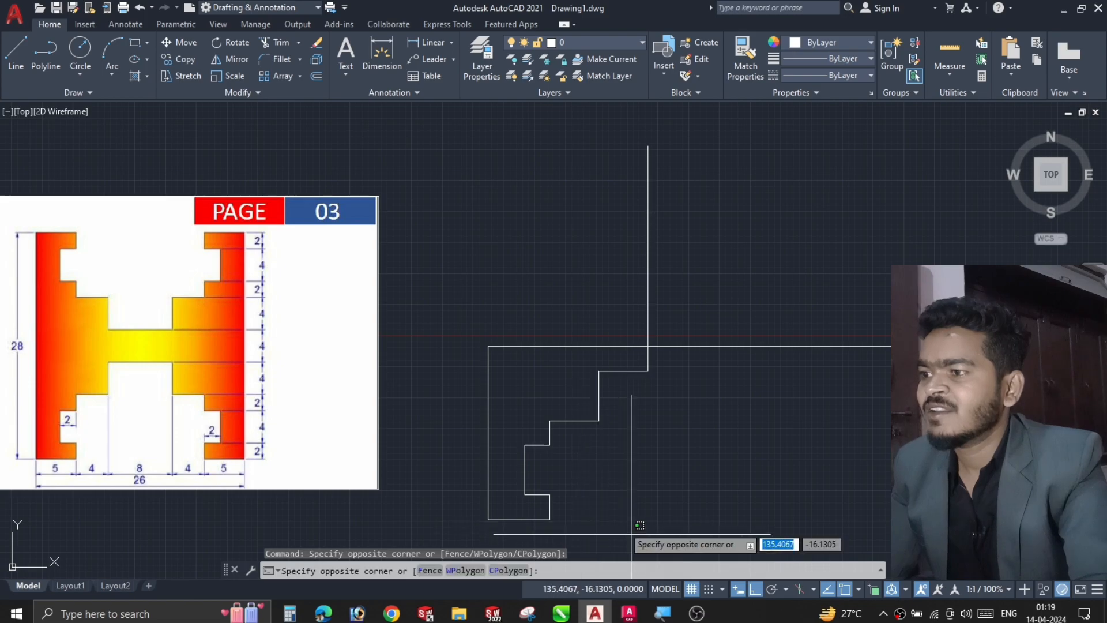
click(450, 365)
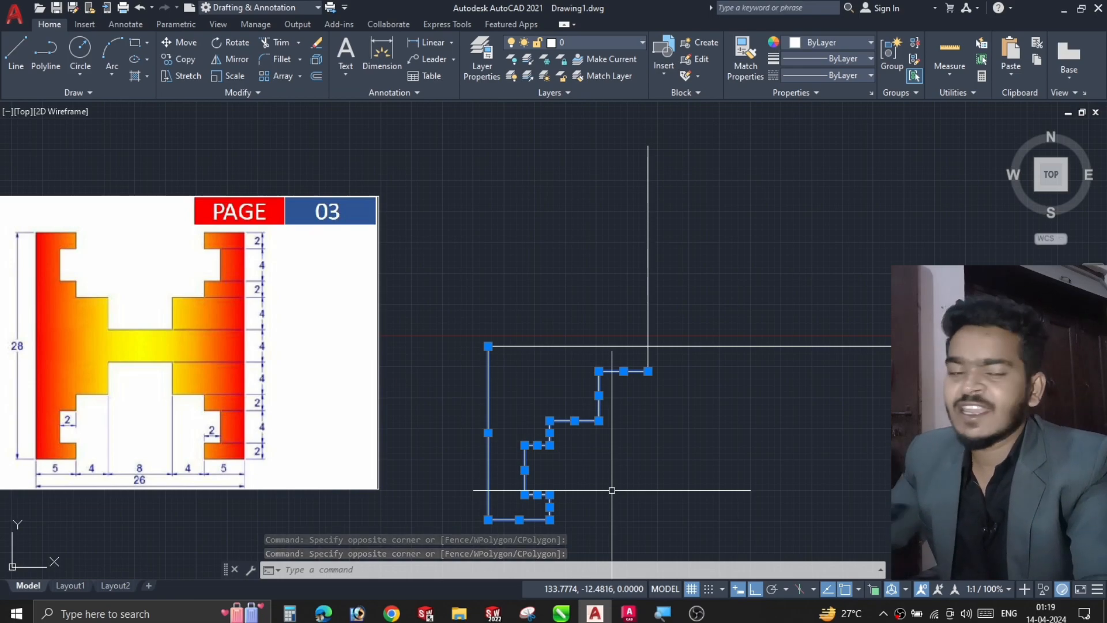
text(M)
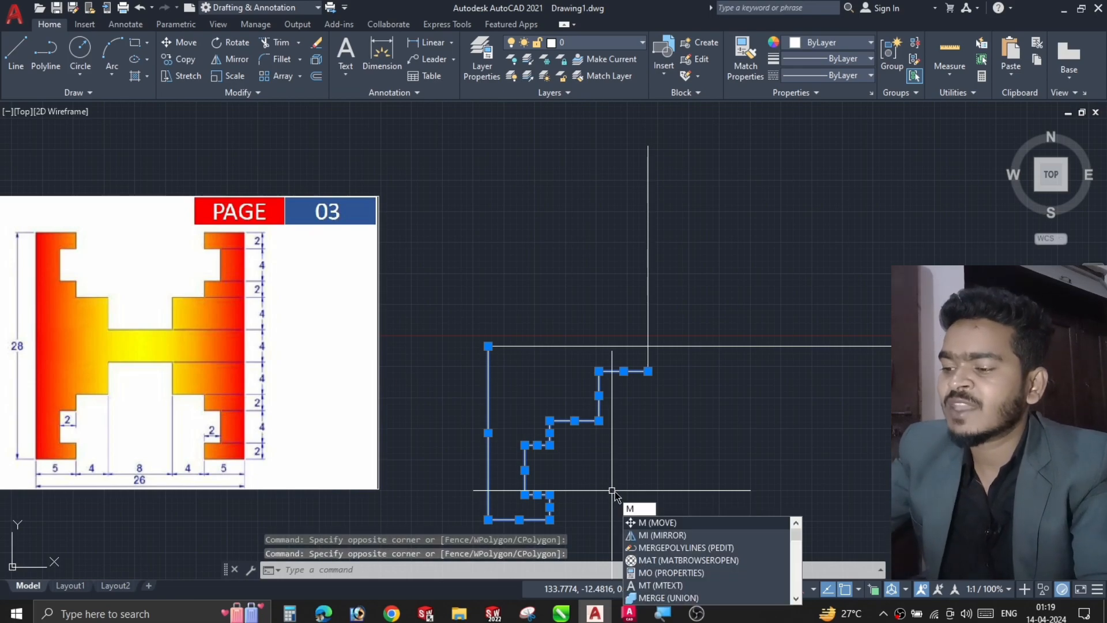
text(I)
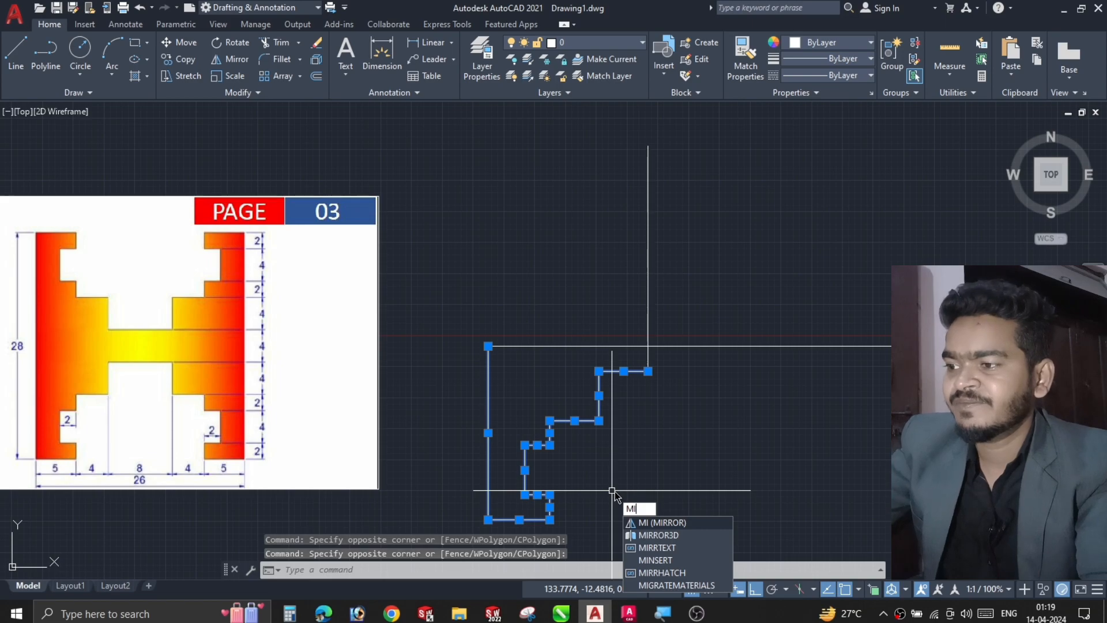
key(Return)
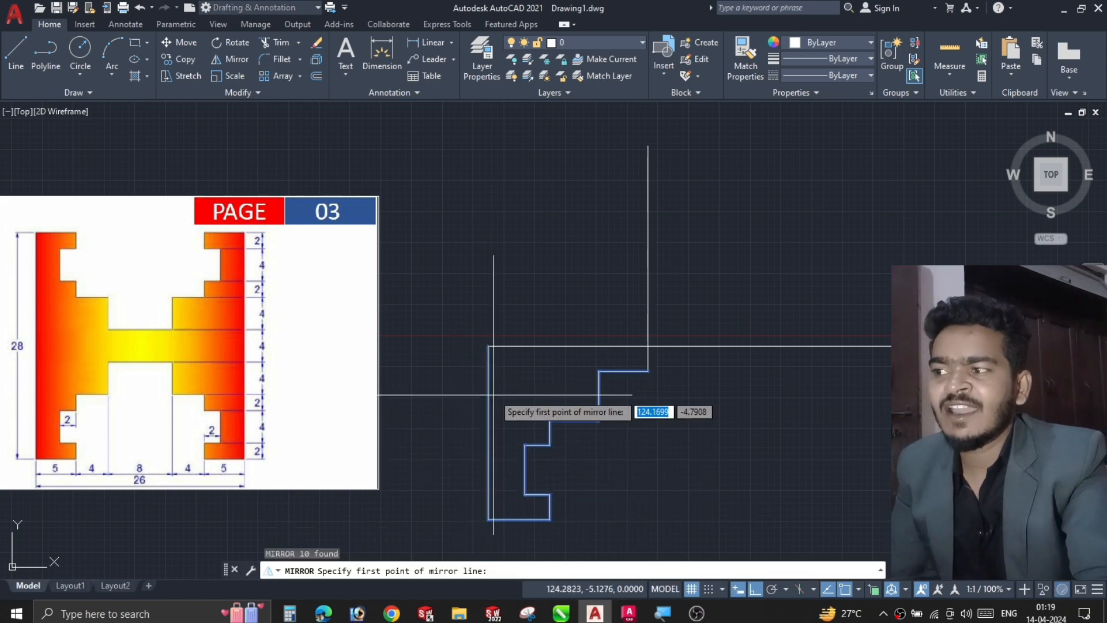
click(487, 346)
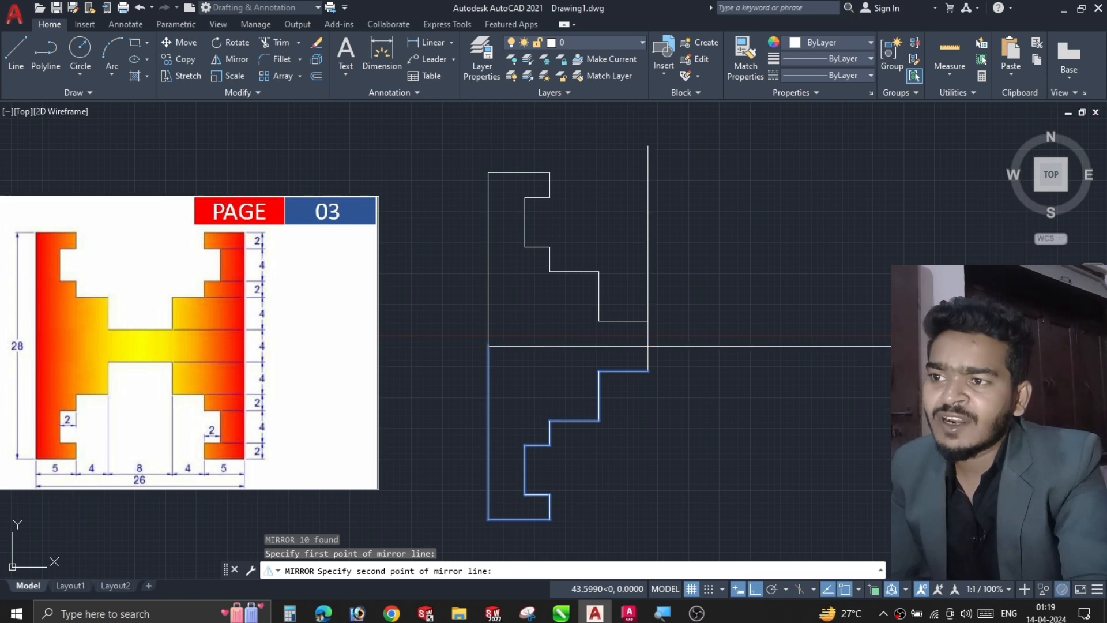
click(1023, 346)
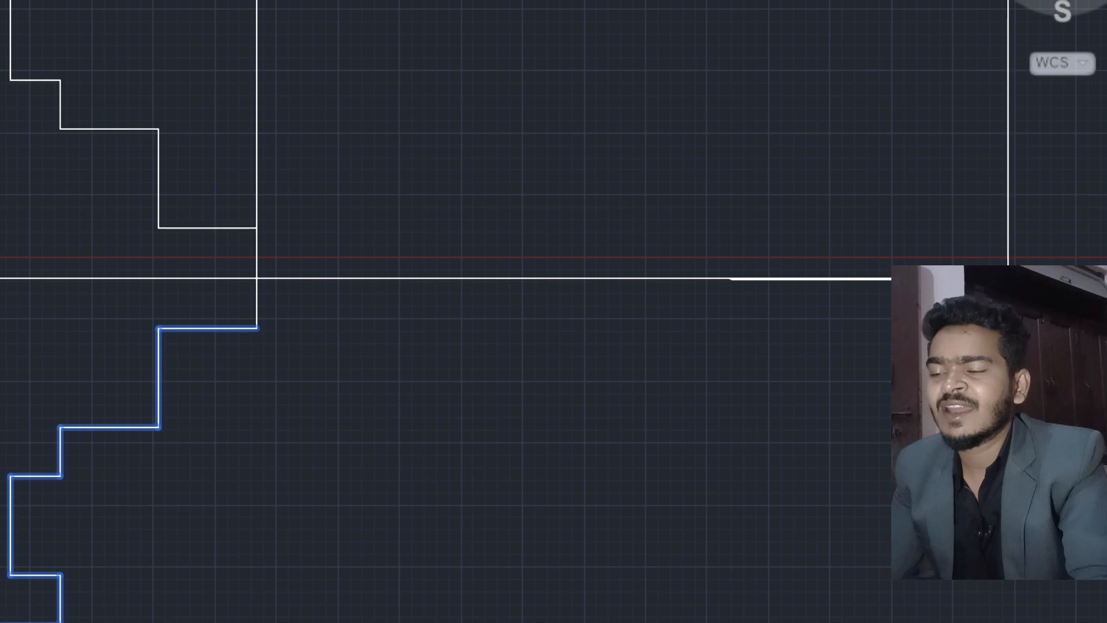
scroll(863, 465, down, 7)
scroll(863, 461, up, 3)
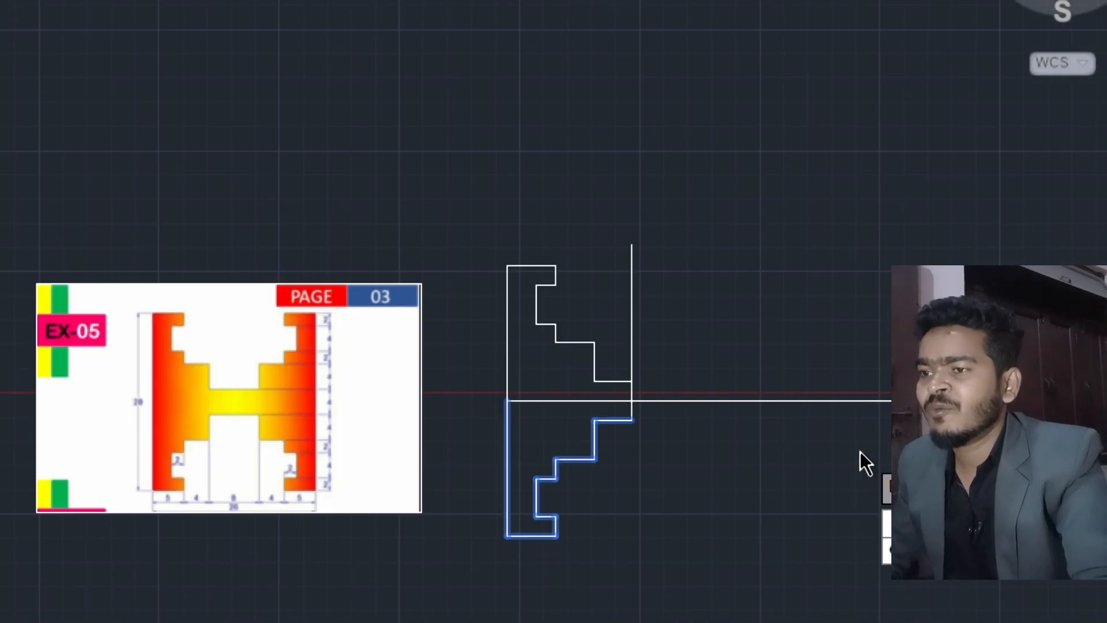
key(Return)
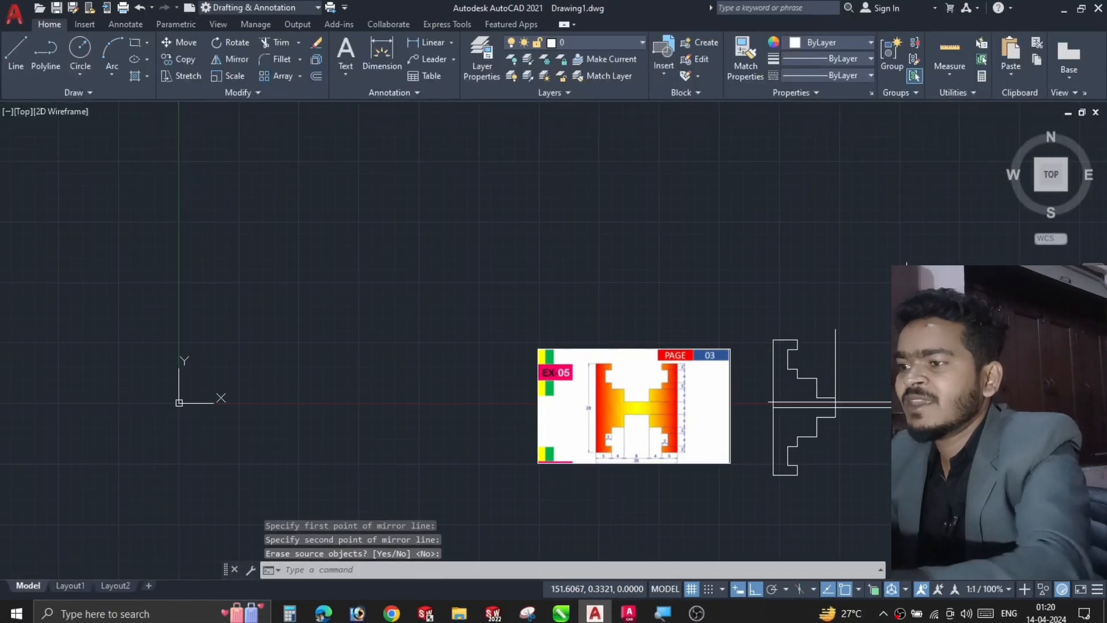
middle_drag(726, 382, 545, 357)
middle_drag(792, 385, 482, 366)
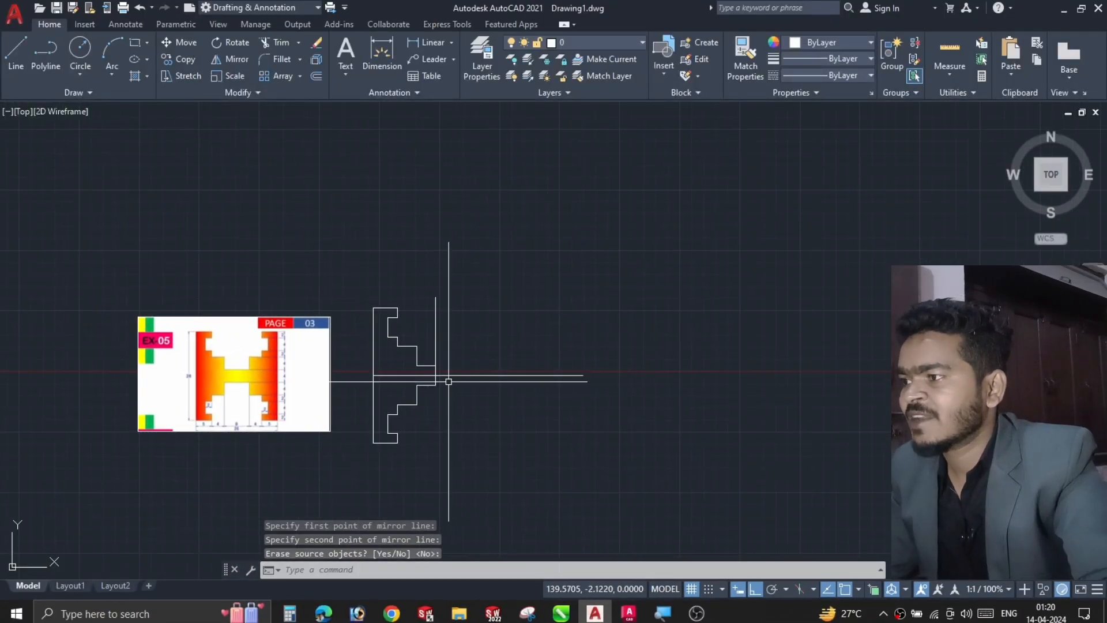
scroll(448, 381, up, 2)
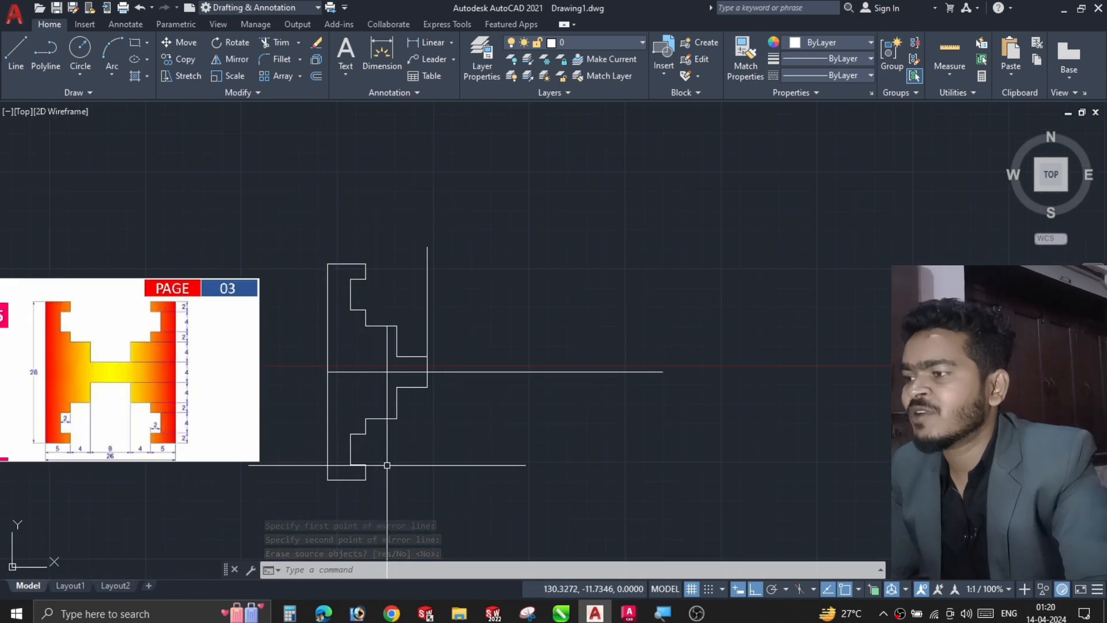
click(409, 479)
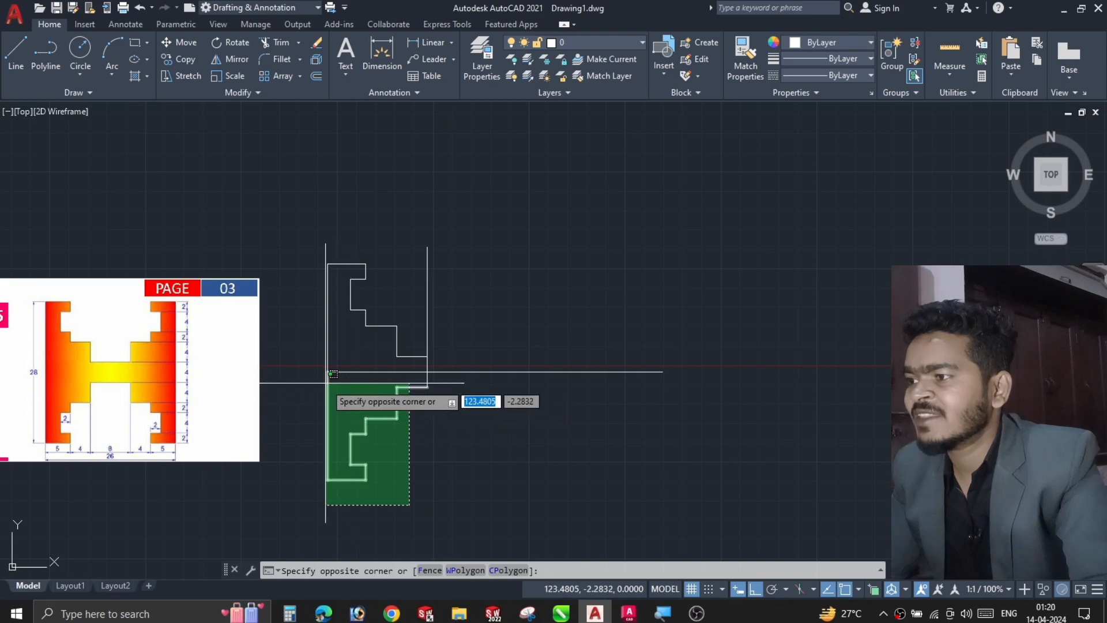
click(307, 248)
key(Escape)
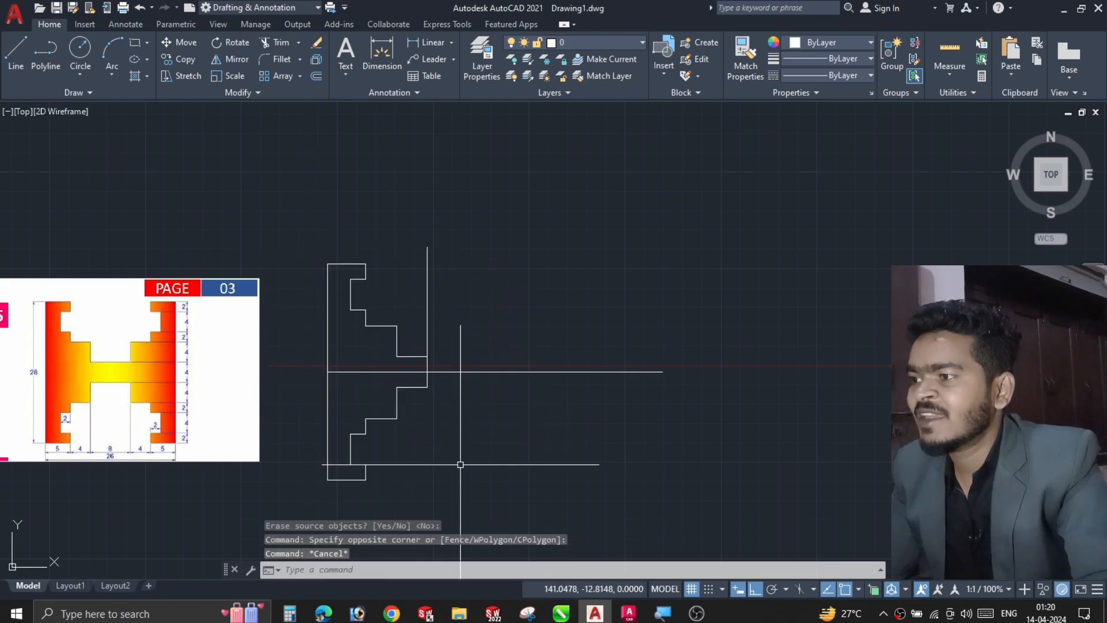
- Mirror the complete left half of the profile rightward about the vertical axis line, keeping the source objects
click(303, 228)
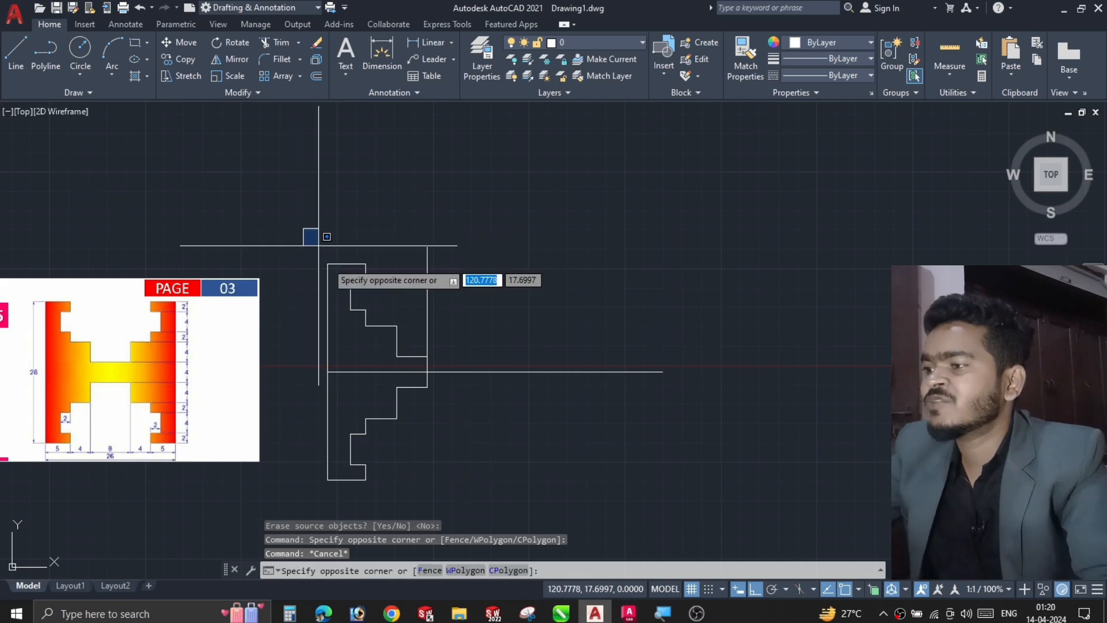
click(430, 506)
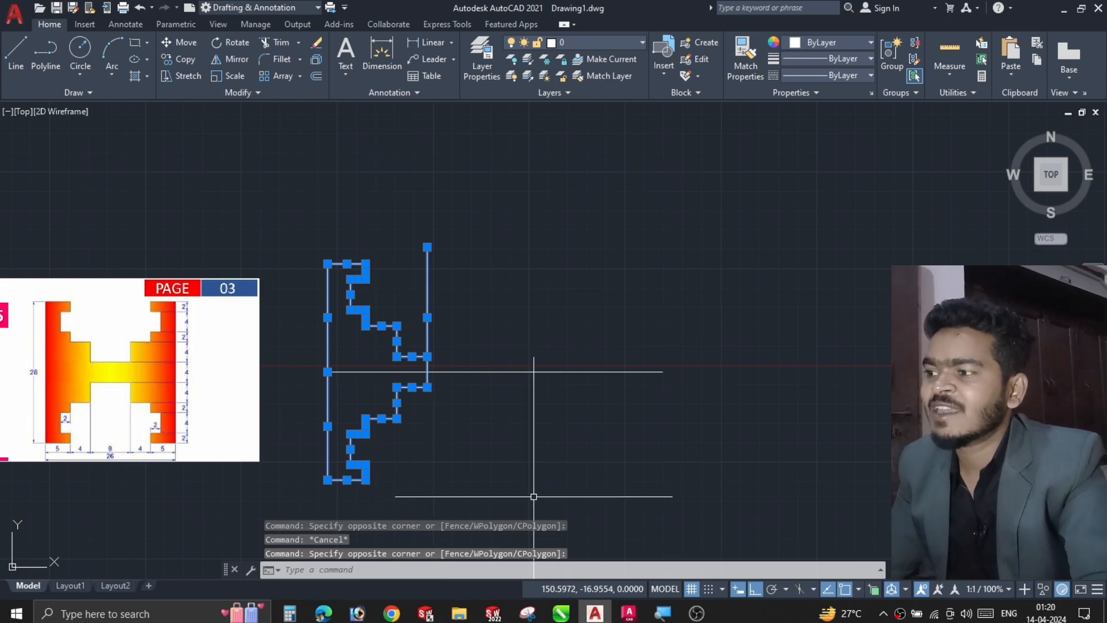
text(mi)
key(Return)
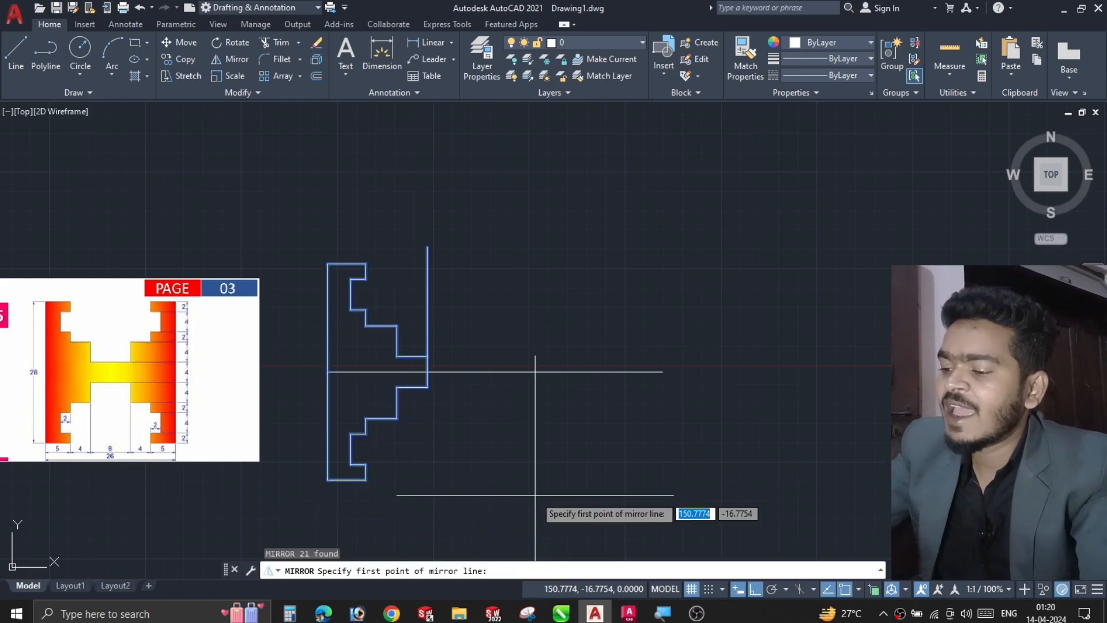
click(427, 387)
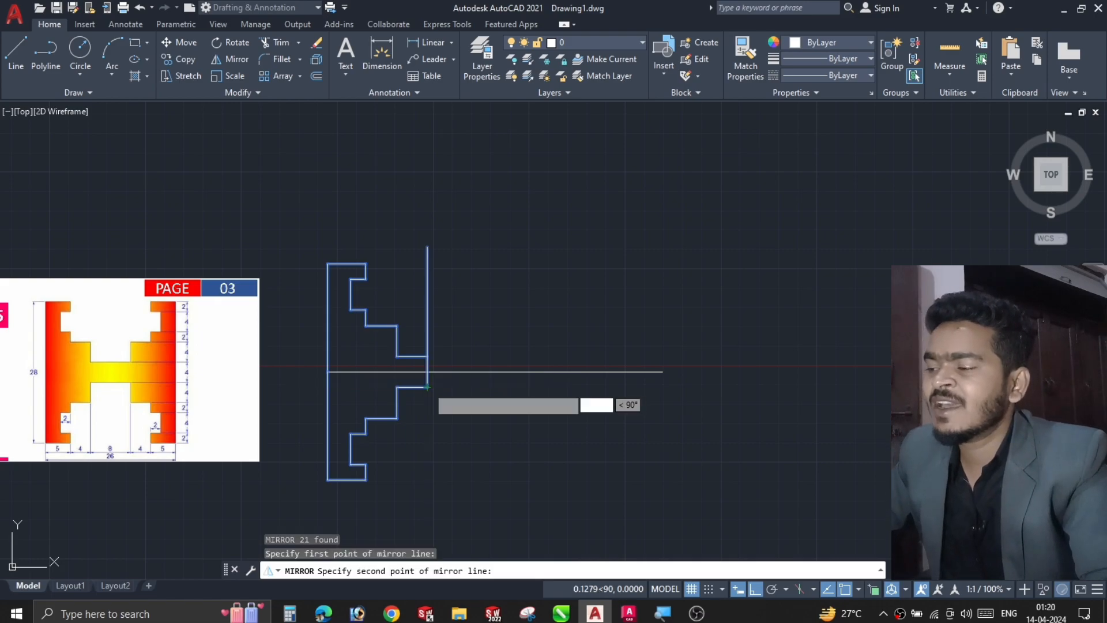
click(426, 247)
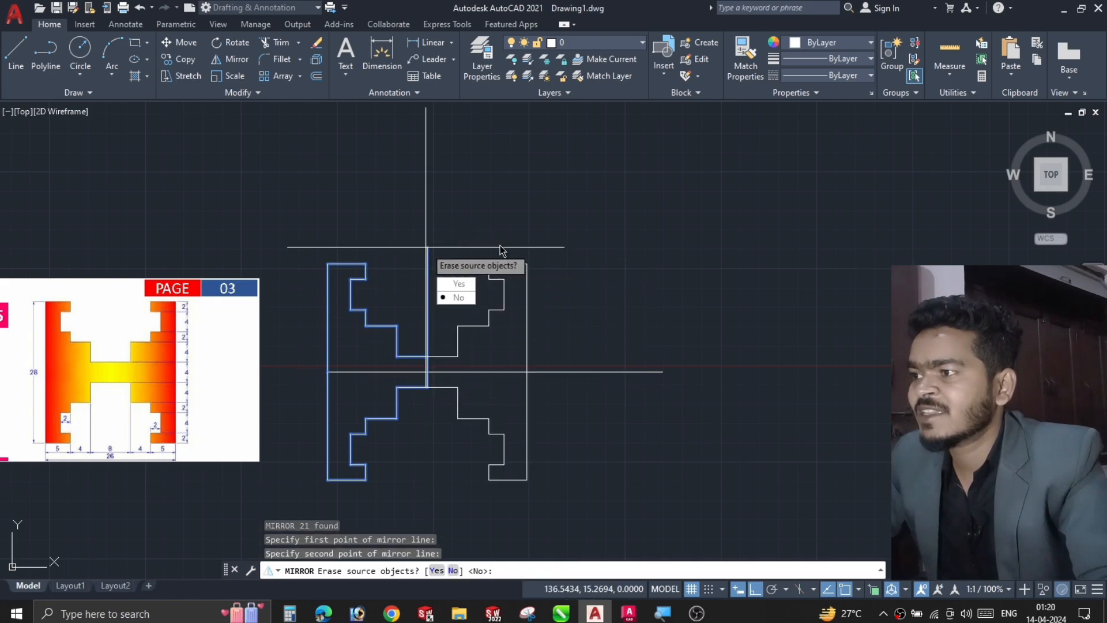
key(Return)
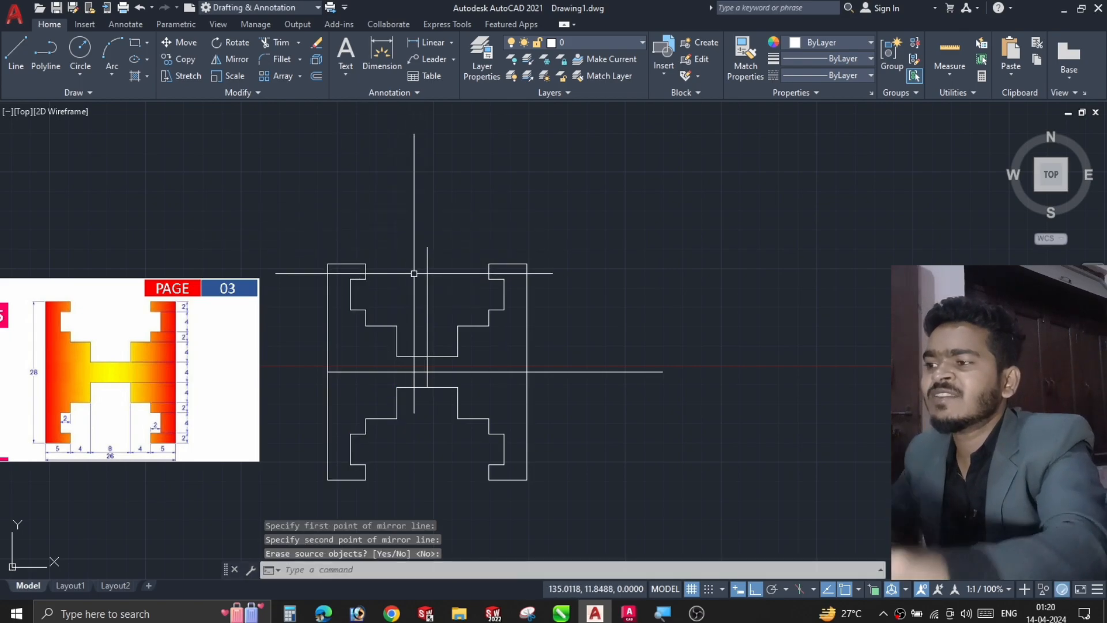
- Delete the two overlapping vertical axis lines and the horizontal axis line from the profile
click(427, 268)
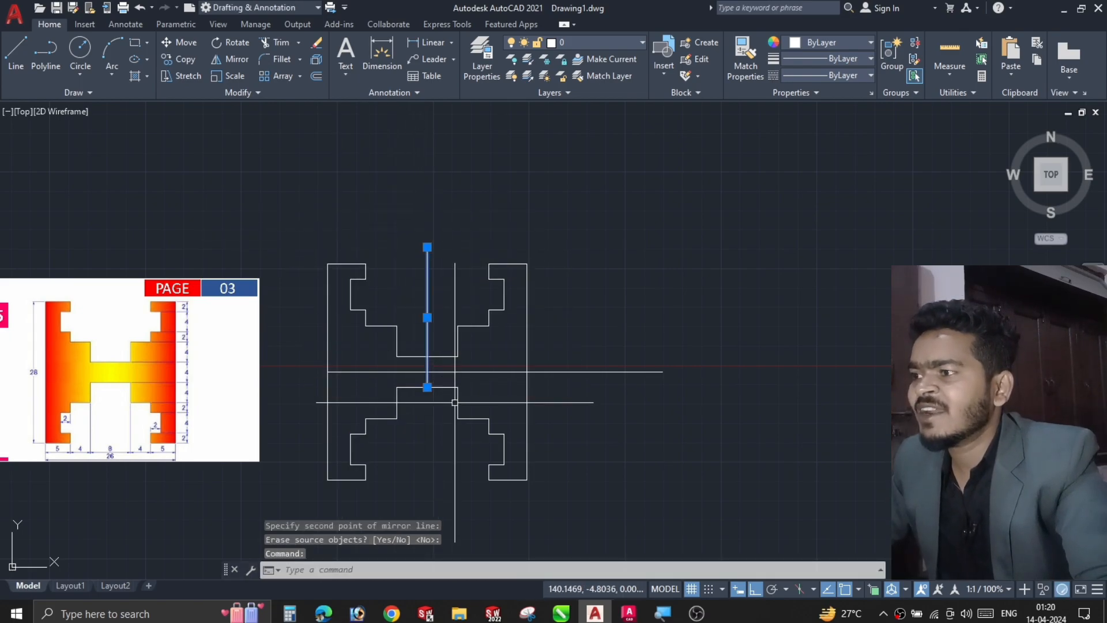
key(Delete)
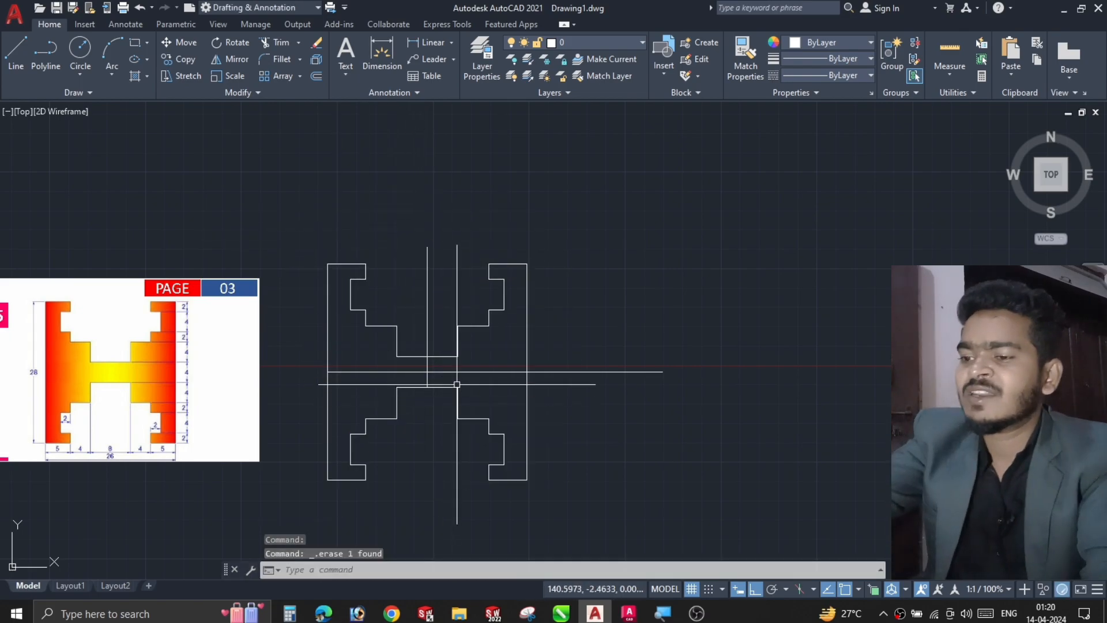
click(428, 306)
key(Delete)
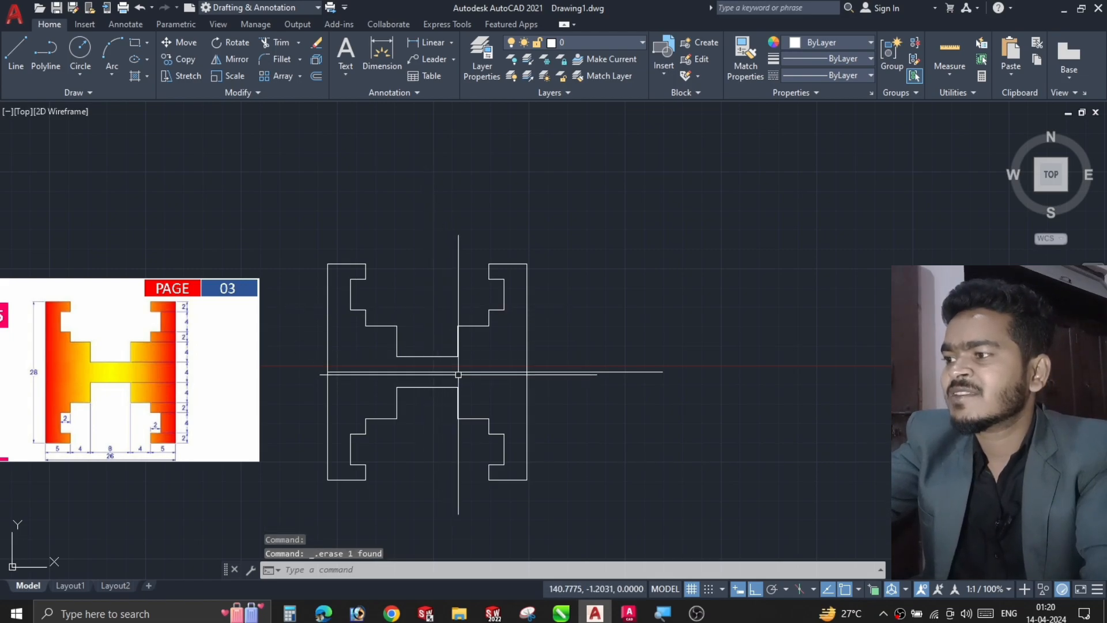
- Add a linear dimension below the profile for the width of the lower-right foot
middle_drag(417, 482, 541, 482)
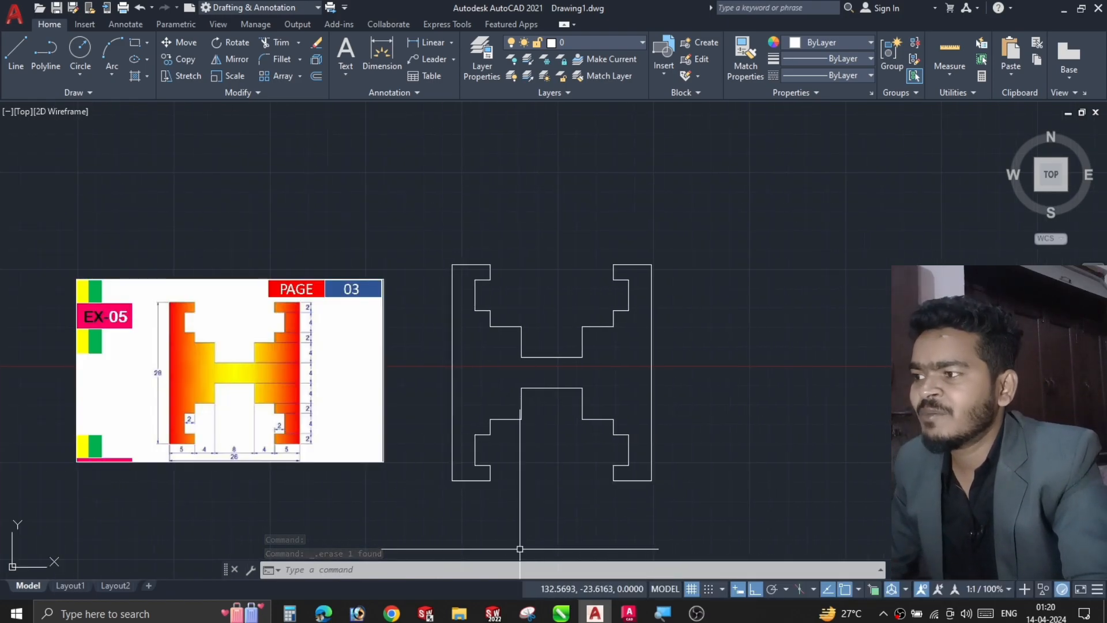
click(431, 44)
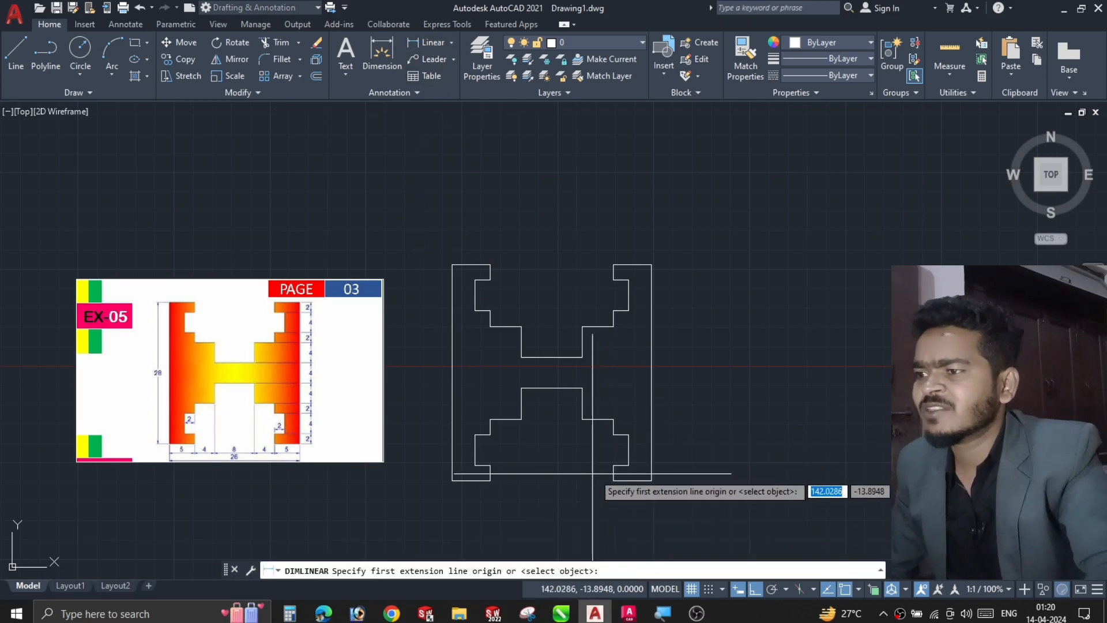
click(614, 480)
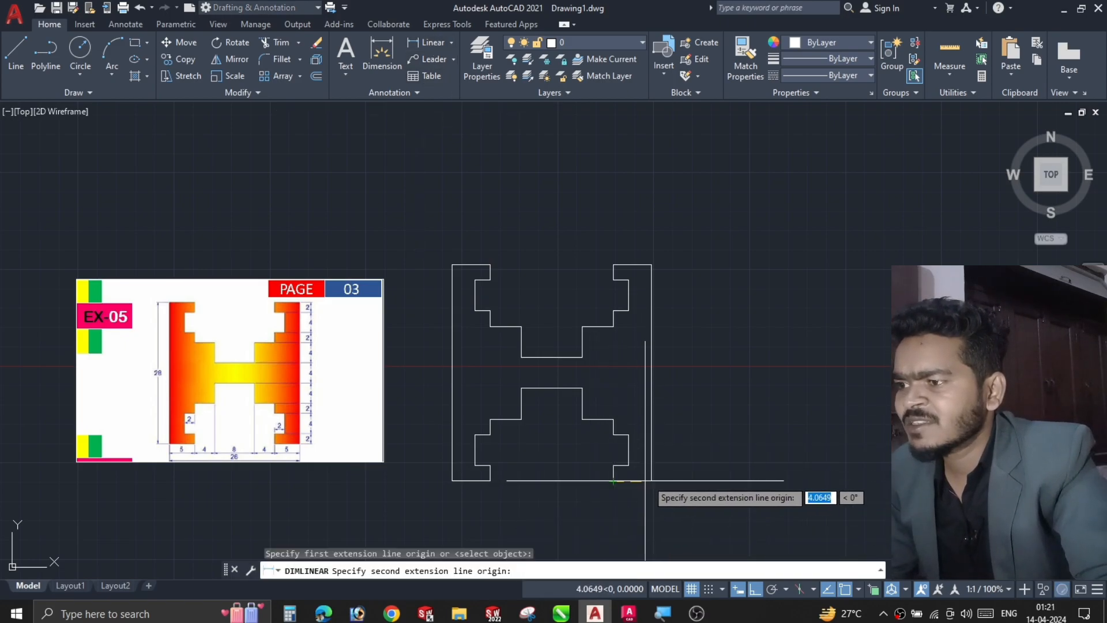
click(651, 480)
click(648, 499)
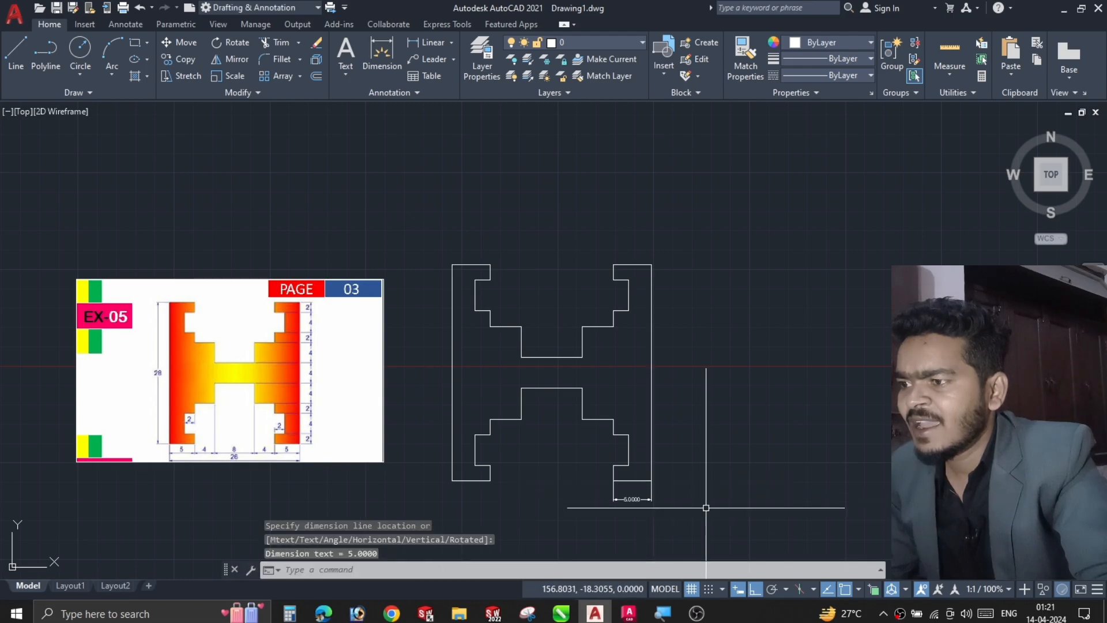
- Add a horizontal linear dimension for the depth of the lower-right notch, placed just above the notch's lower edge
key(Return)
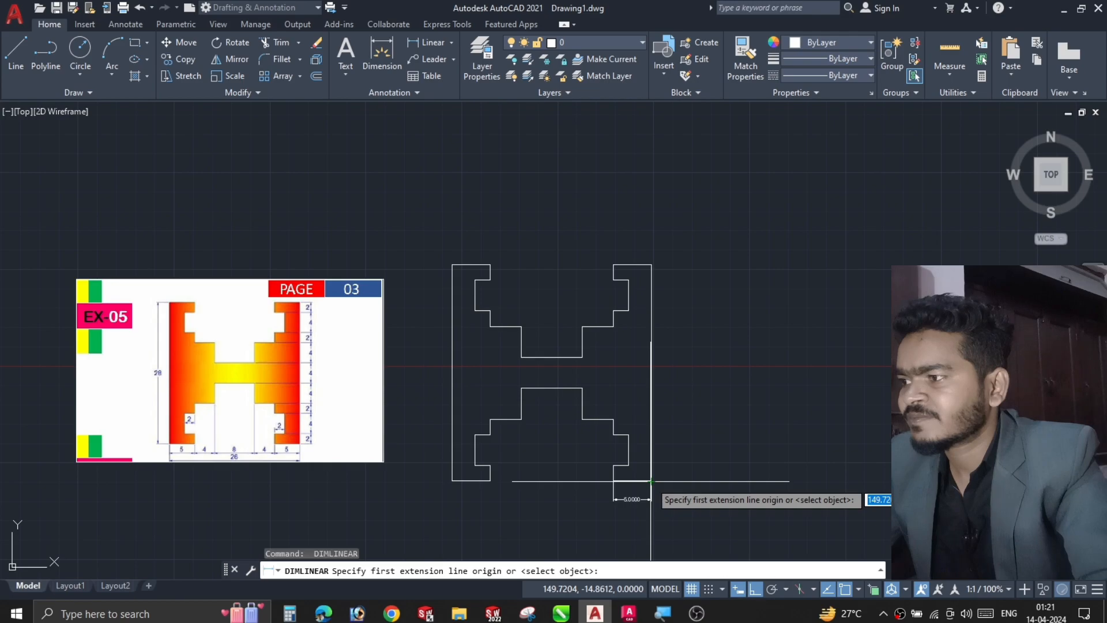
scroll(594, 476, up, 2)
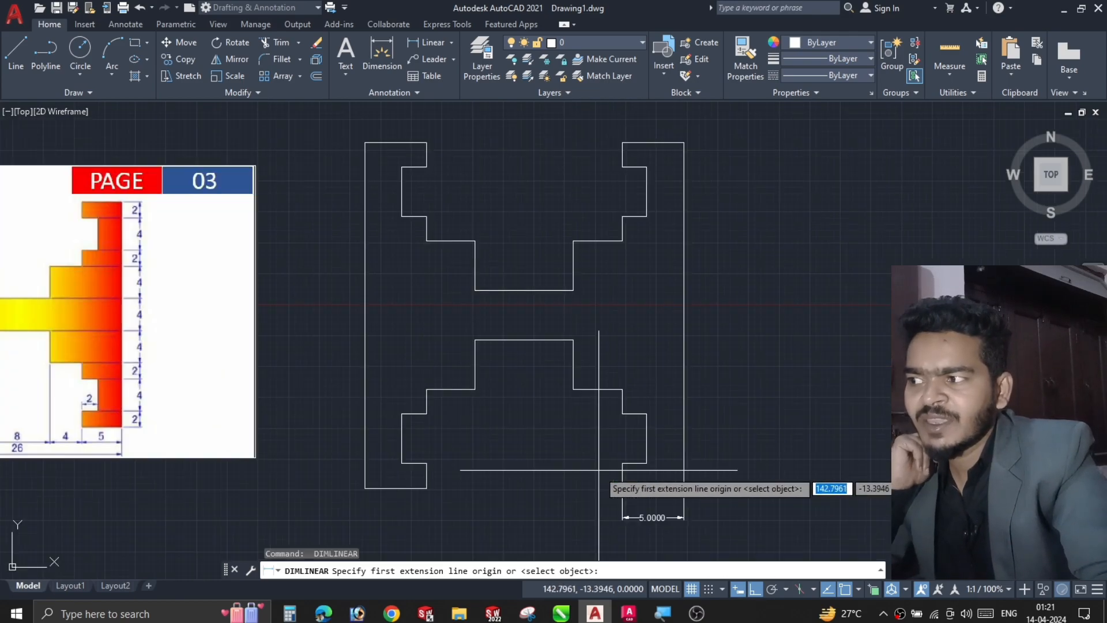
click(622, 463)
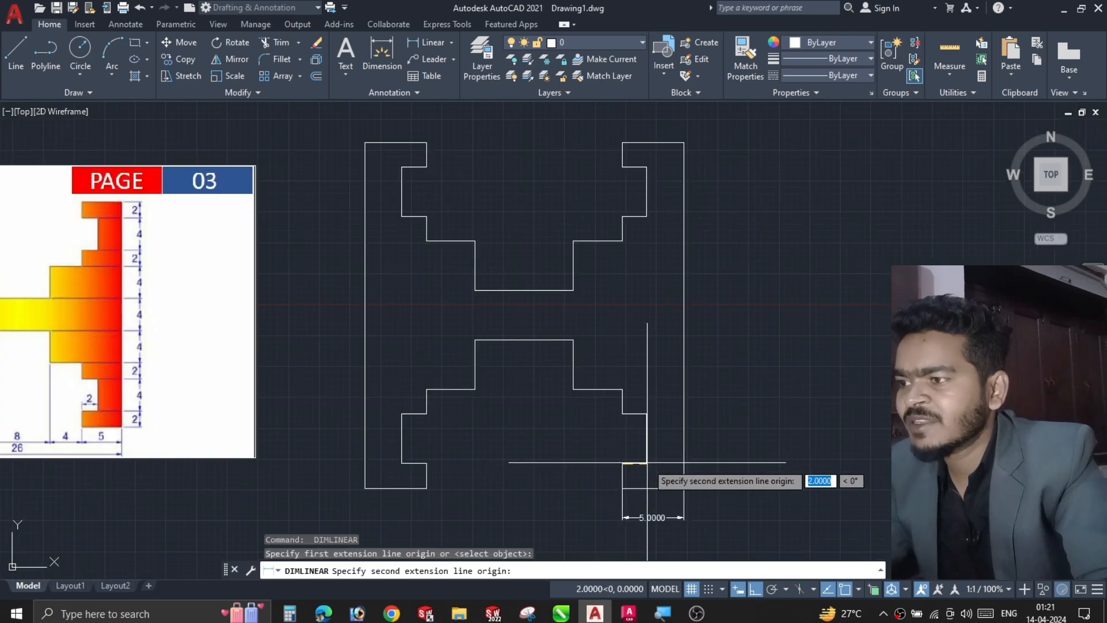
click(646, 464)
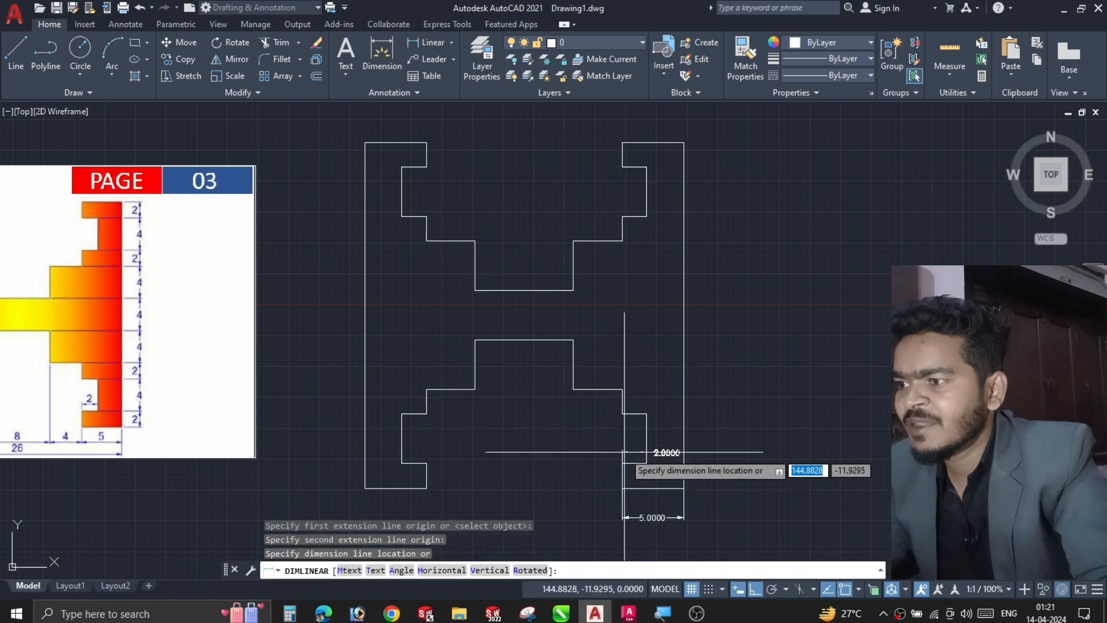
click(626, 448)
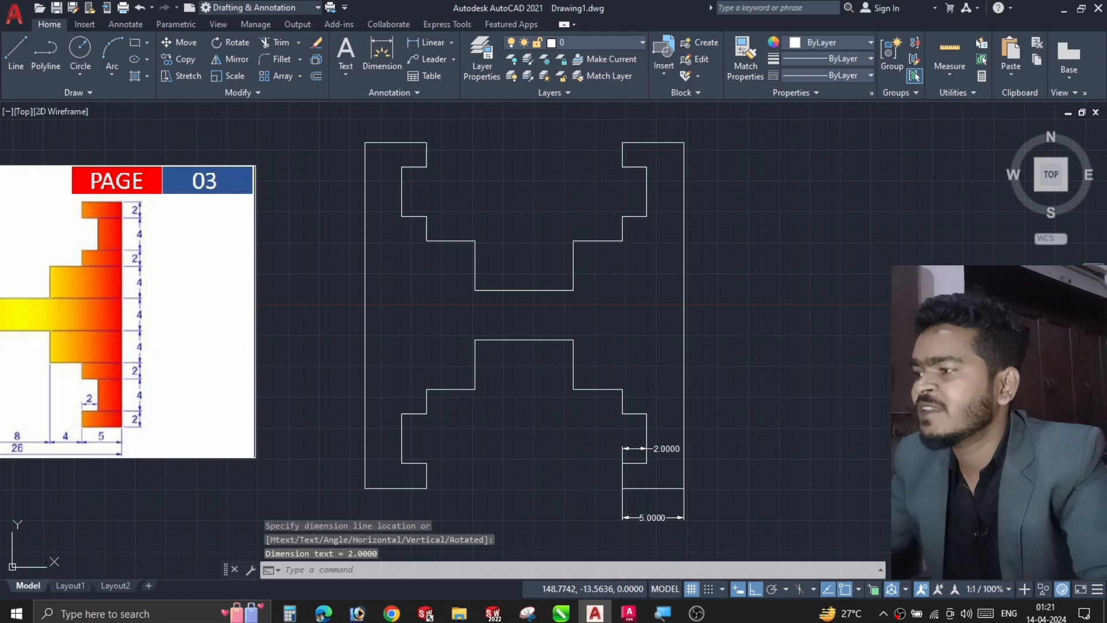
- Add vertical linear dimensions beside the profile's outer right edge for the heights of the lower-right foot and the notch above it
key(Return)
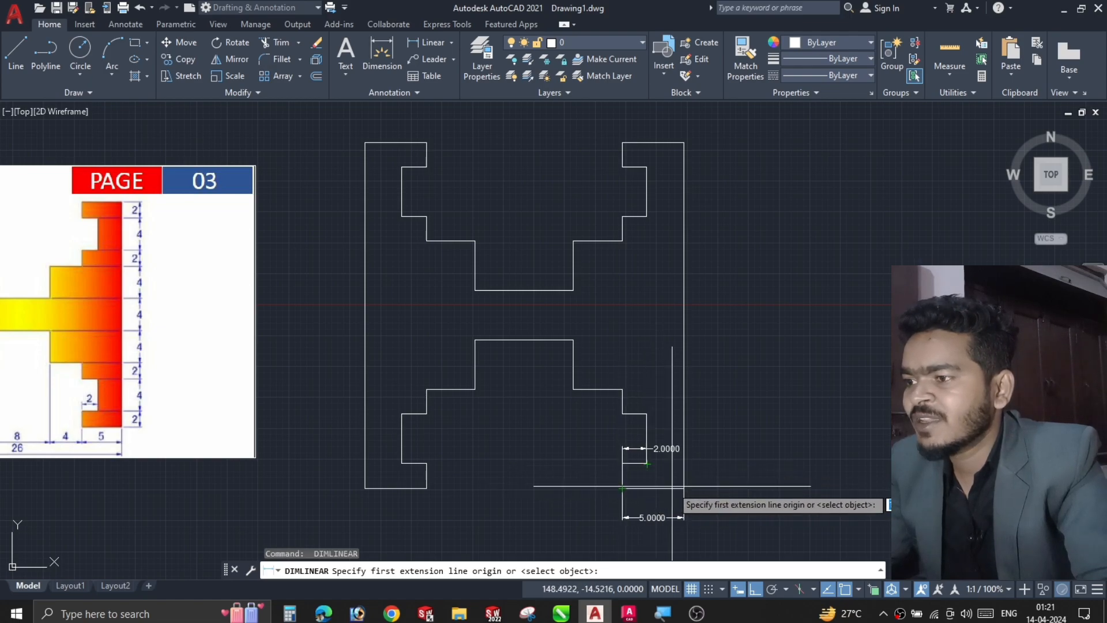
click(647, 463)
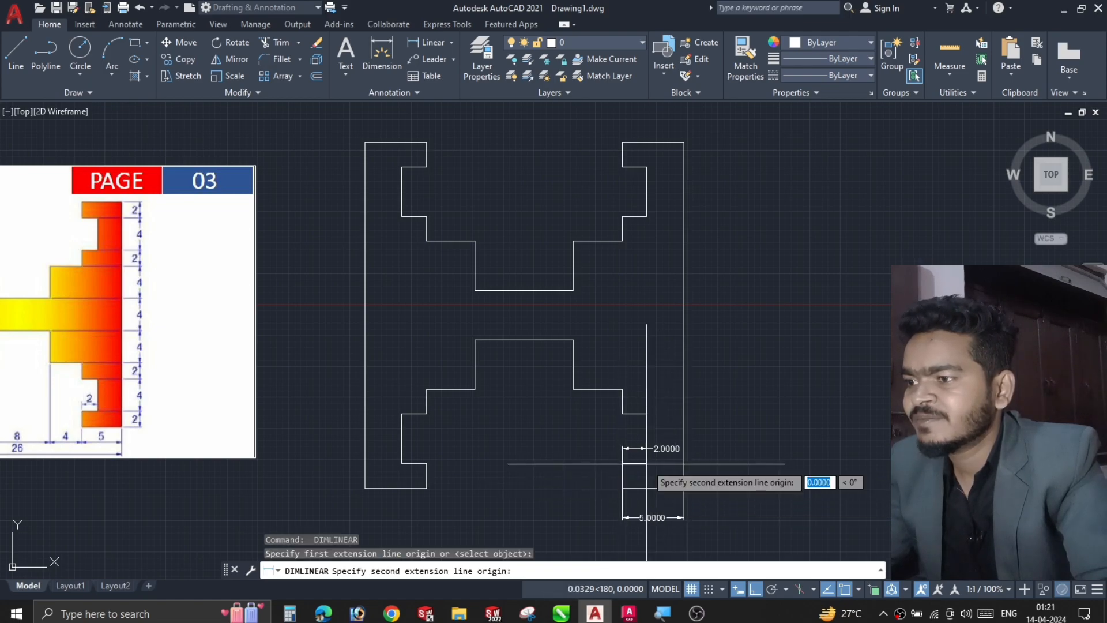
click(684, 488)
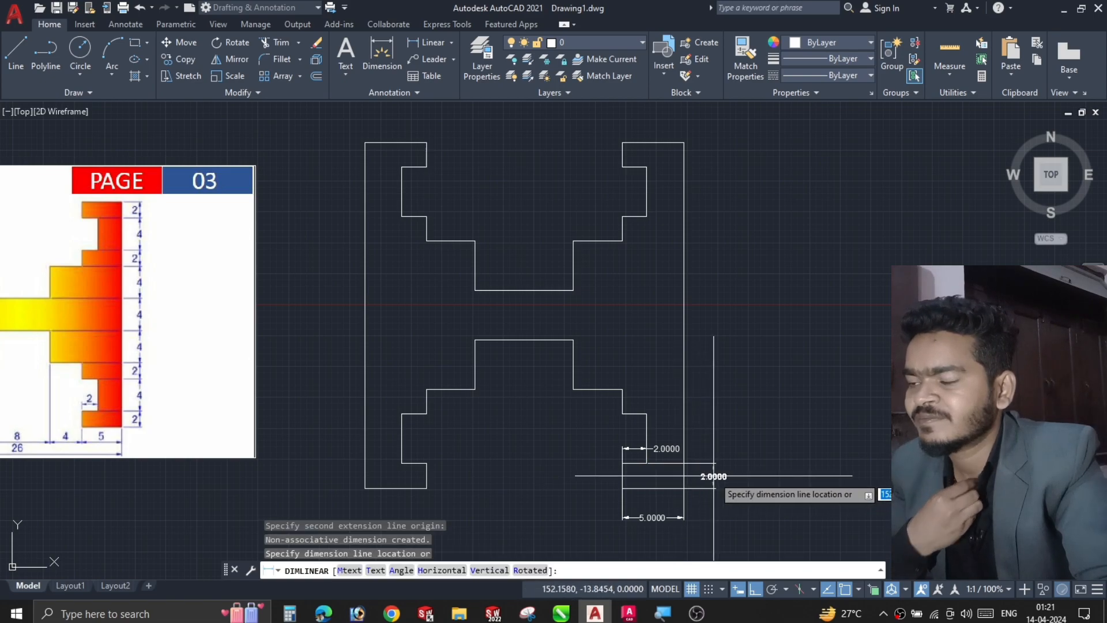
click(714, 476)
key(Return)
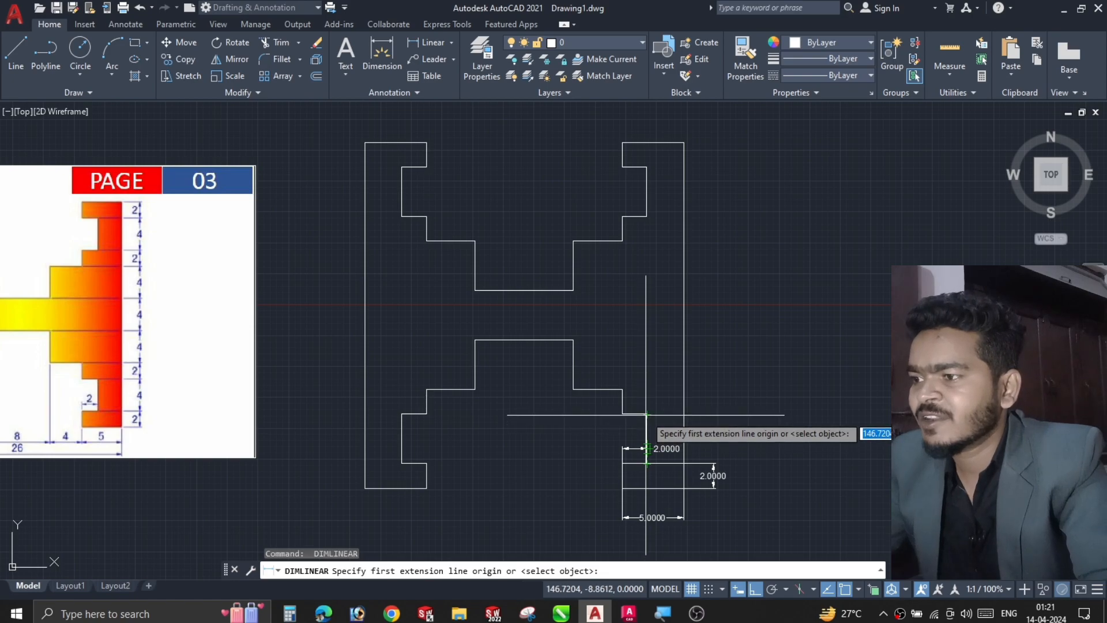
click(647, 414)
click(646, 461)
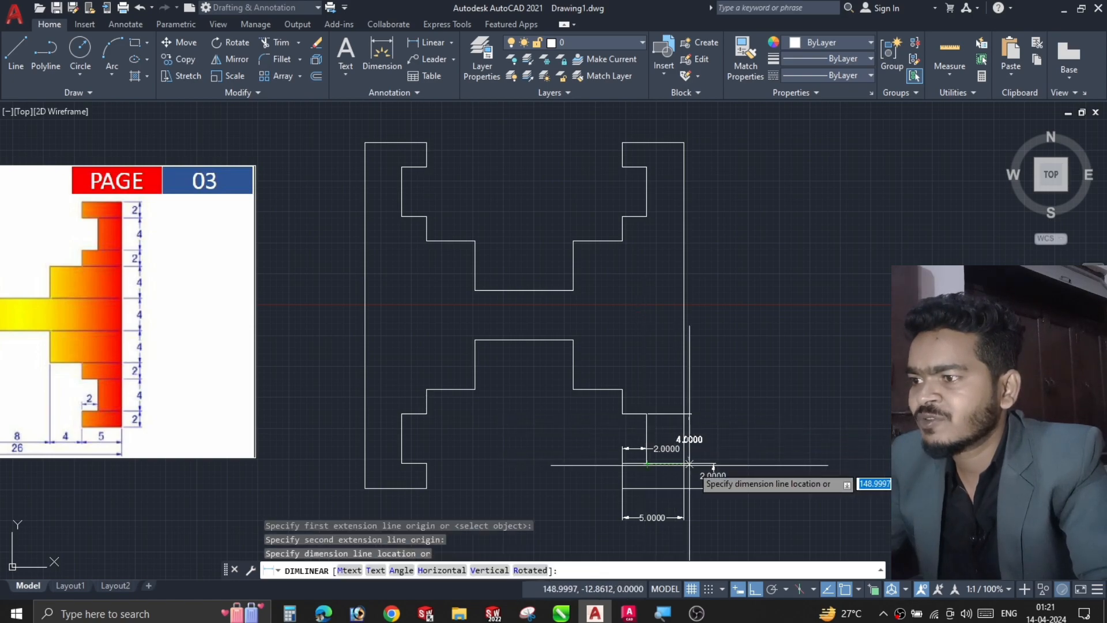
click(713, 461)
- Continue the vertical dimension column upward with the short step above the lower-right notch and the right side of the lower central recess
key(Return)
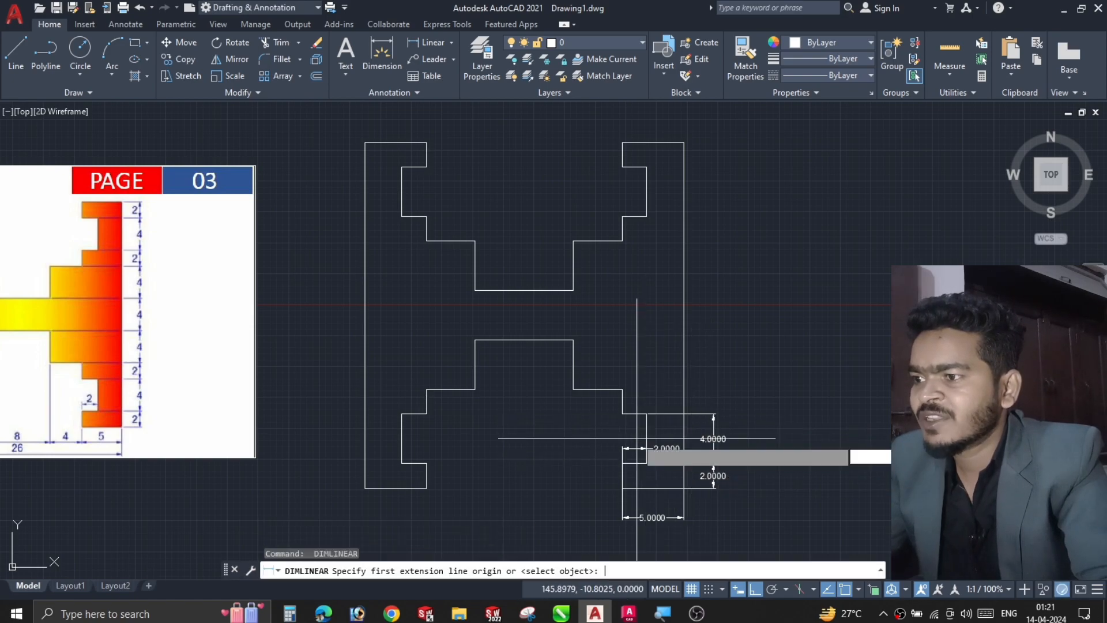
click(622, 390)
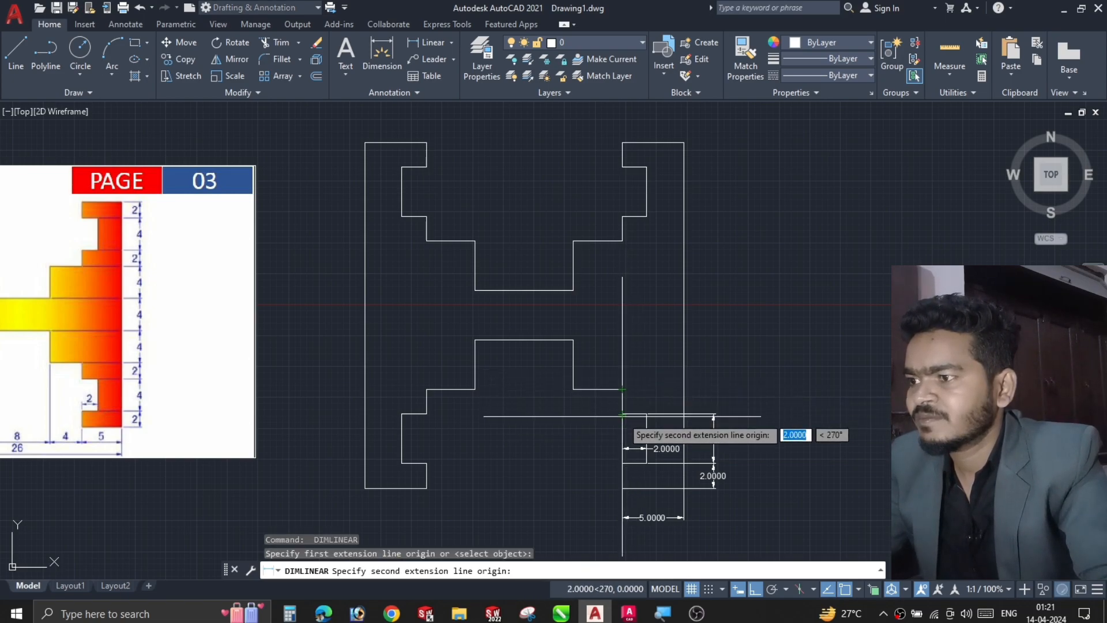
click(647, 413)
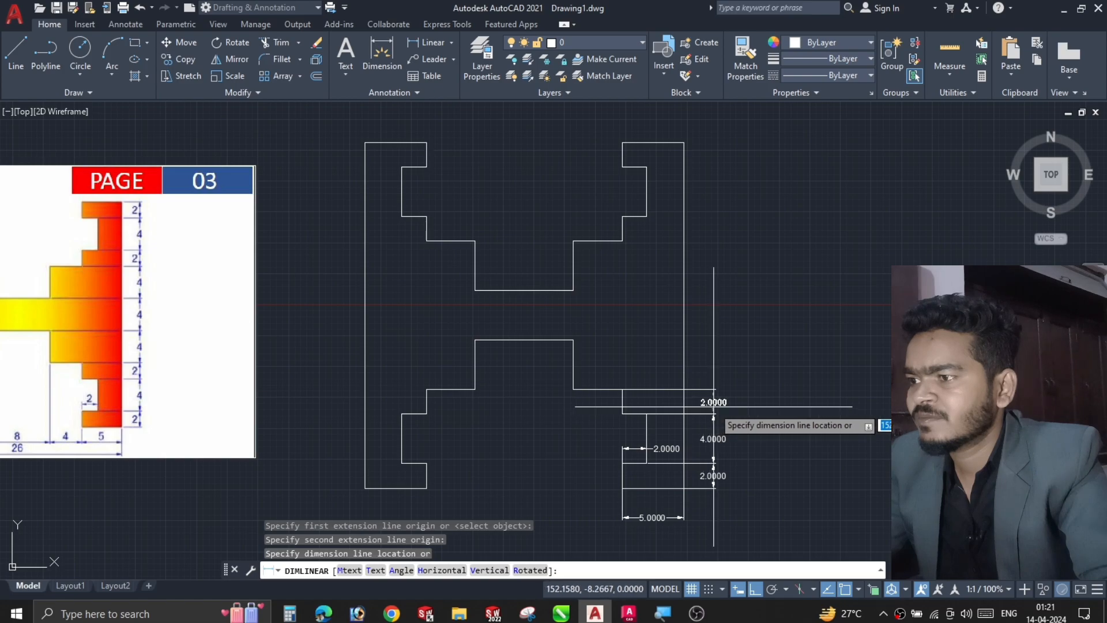
click(714, 407)
key(Return)
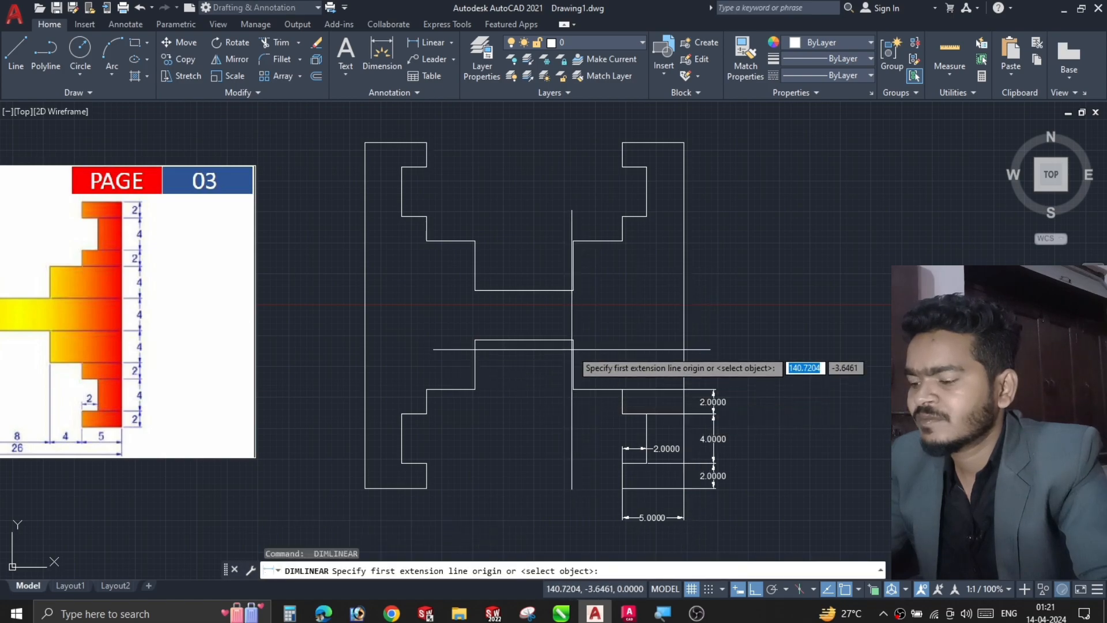
click(573, 340)
click(573, 388)
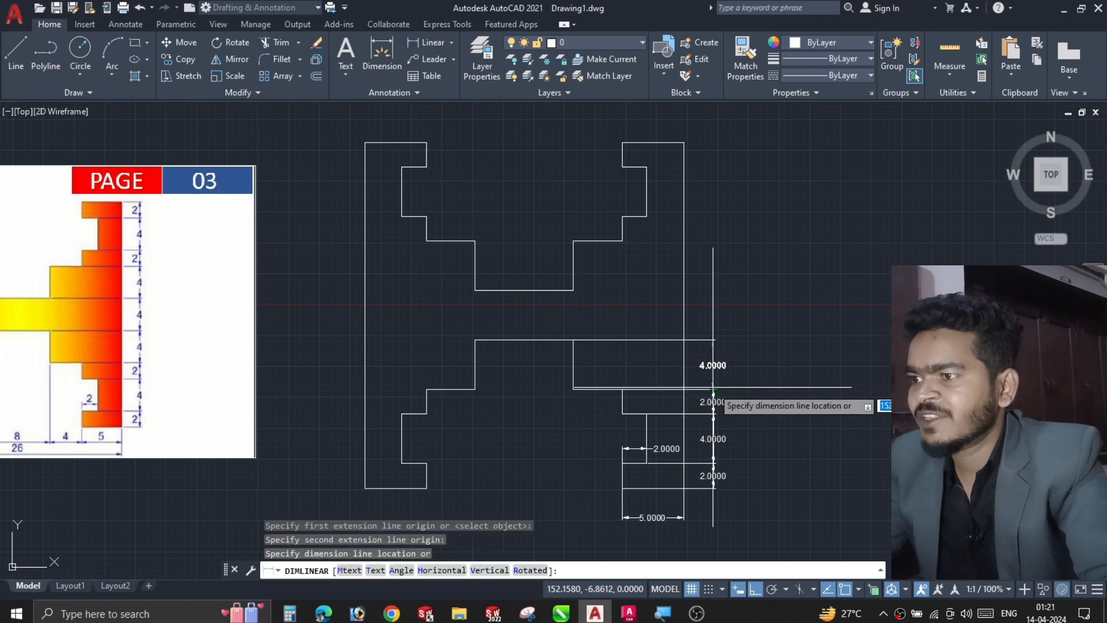
click(713, 388)
- Dimension the central web's thickness and the height of the upper central recess in the same vertical column
key(Return)
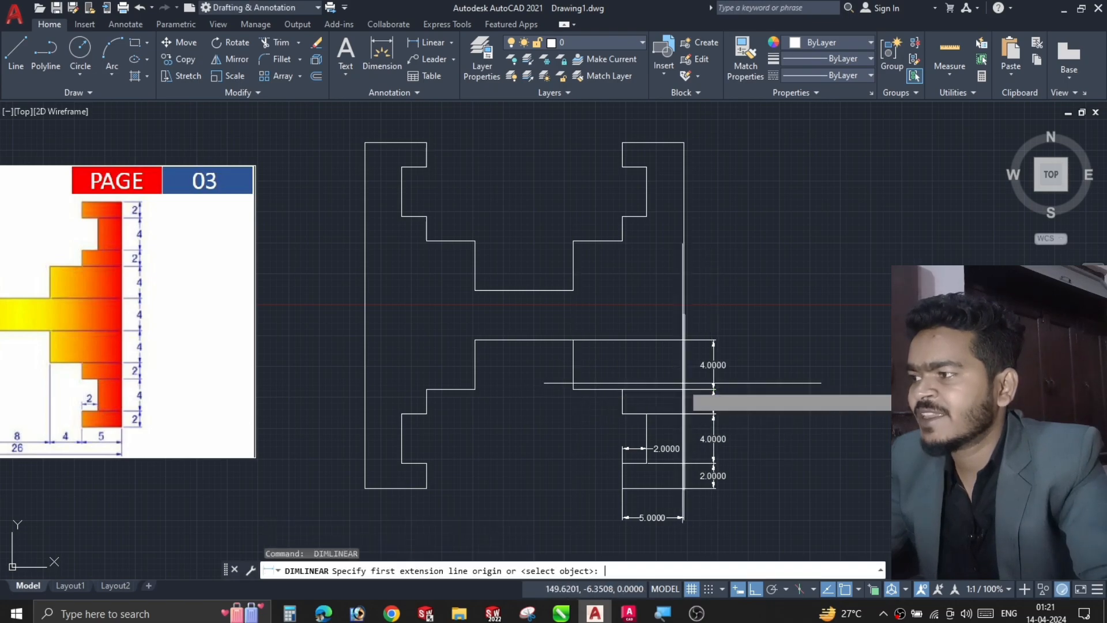
click(573, 290)
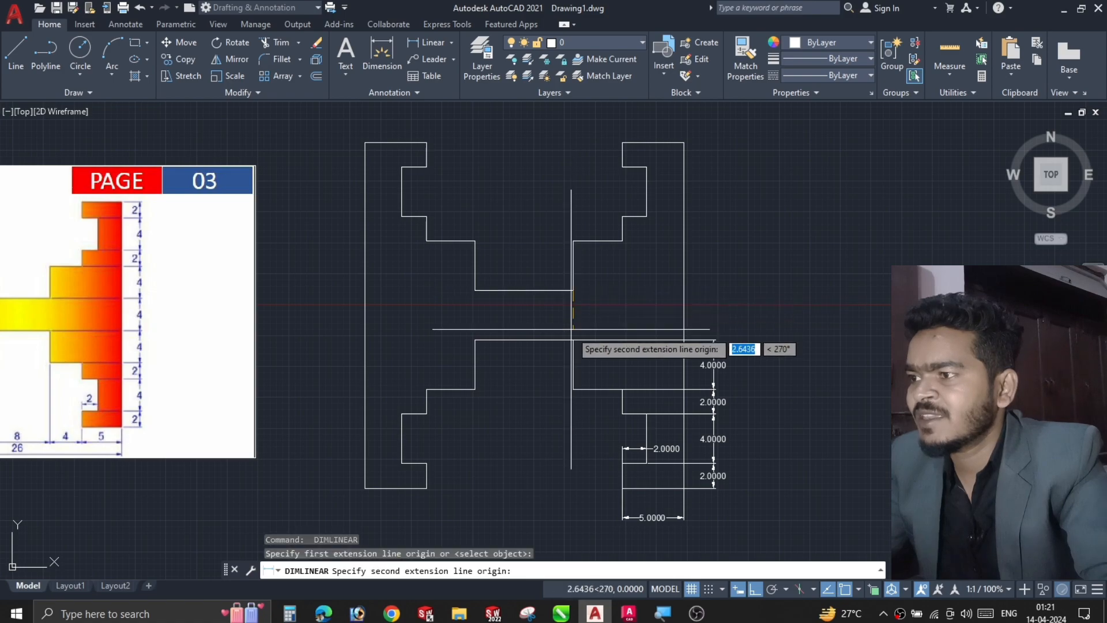
click(574, 340)
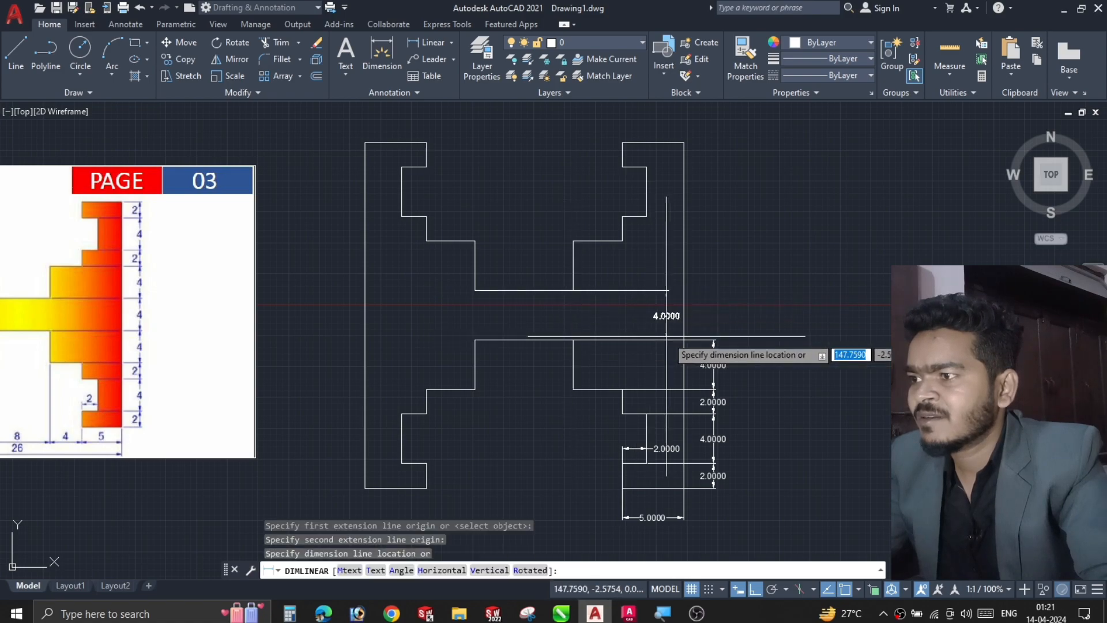
click(713, 333)
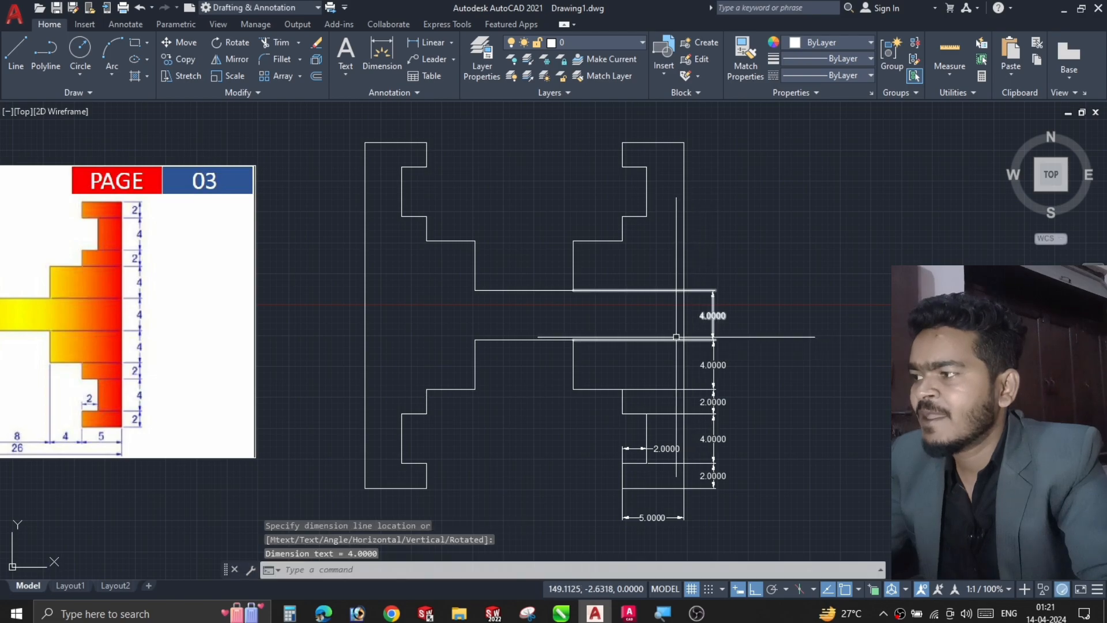
key(Return)
click(575, 240)
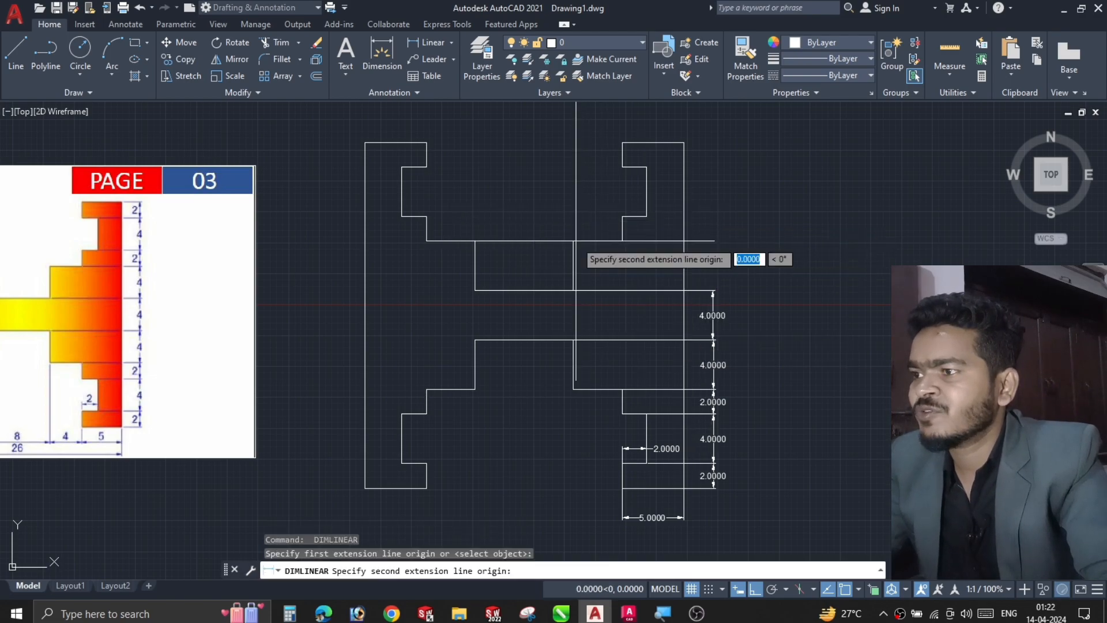
click(573, 290)
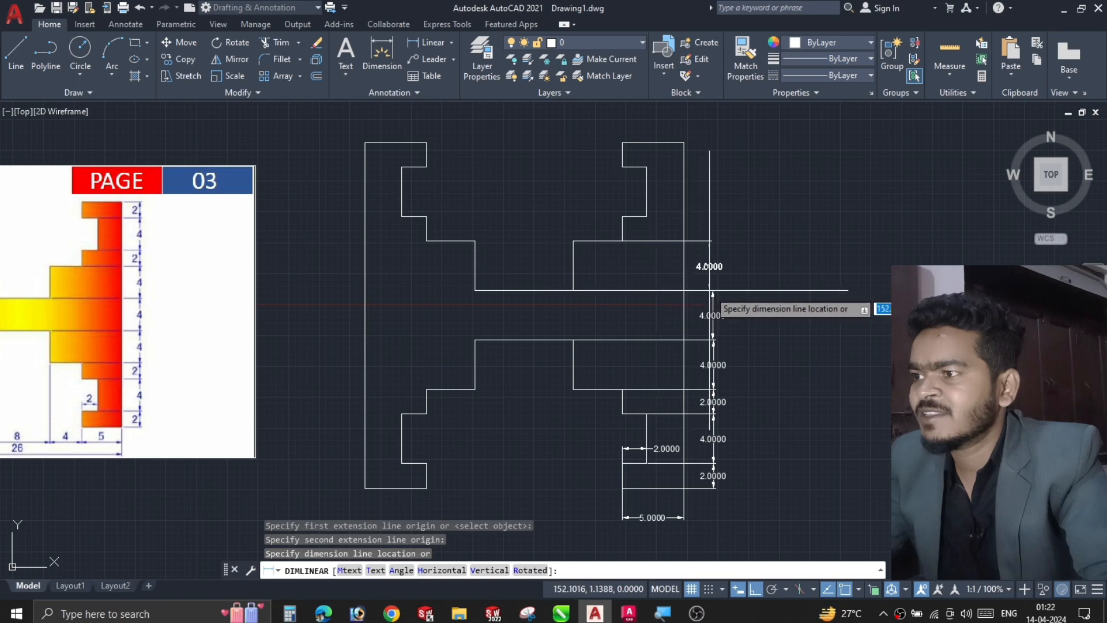
click(713, 271)
- Add vertical dimensions for the short step below the upper-right notch and for the notch's height, aligned with the existing column
key(Return)
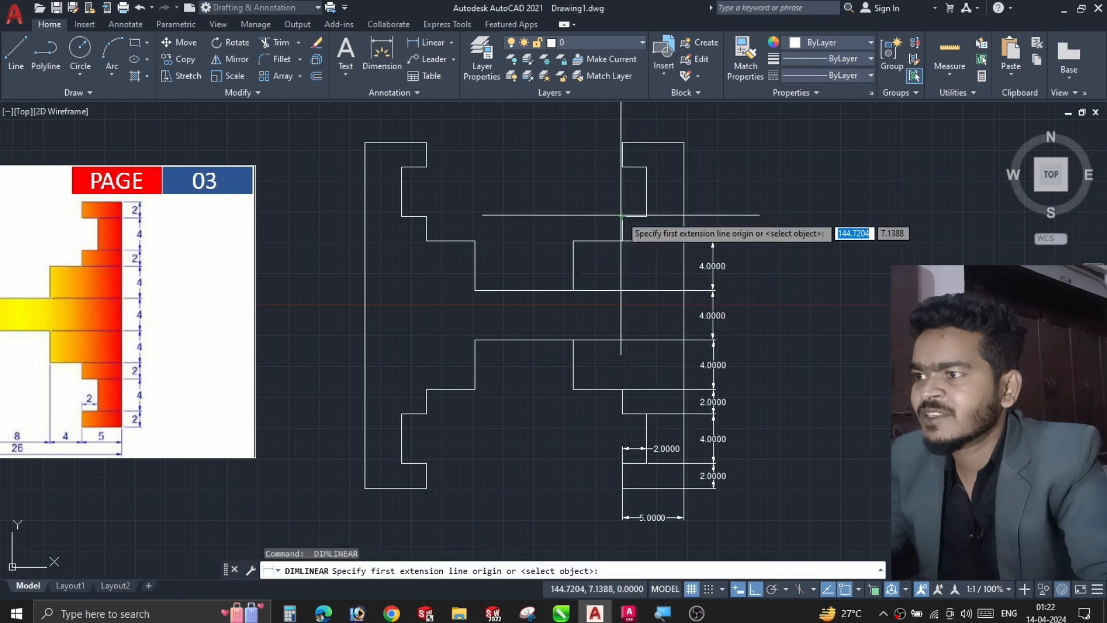
click(622, 216)
click(622, 241)
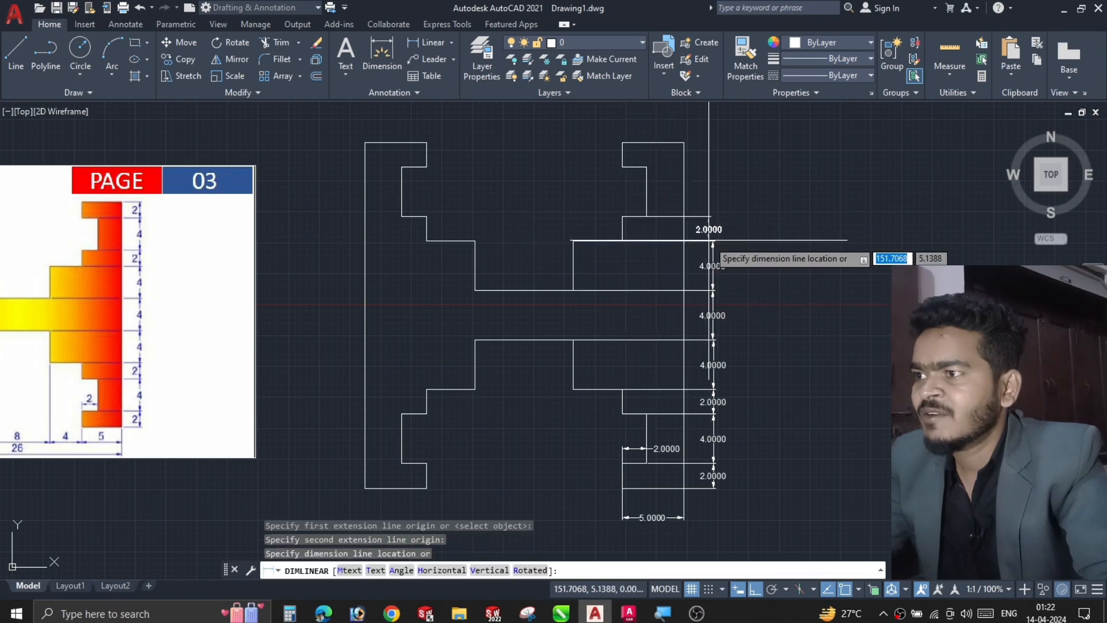
click(713, 239)
key(Return)
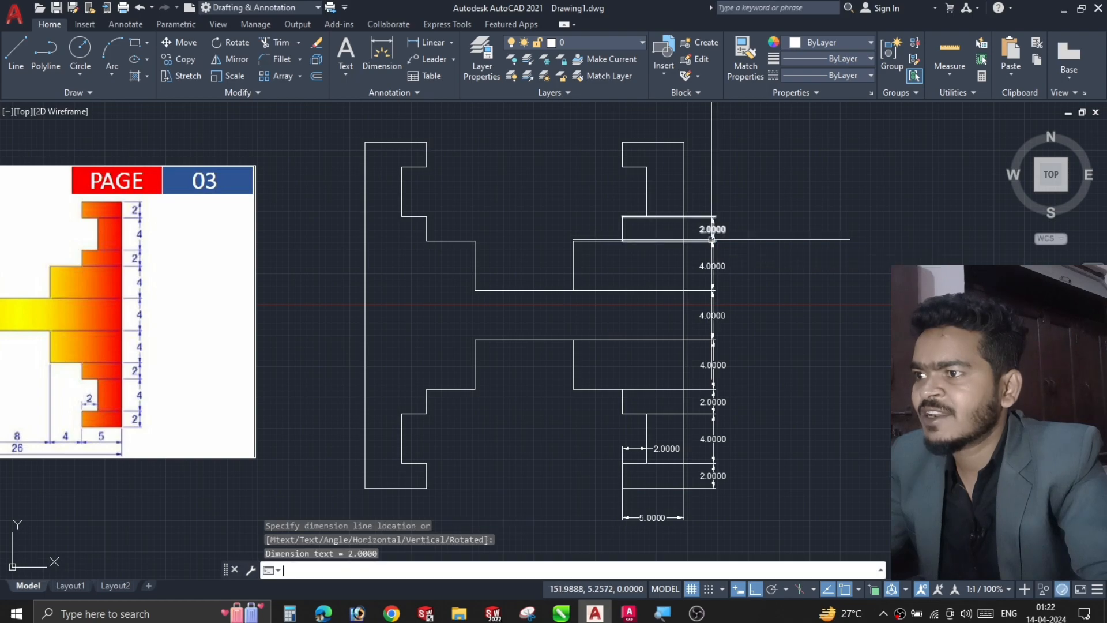
click(646, 167)
click(646, 216)
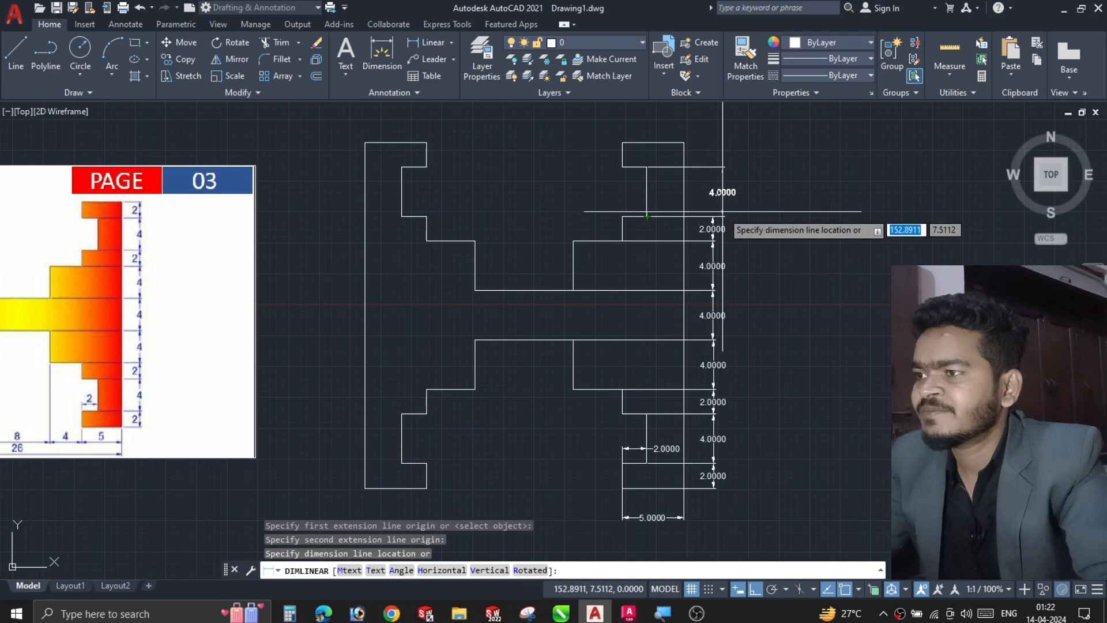
click(713, 214)
- Complete the vertical dimension column with a linear dimension for the height of the upper-right foot
key(Return)
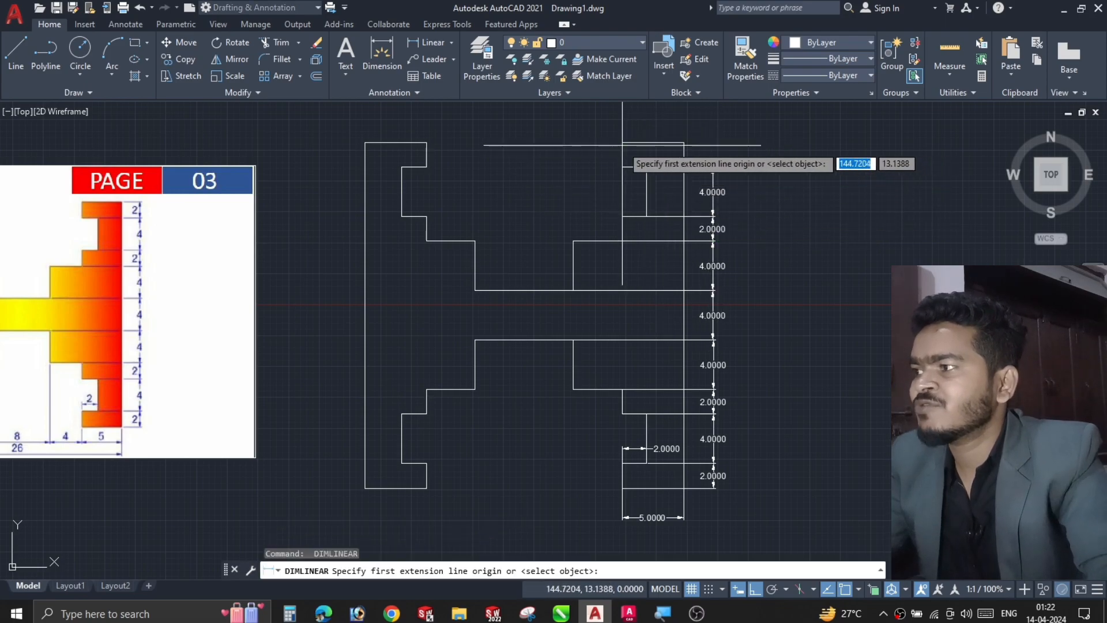
click(683, 142)
click(646, 167)
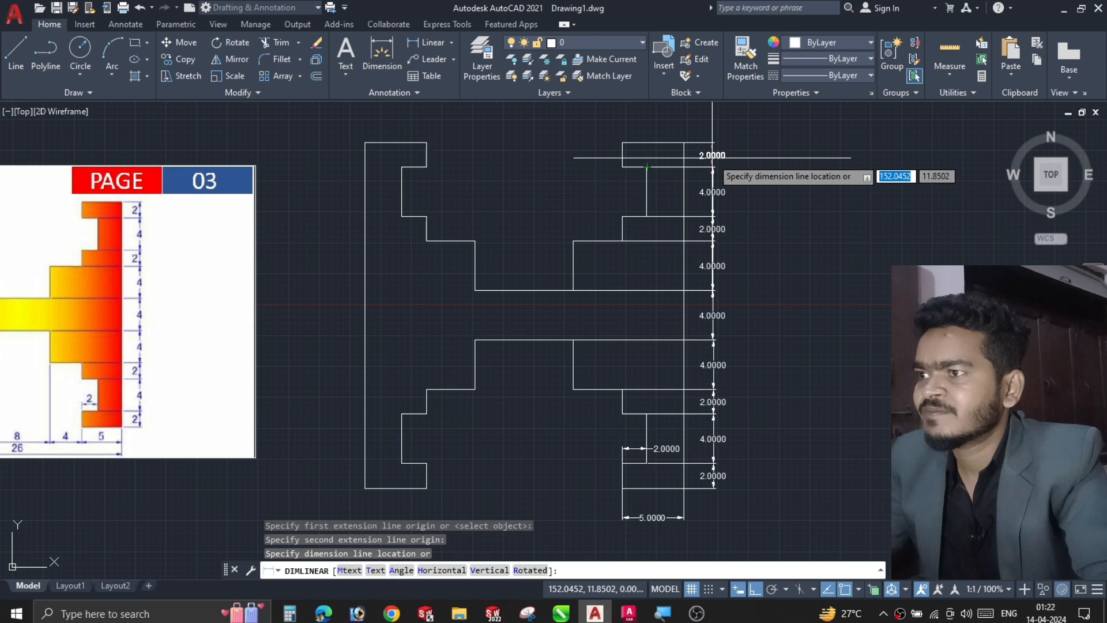
click(712, 158)
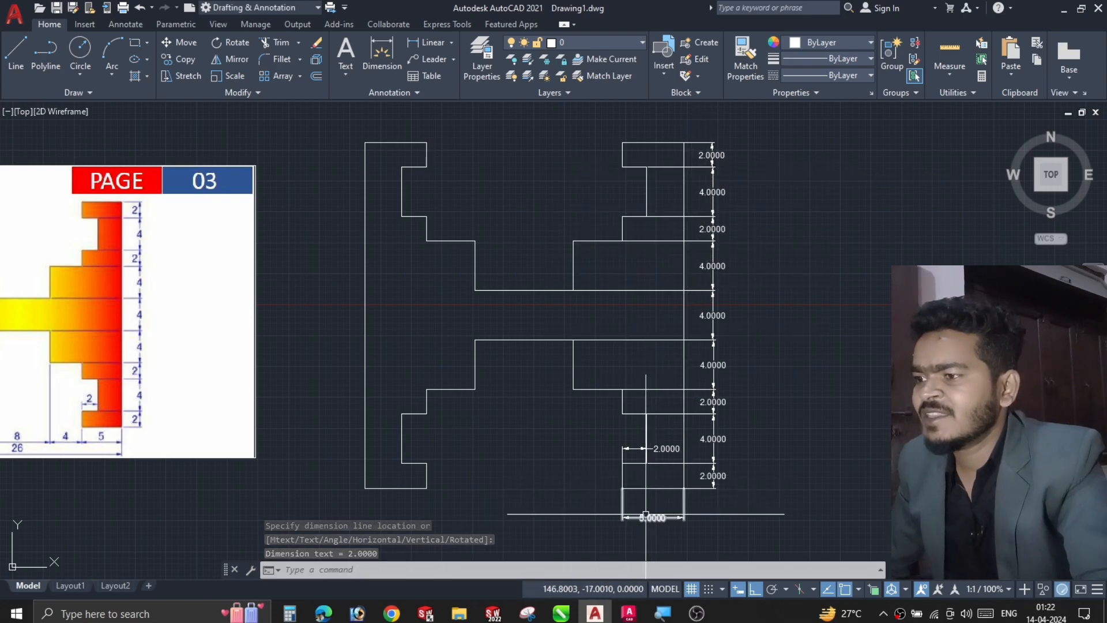
- Add a linear dimension for the width of the lower central recess, placed below the profile in line with the lower-right foot's width dimension
middle_drag(562, 440, 671, 412)
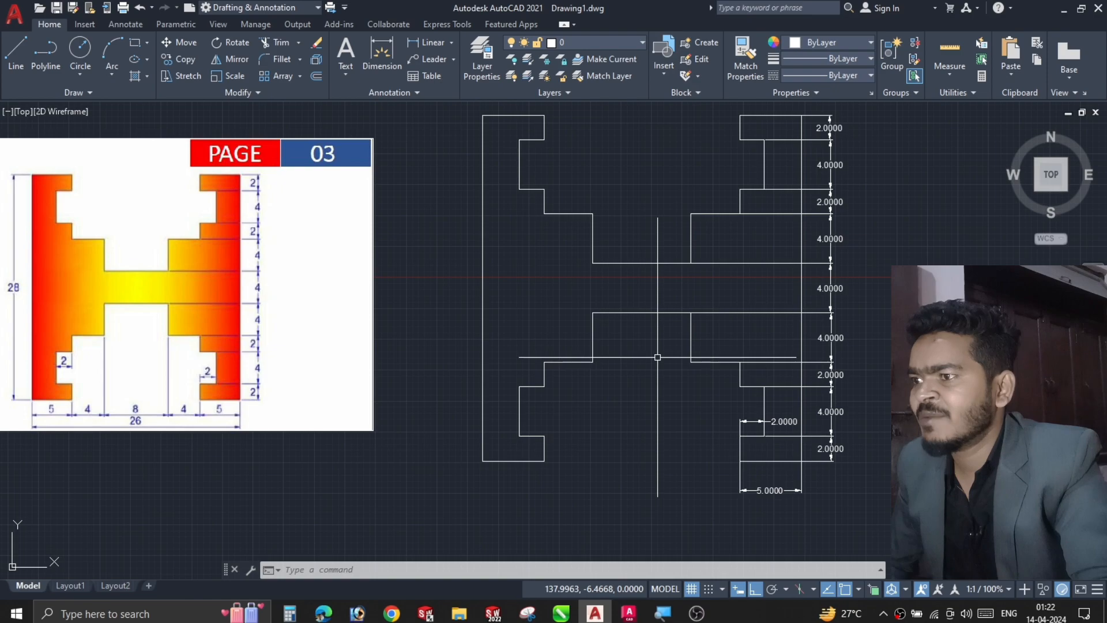
text(dli)
key(Return)
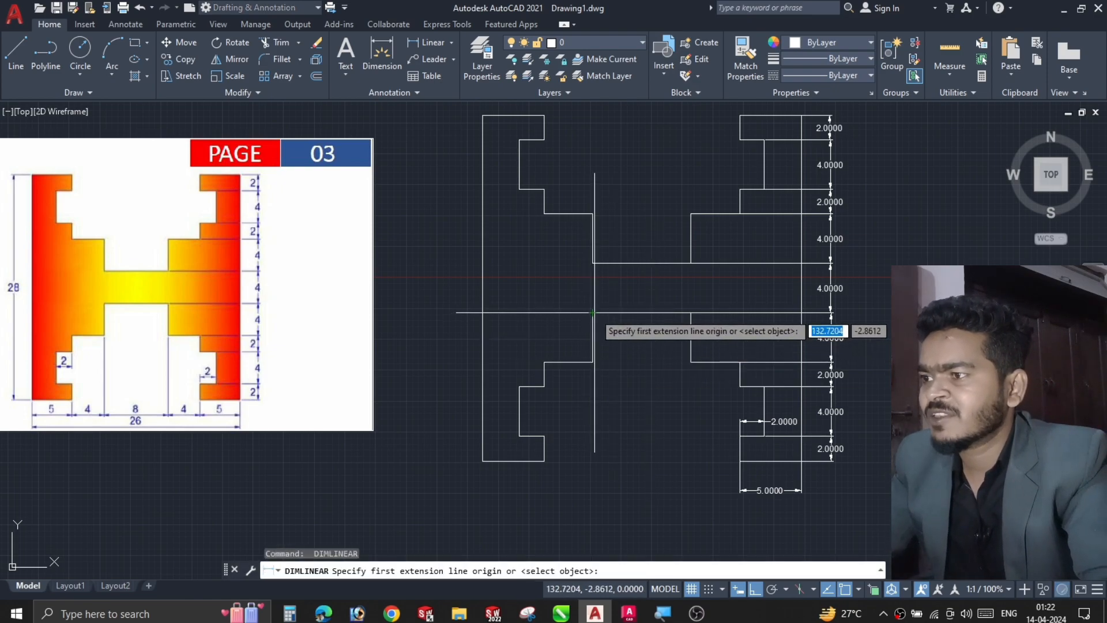
click(592, 312)
click(690, 312)
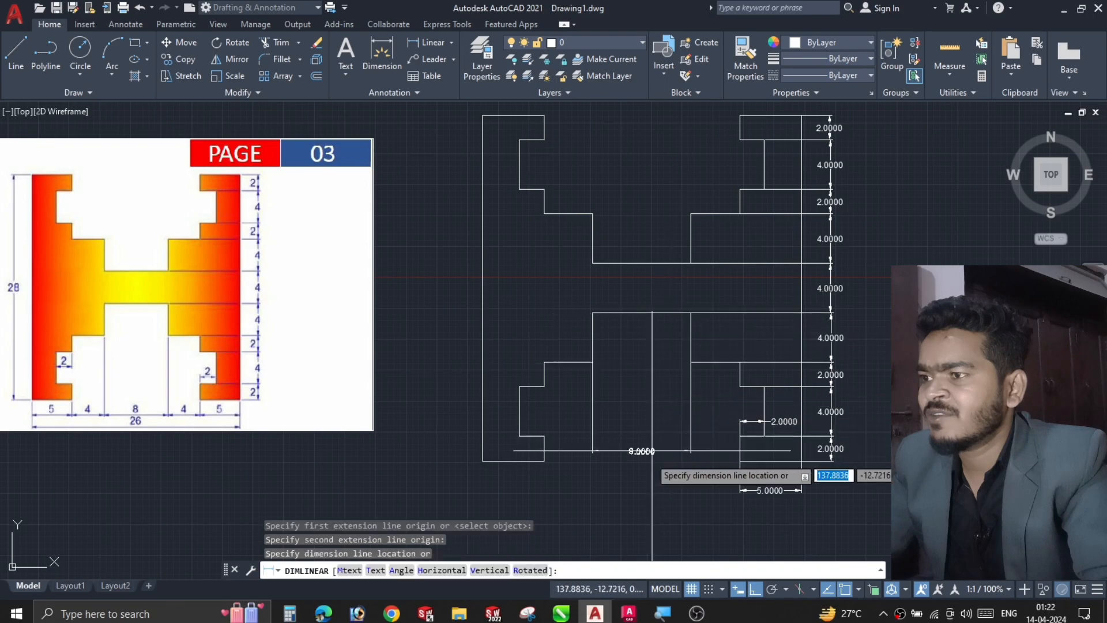
click(644, 490)
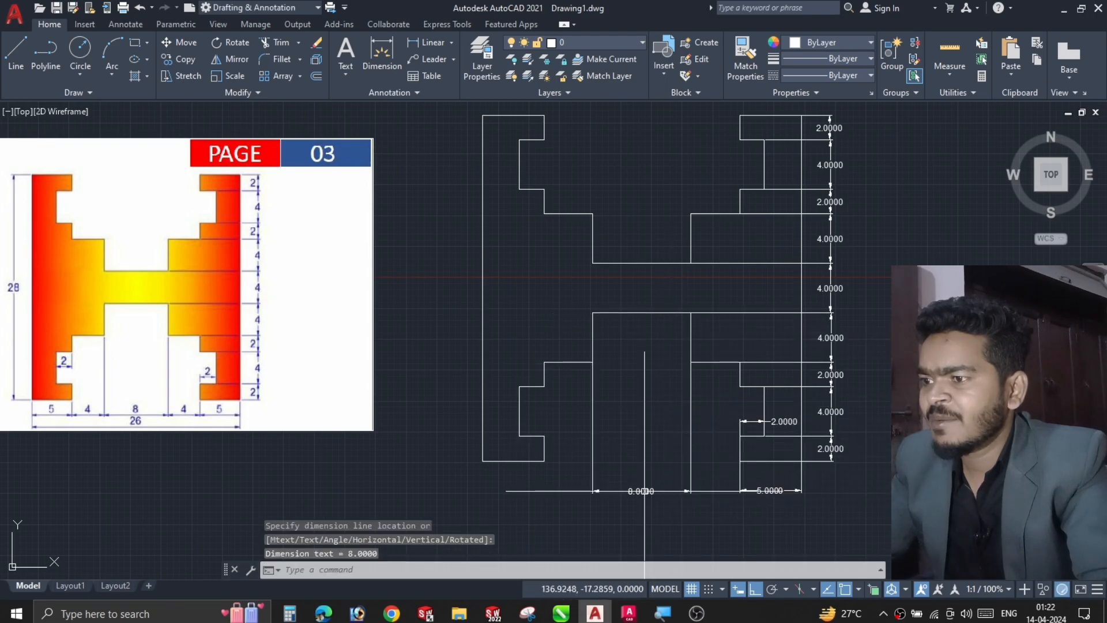
- Dimension the widths of the horizontal steps to the right and left of the lower central recess in the same row below the profile
key(Return)
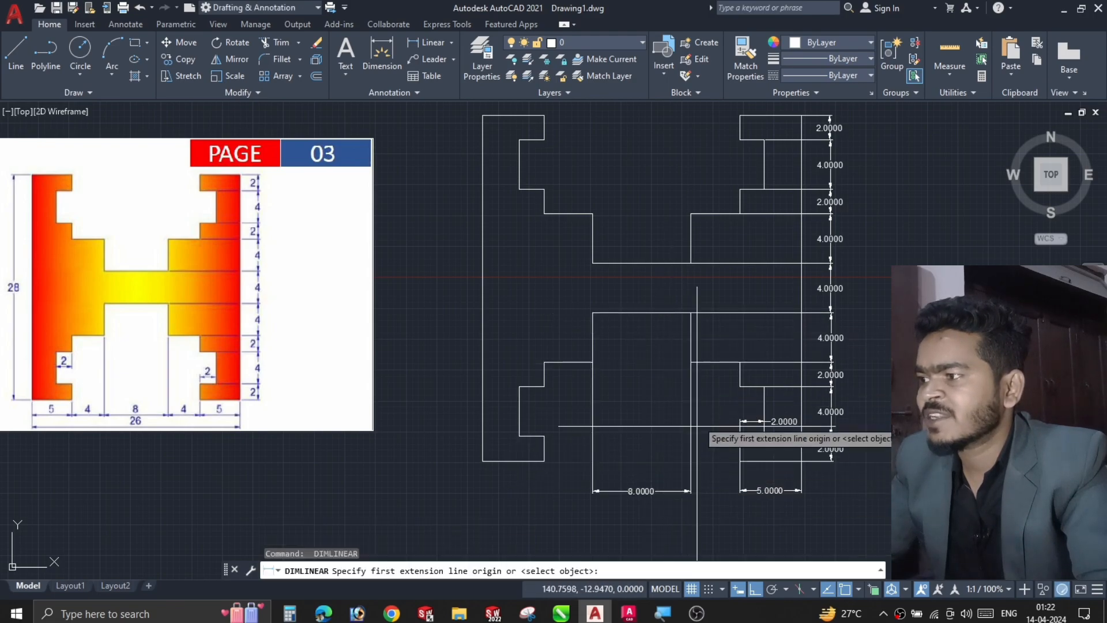
click(692, 361)
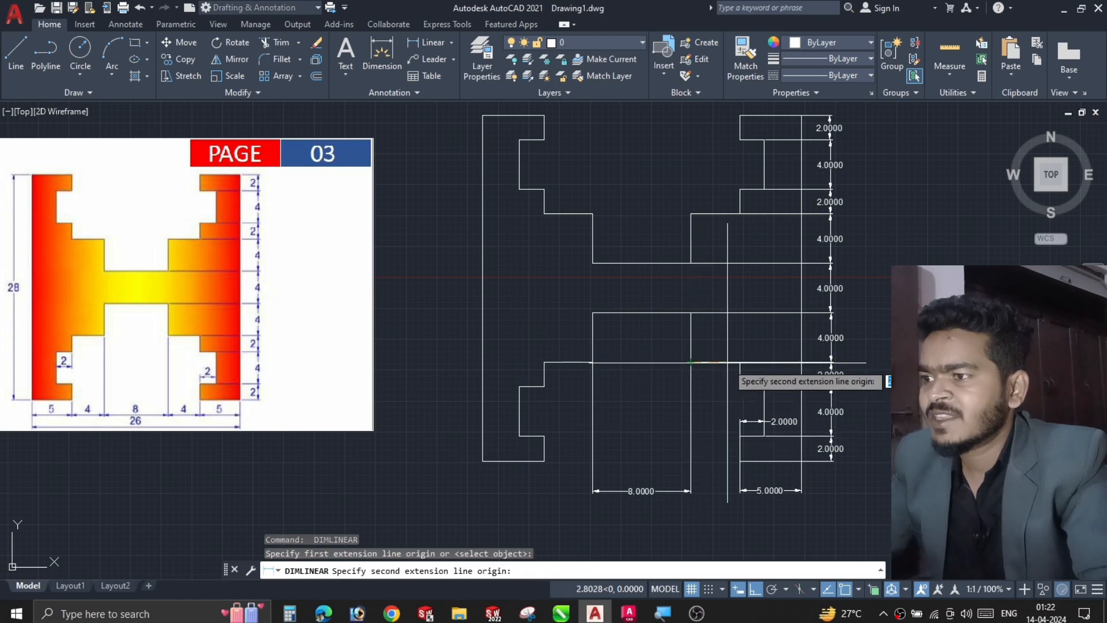
click(739, 362)
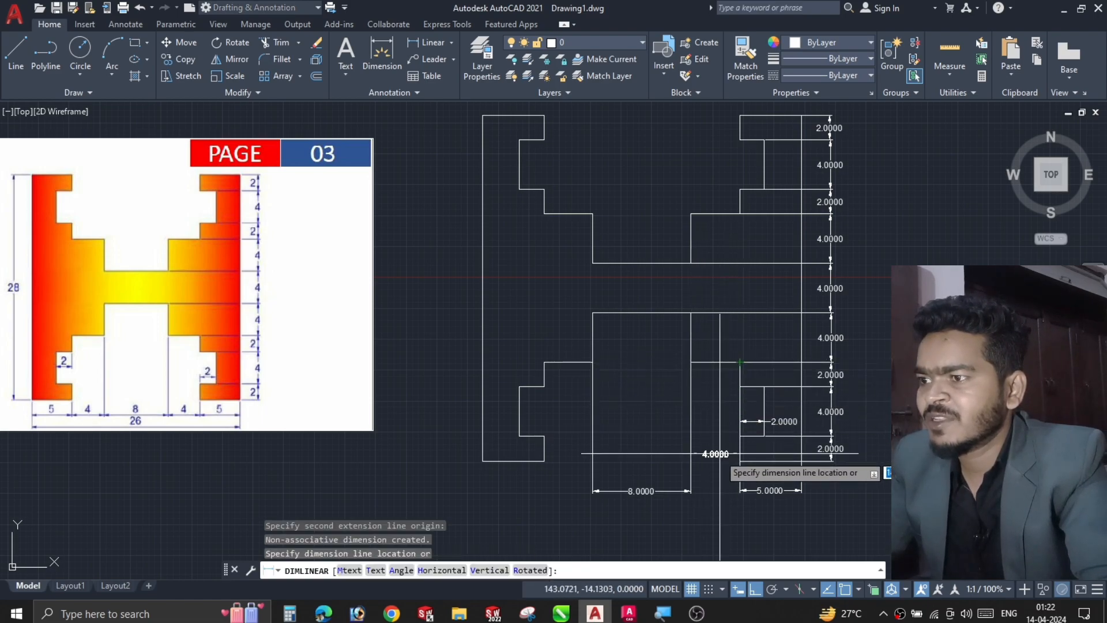
click(715, 490)
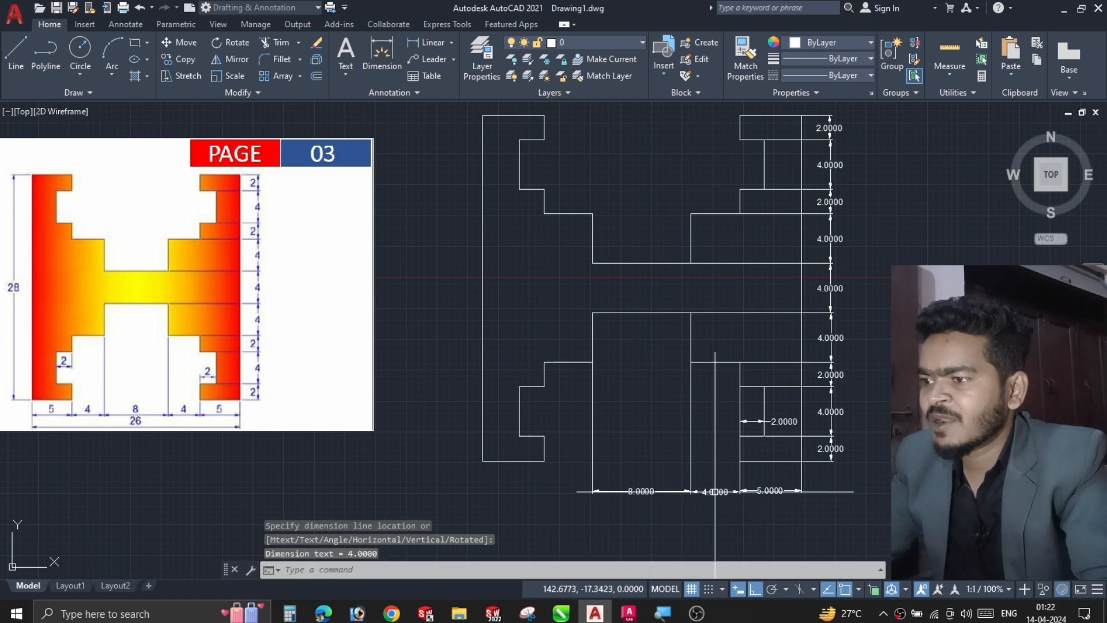
key(Return)
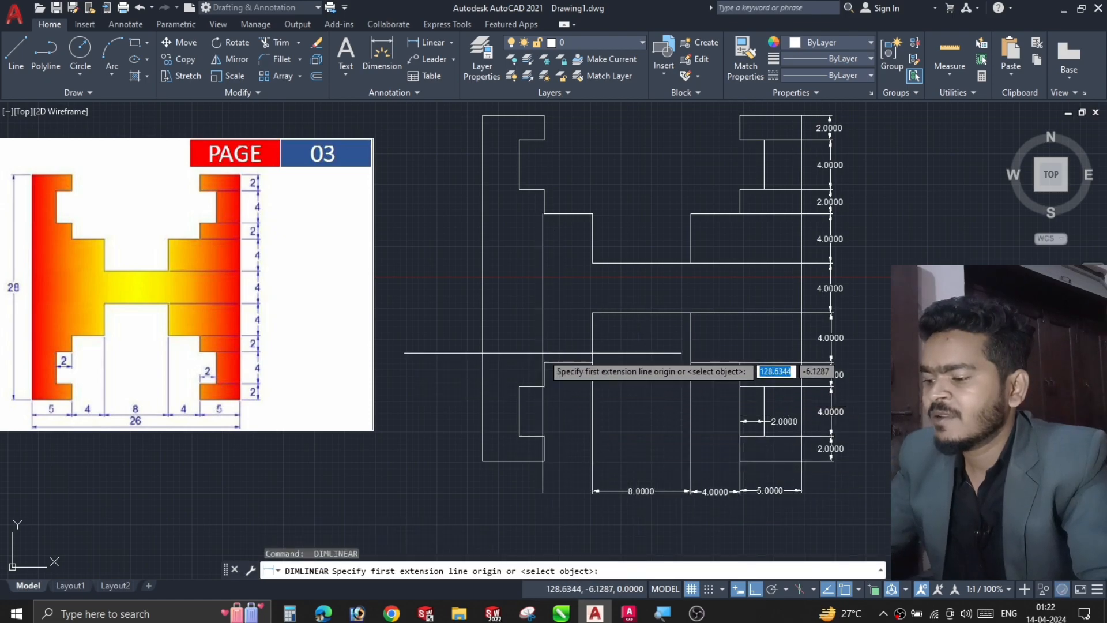
click(543, 362)
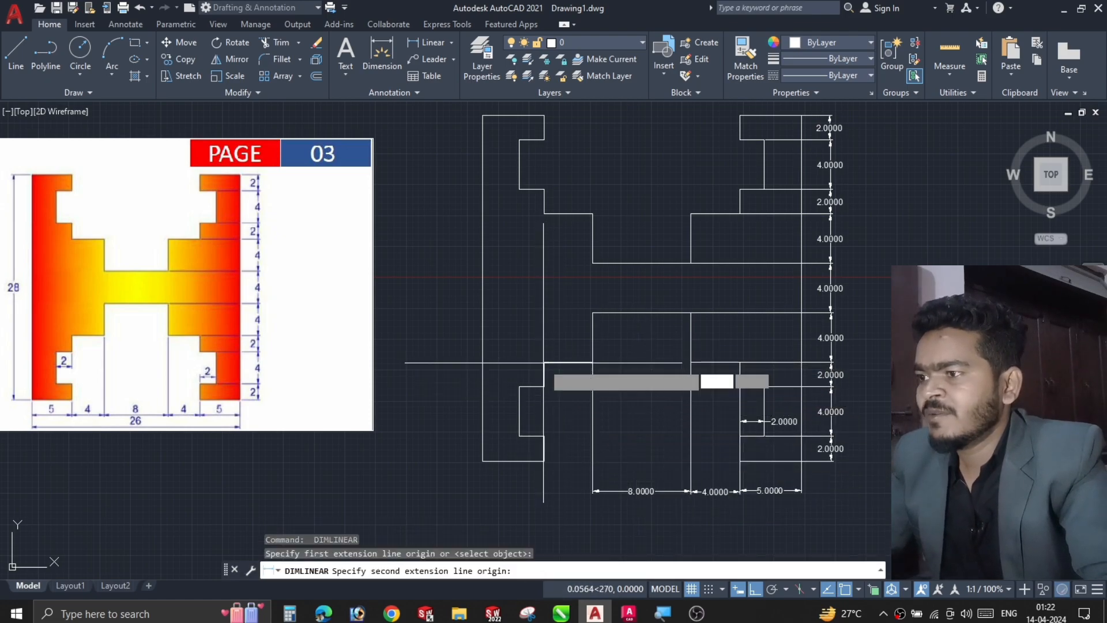
click(592, 362)
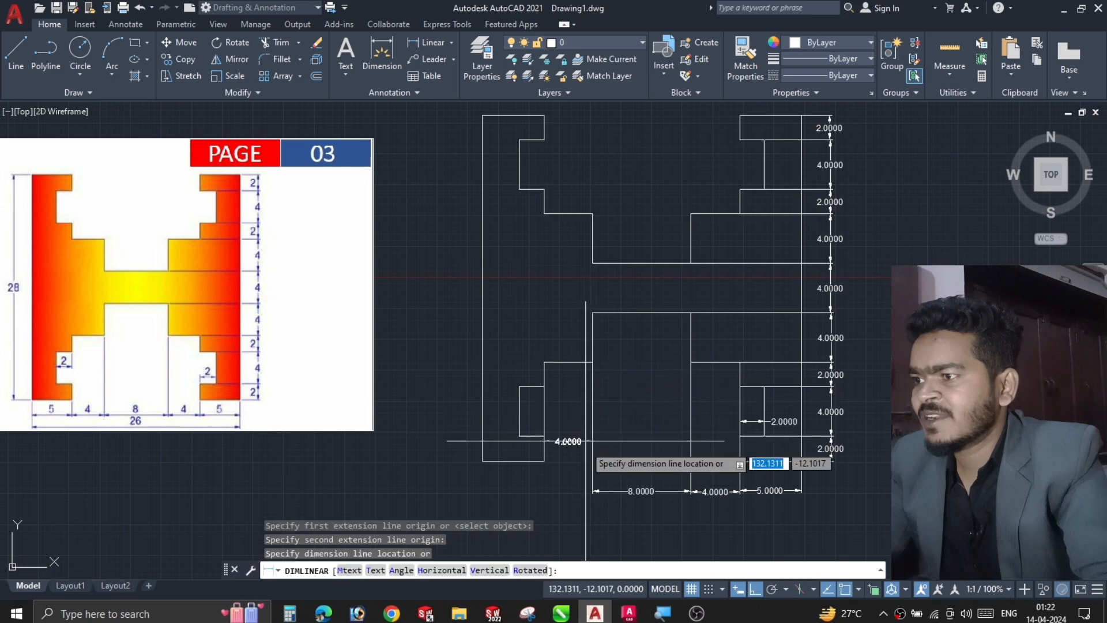
click(582, 491)
- Add a linear dimension for the width of the lower-left foot, aligned with the existing row below the profile
key(Return)
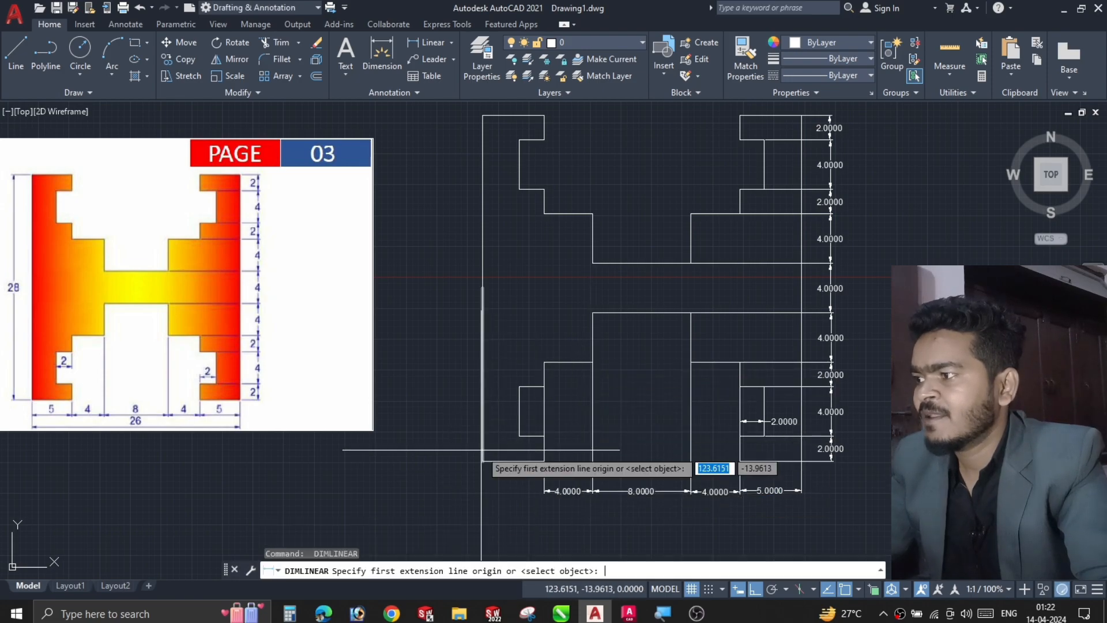
click(483, 462)
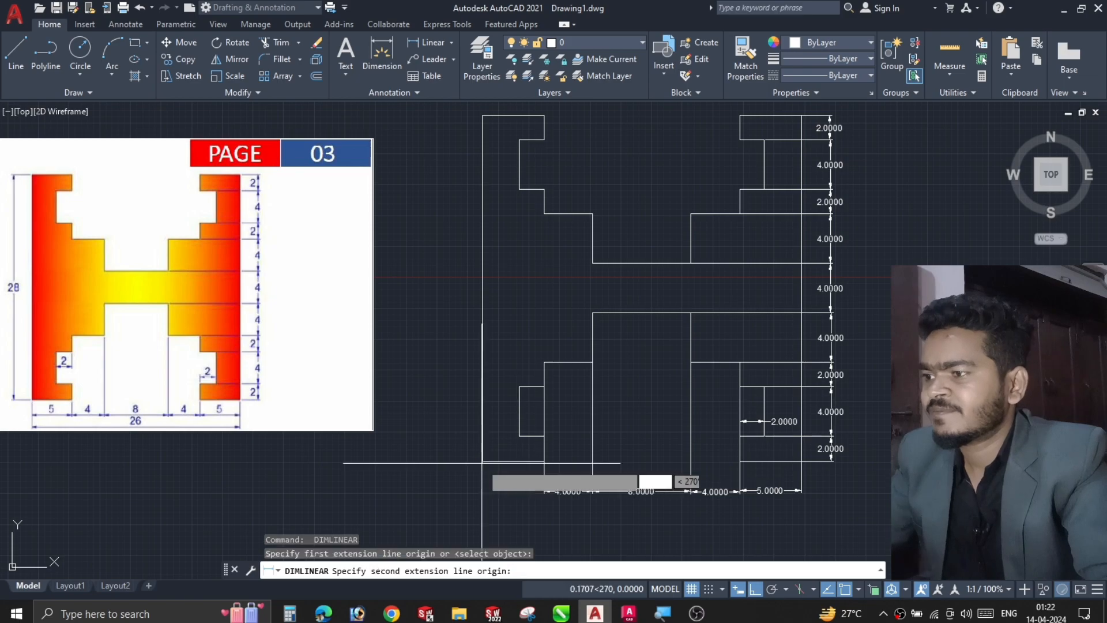
click(544, 461)
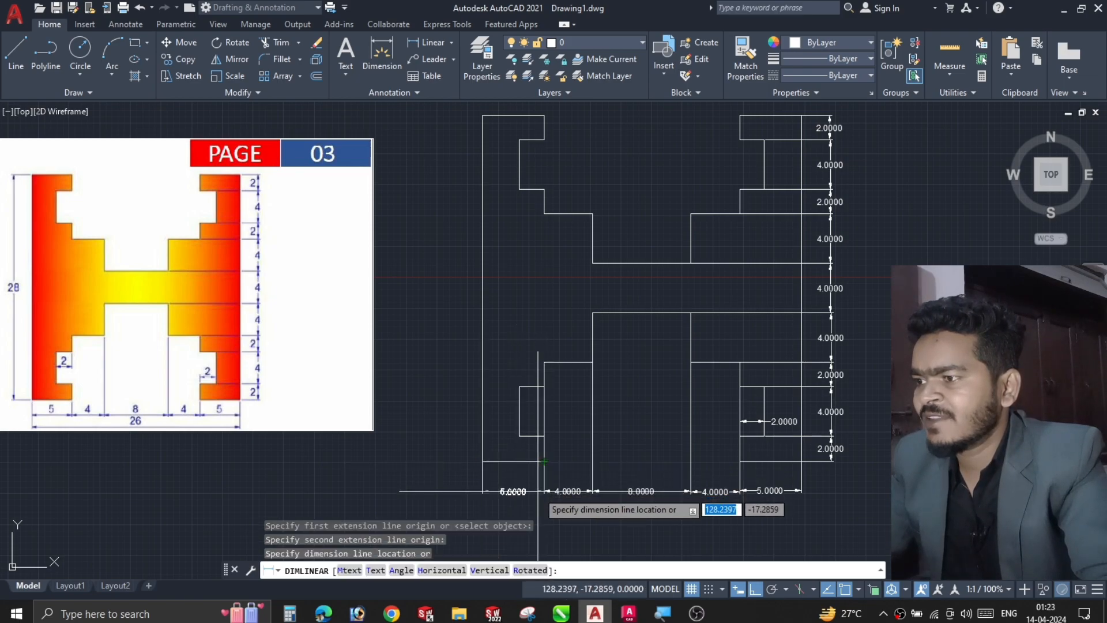
click(538, 491)
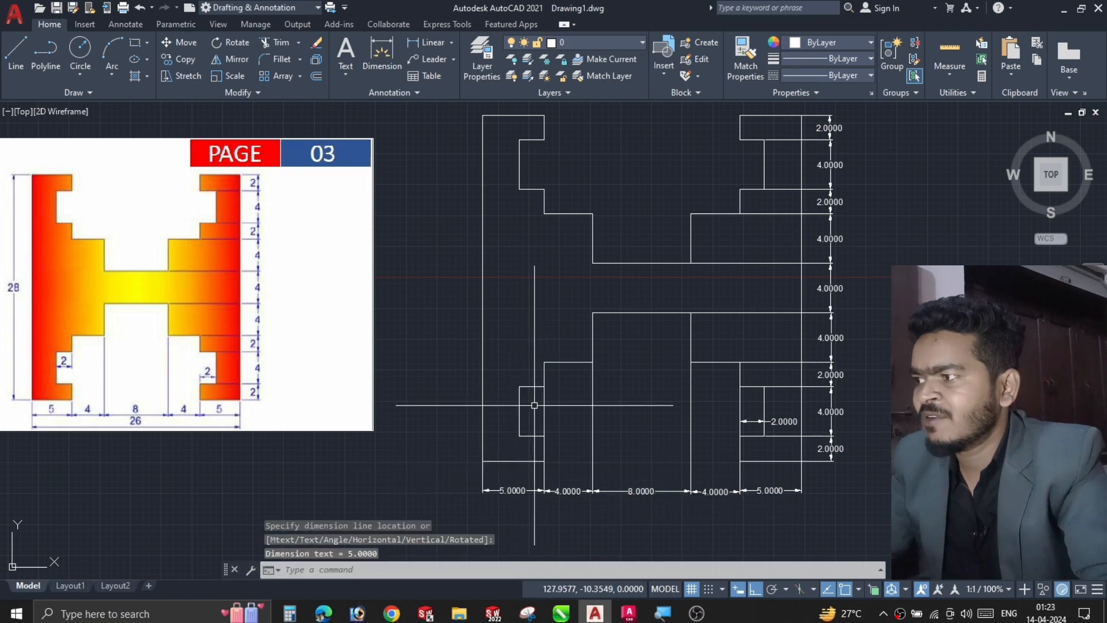
- Dimension the overall height of the profile along its left edge, placing the dimension line outside the profile
key(space)
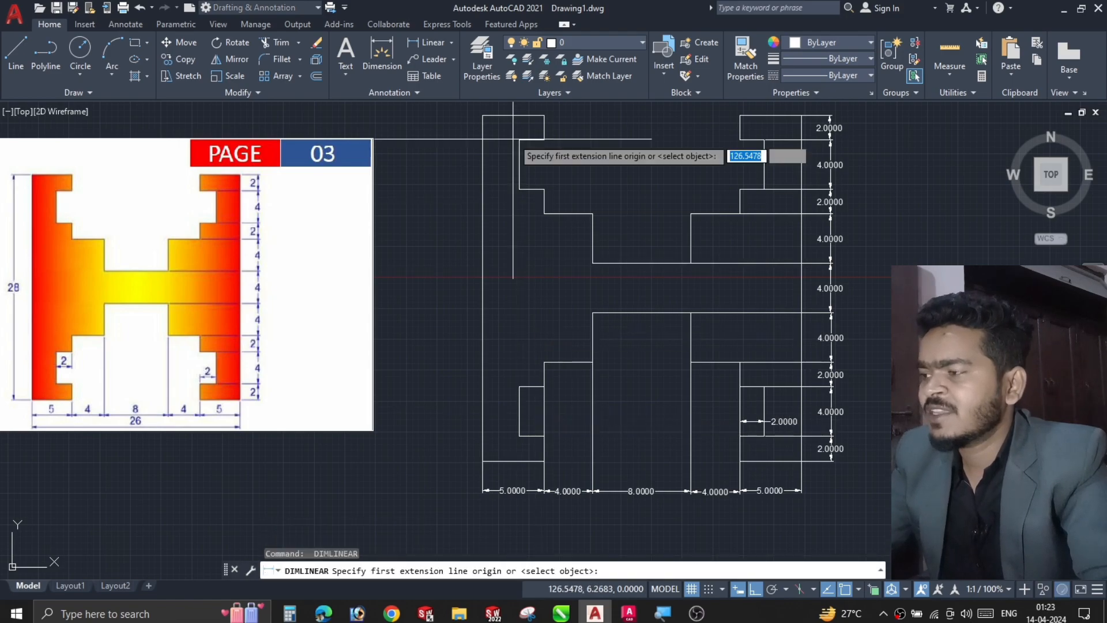
click(483, 115)
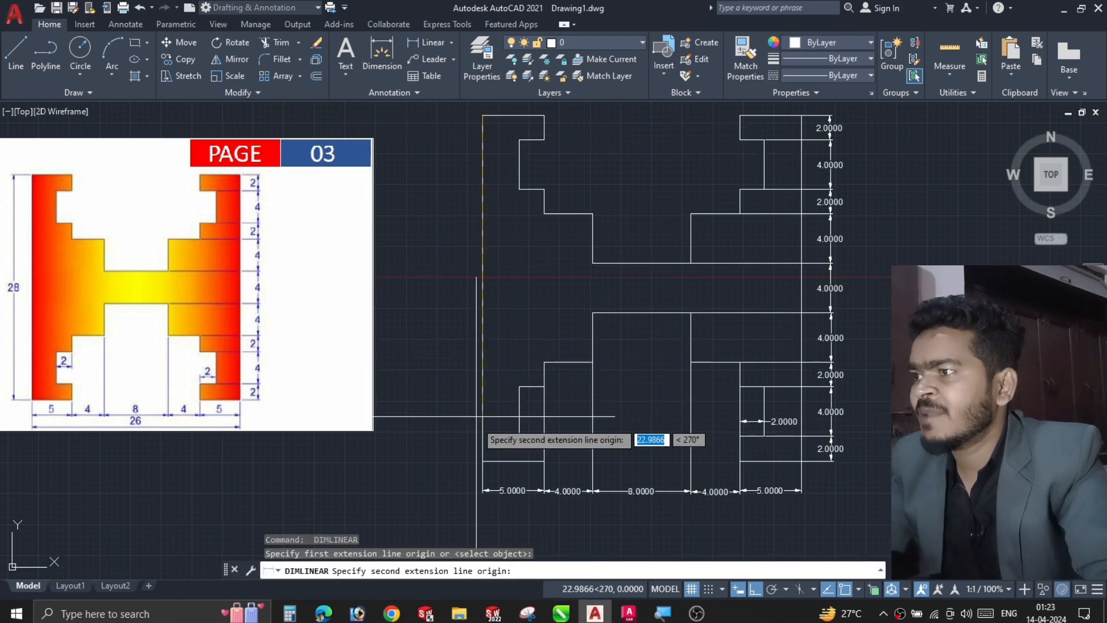
click(482, 461)
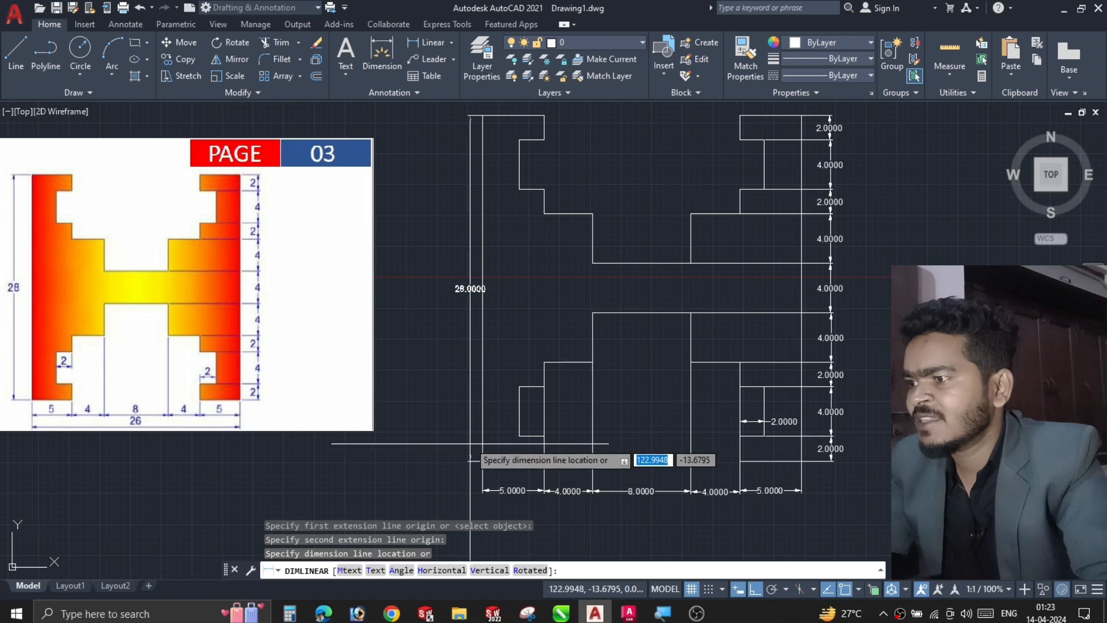
click(448, 407)
- Dimension the overall width of the profile, placing the dimension line beneath the row of step widths
key(space)
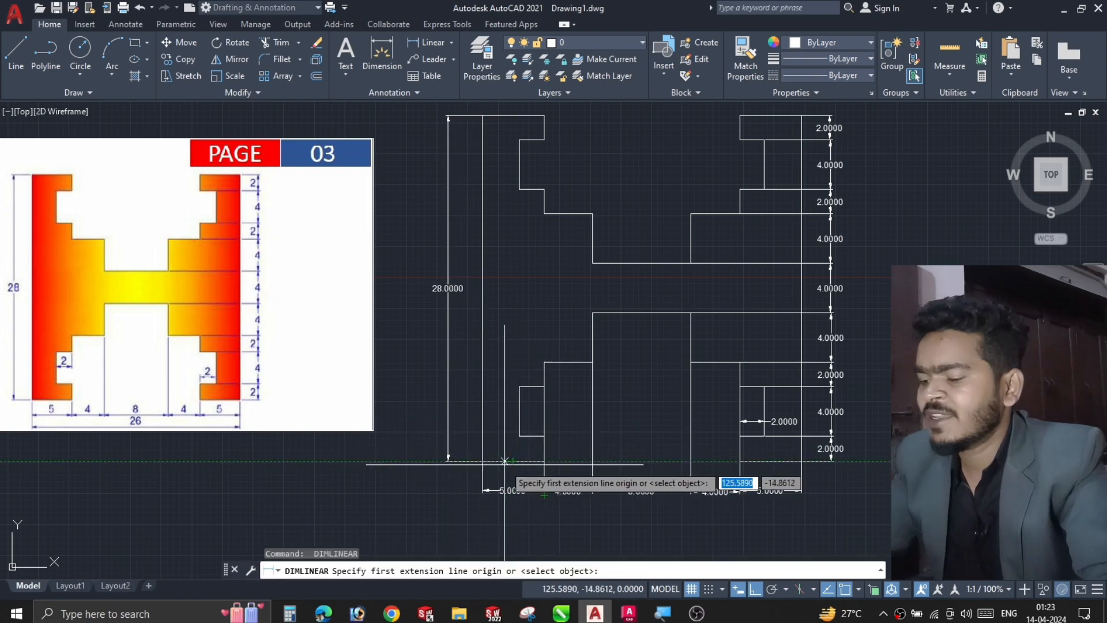
click(482, 461)
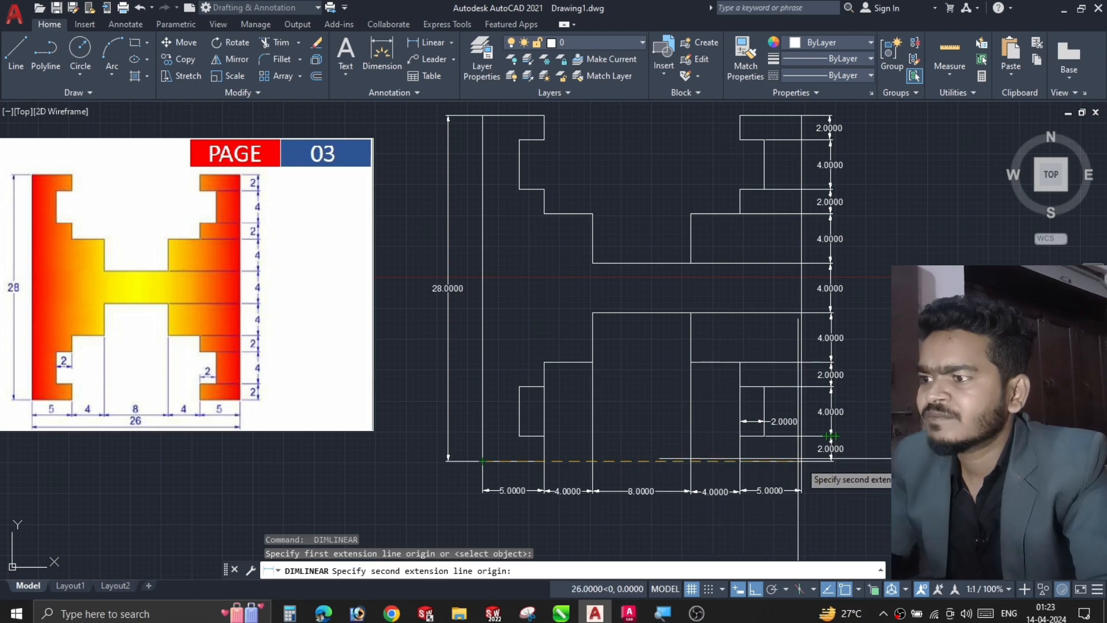
click(801, 461)
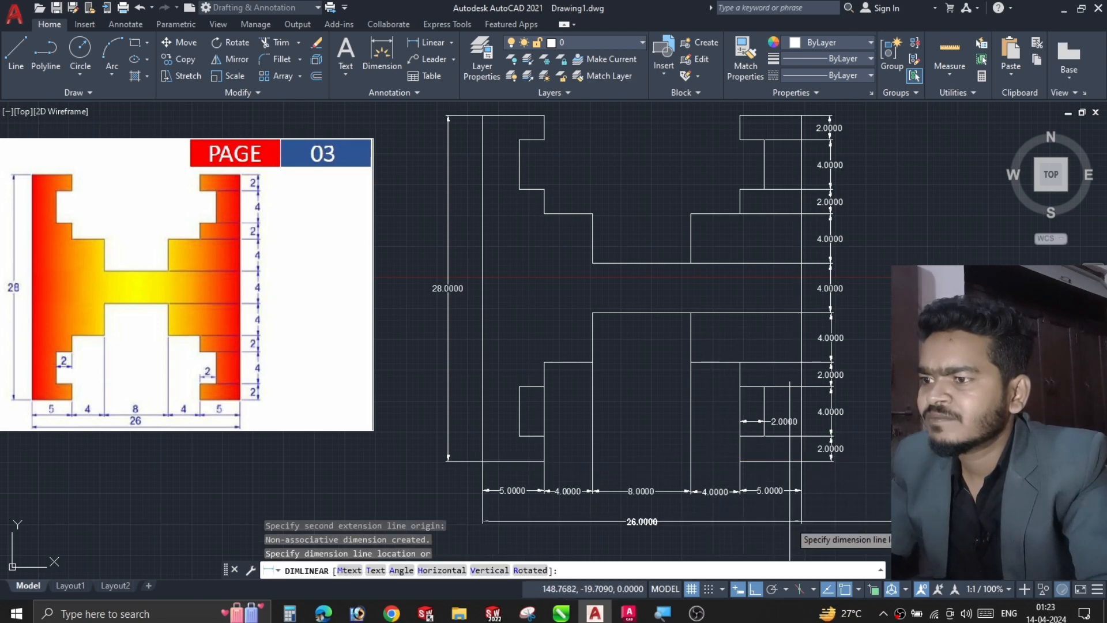
click(799, 521)
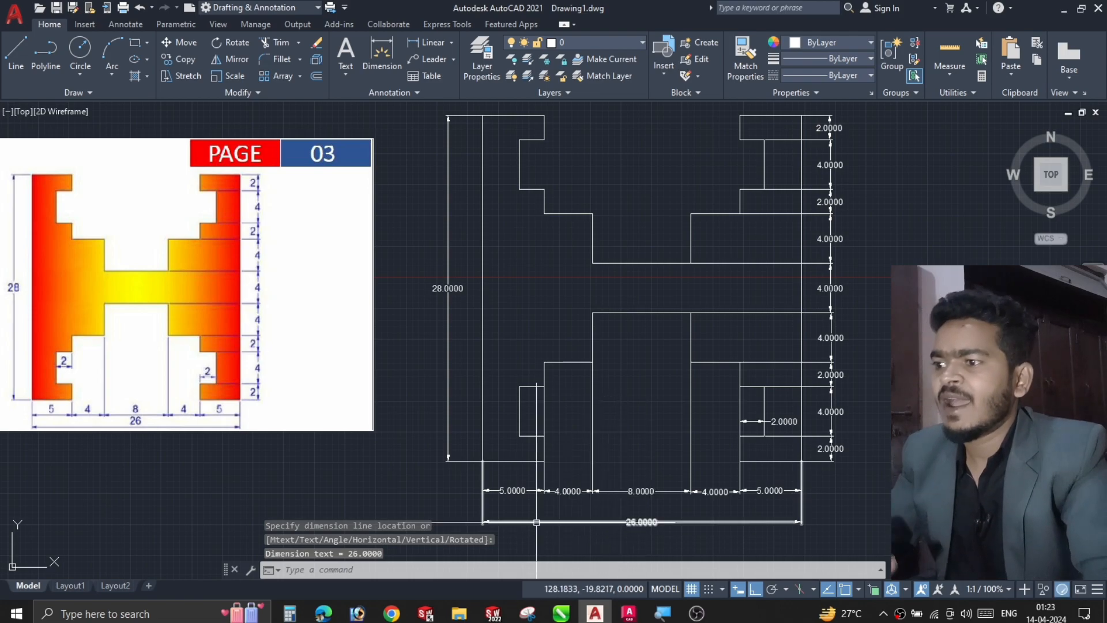
- Set the precision of the overall width dimension to 0 decimal places
click(630, 522)
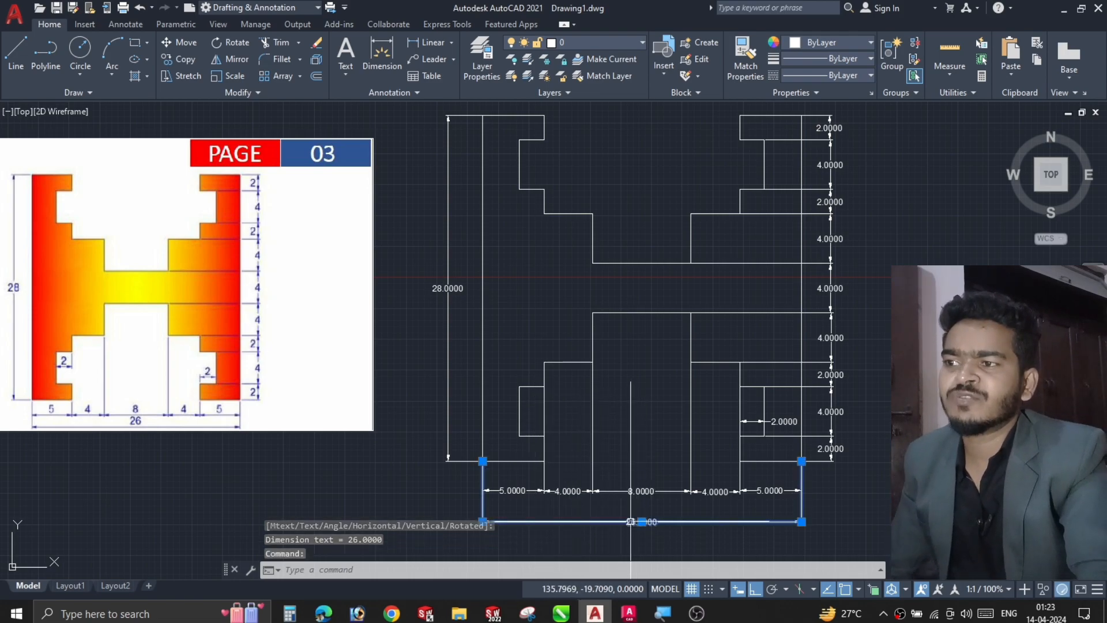
right_click(630, 522)
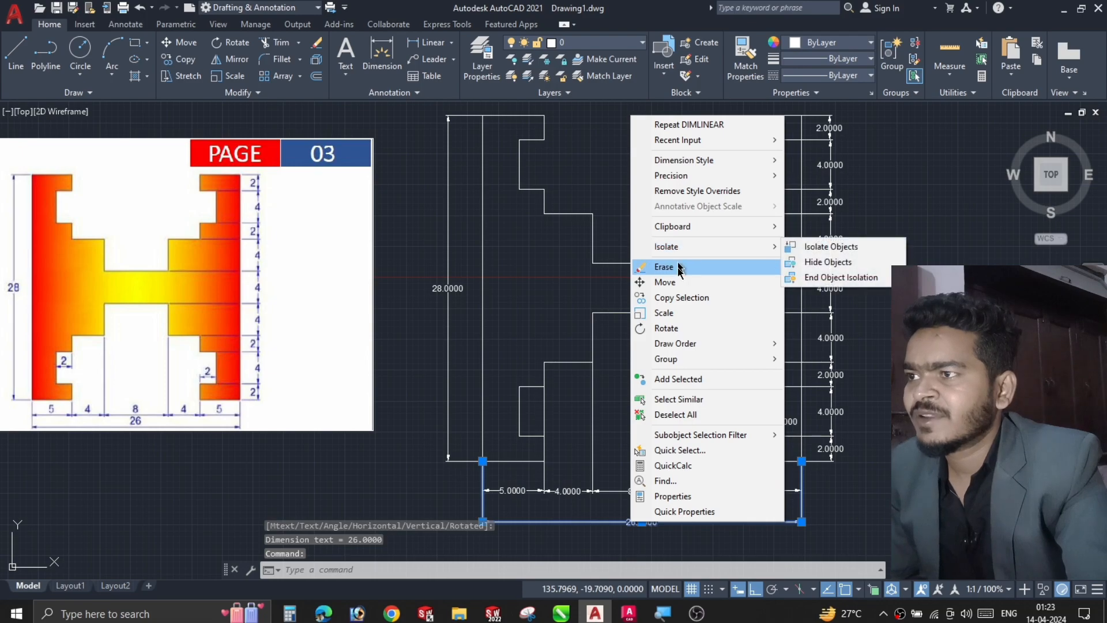
click(806, 175)
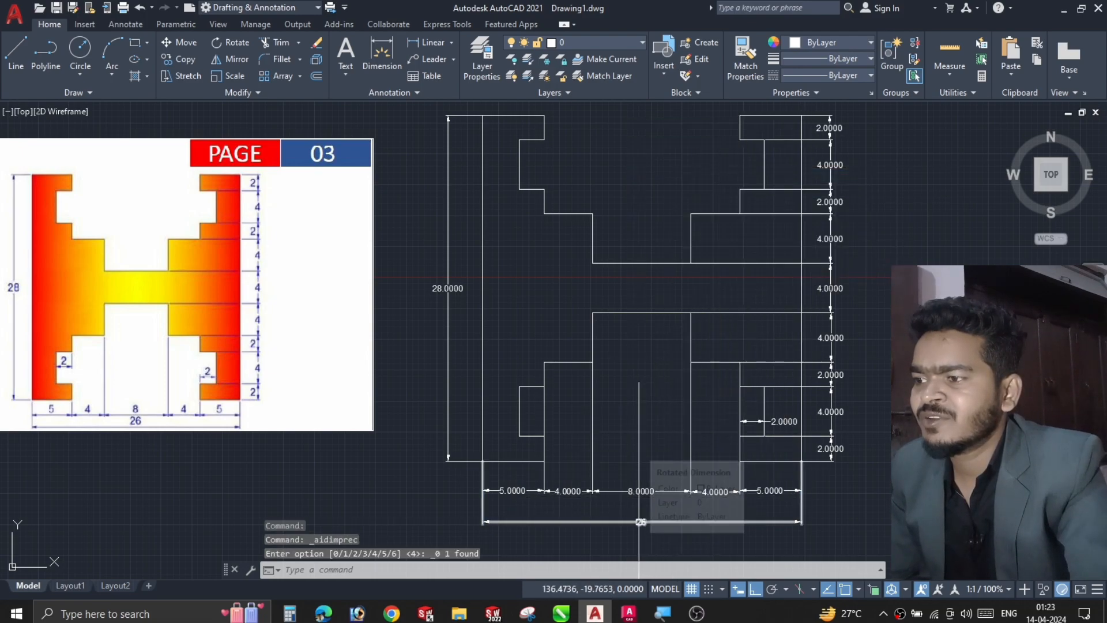
- Match the overall width dimension's properties onto every dimension in the vertical column beside the profile with MATCHPROP
click(640, 522)
mouse_move(641, 522)
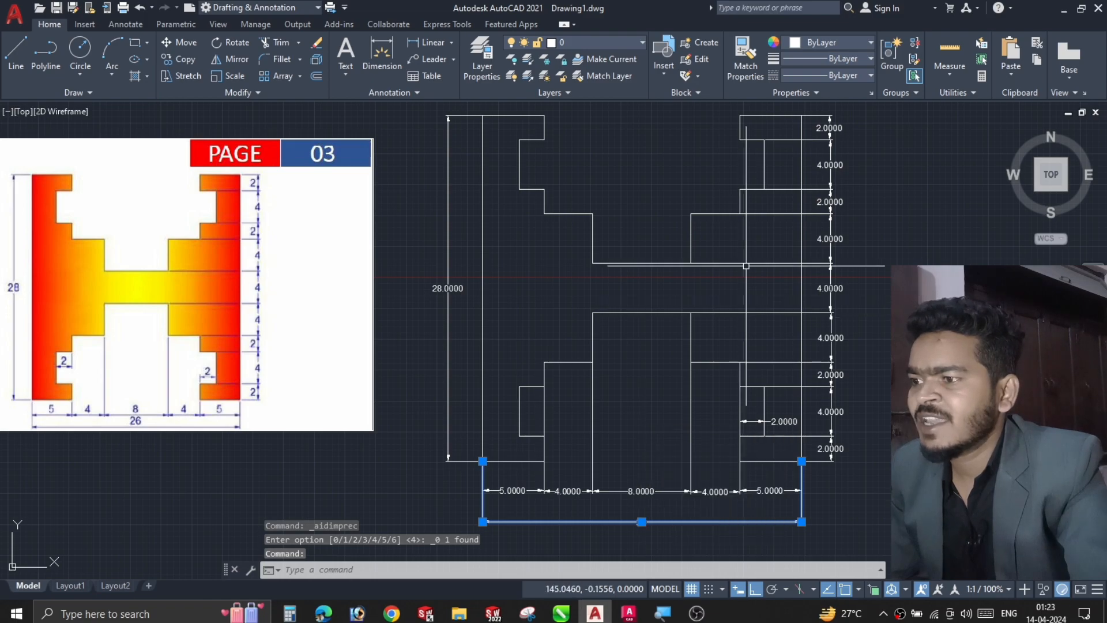
text(MA)
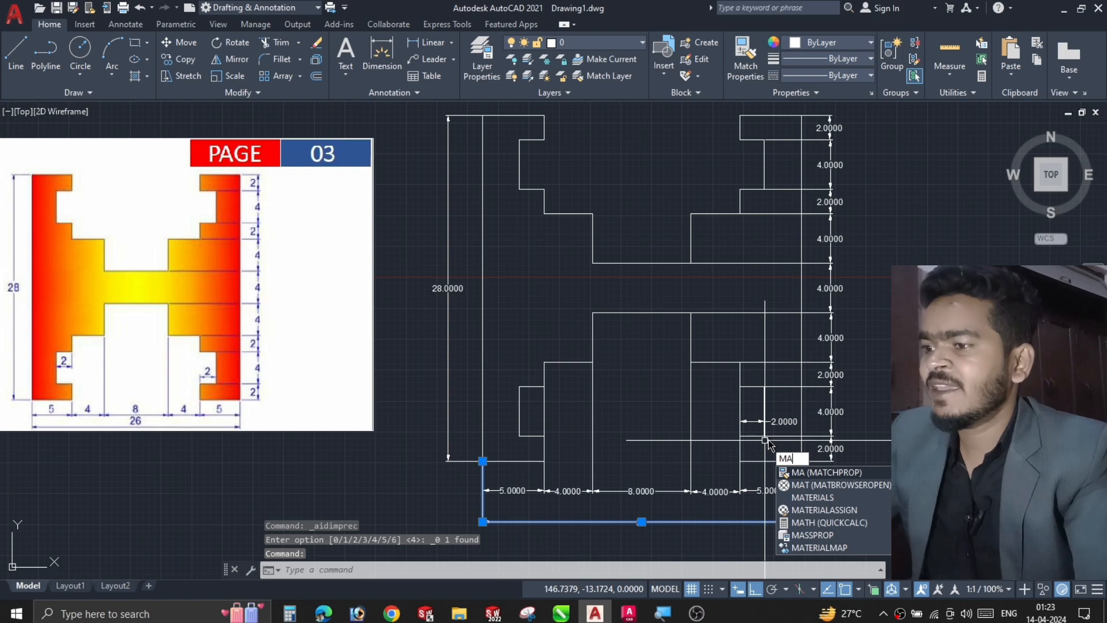
text(T)
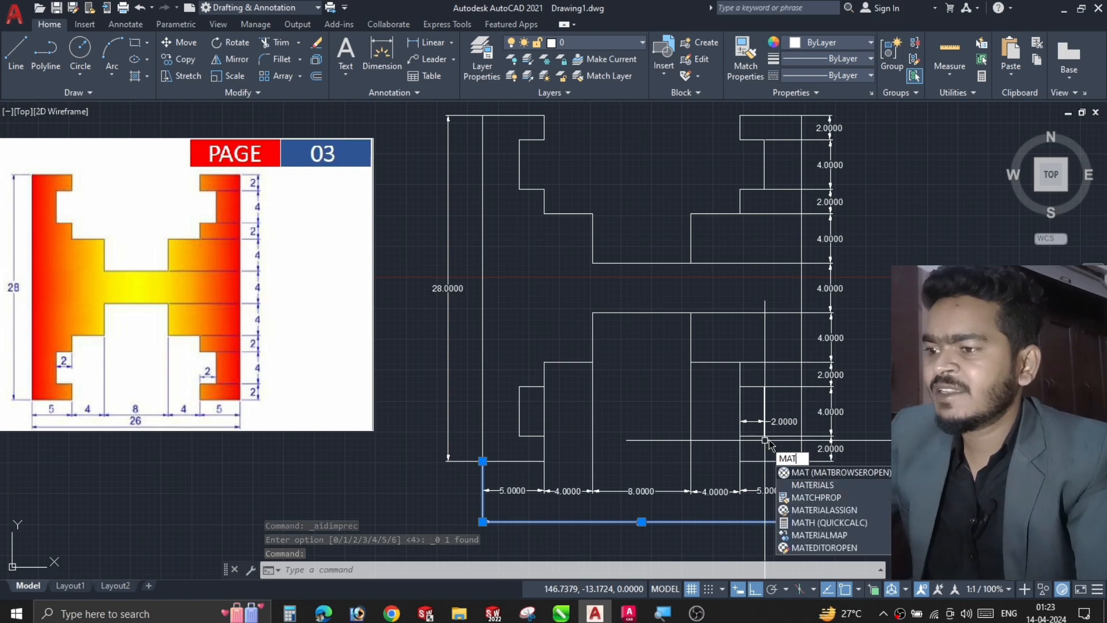
text(CHPROP)
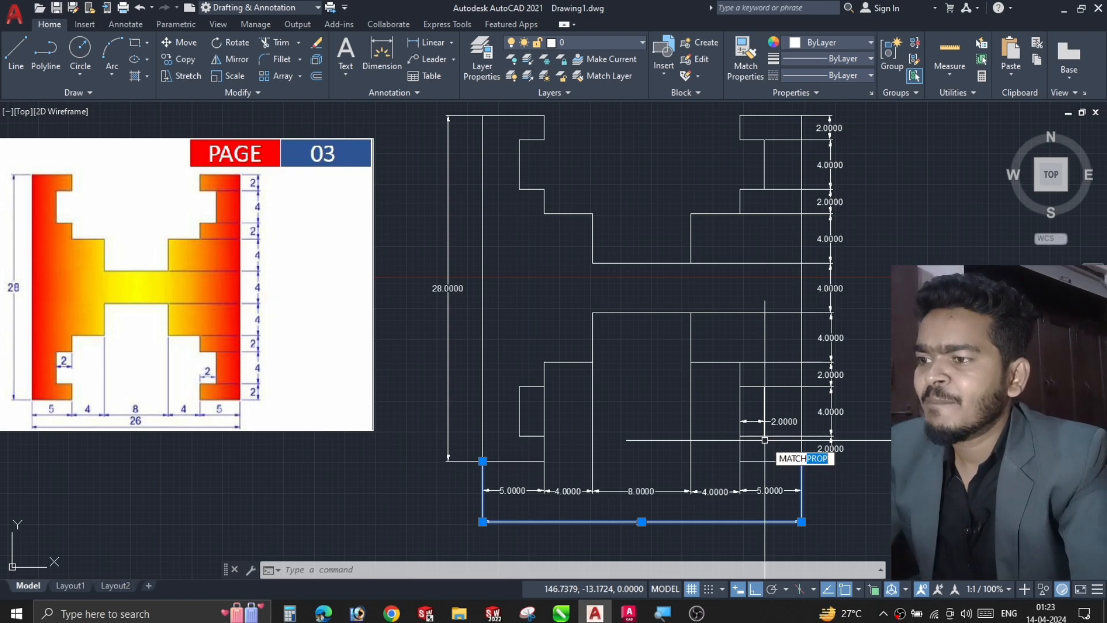
key(Return)
click(830, 448)
click(832, 415)
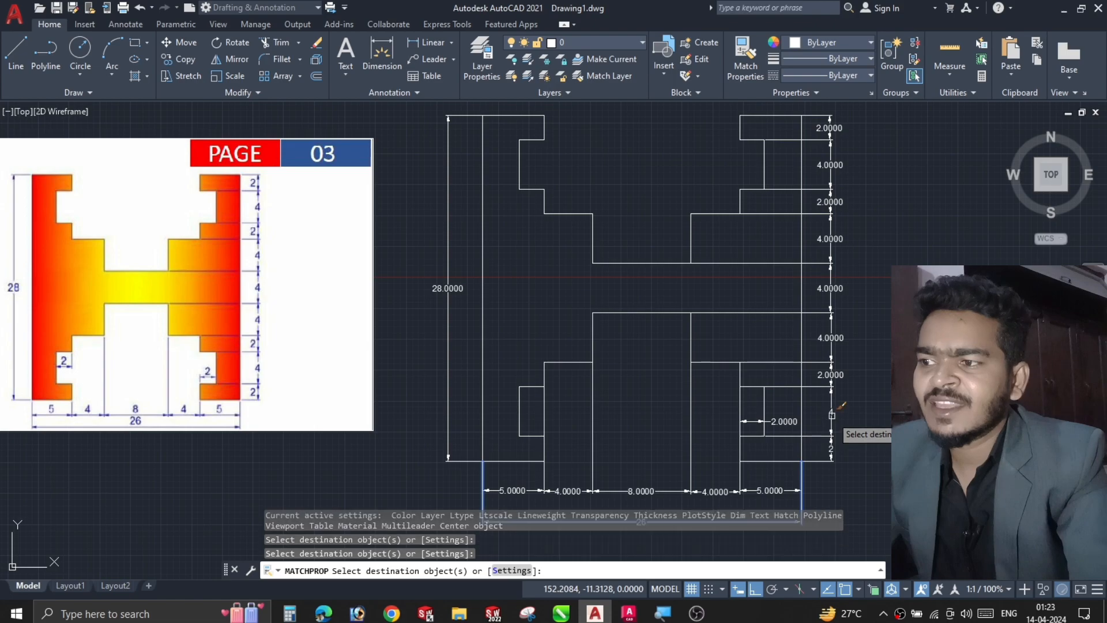
click(827, 372)
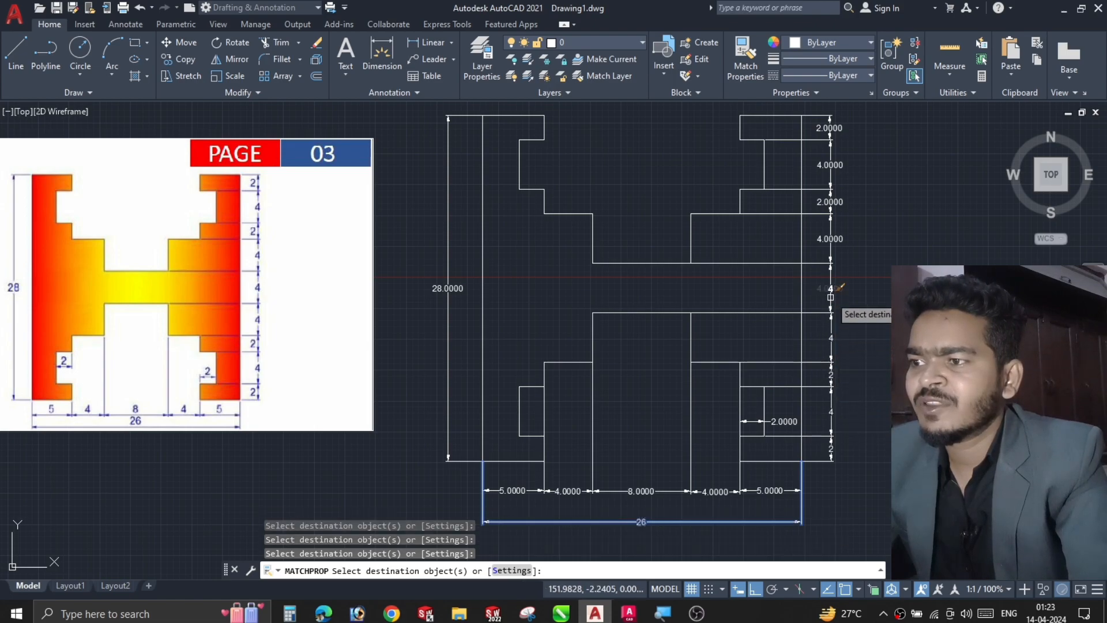
click(835, 176)
click(834, 151)
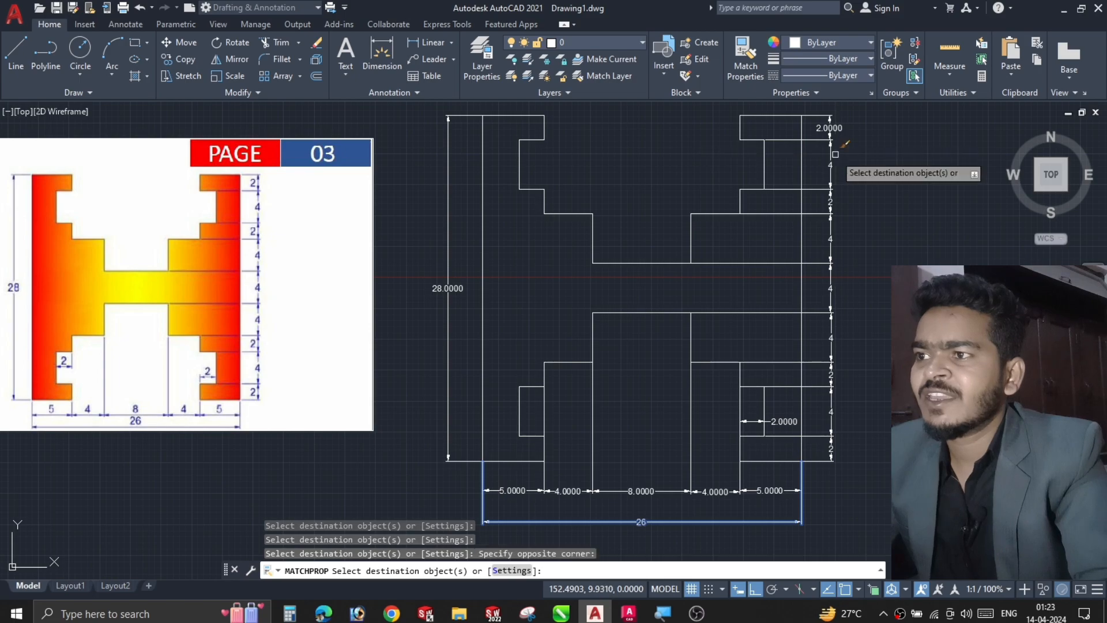
click(835, 124)
- Match the same properties onto the lower-right notch width, the row of step widths below the profile and the overall height dimension
click(788, 416)
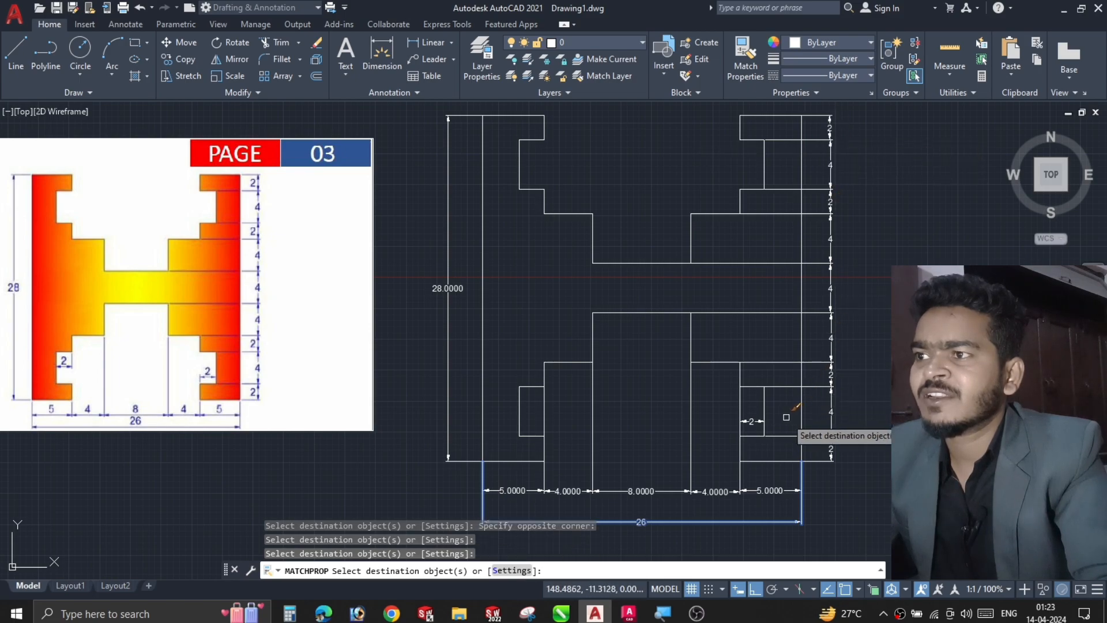
click(775, 490)
click(653, 490)
click(562, 491)
click(515, 490)
click(447, 288)
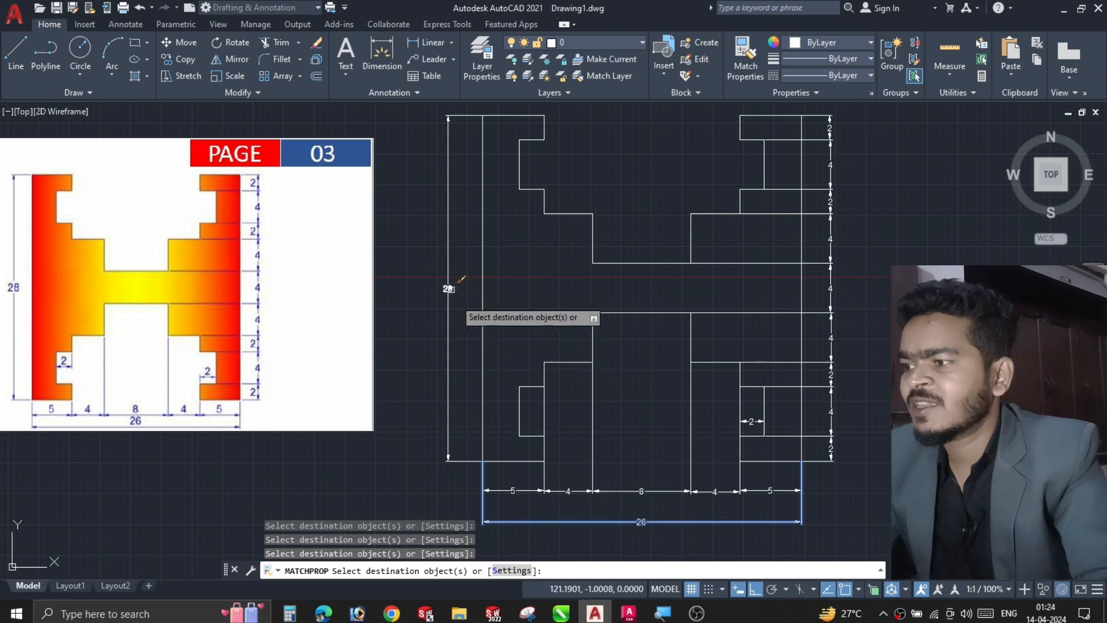
click(807, 520)
key(Return)
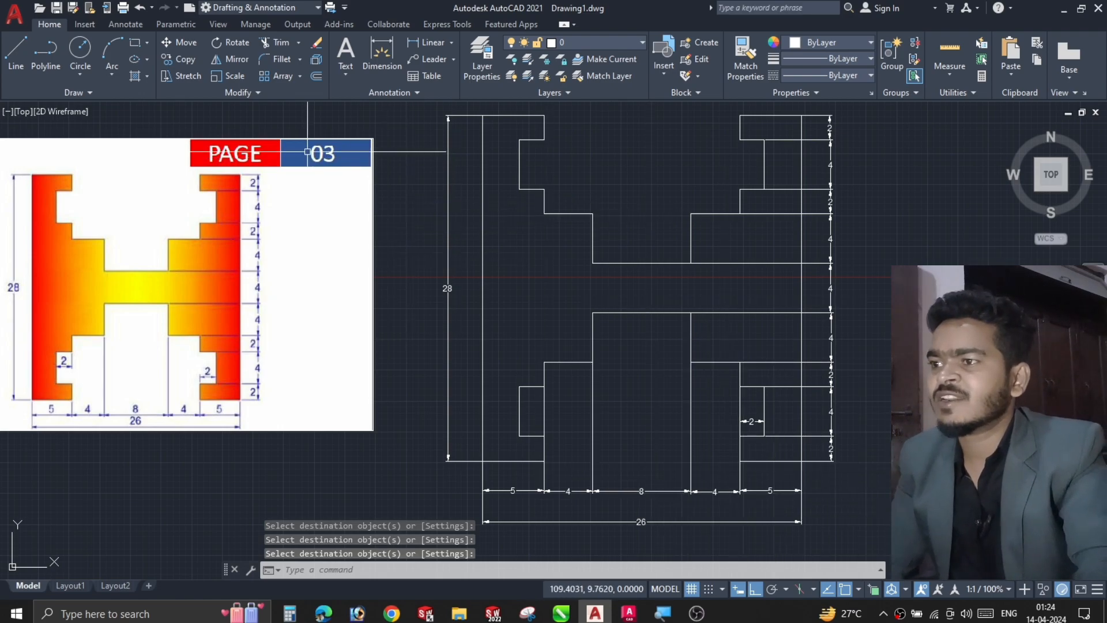
- Hatch the inside of the H-shaped profile with a two-colour gradient of yellow 244,238,81 and light red 242,113,114
text(h)
key(Return)
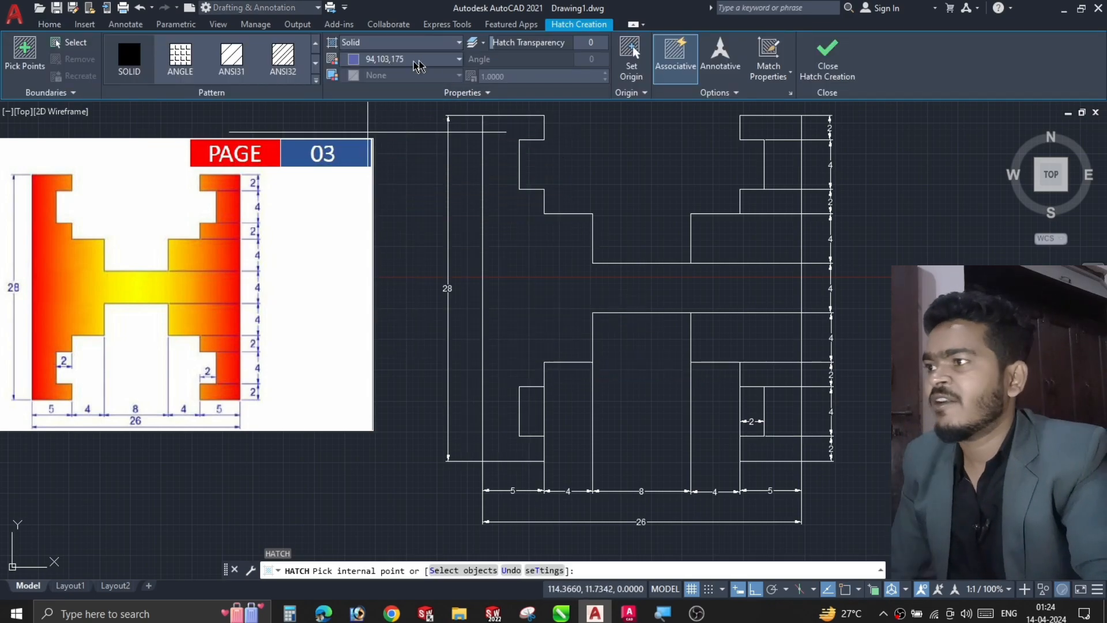
click(459, 43)
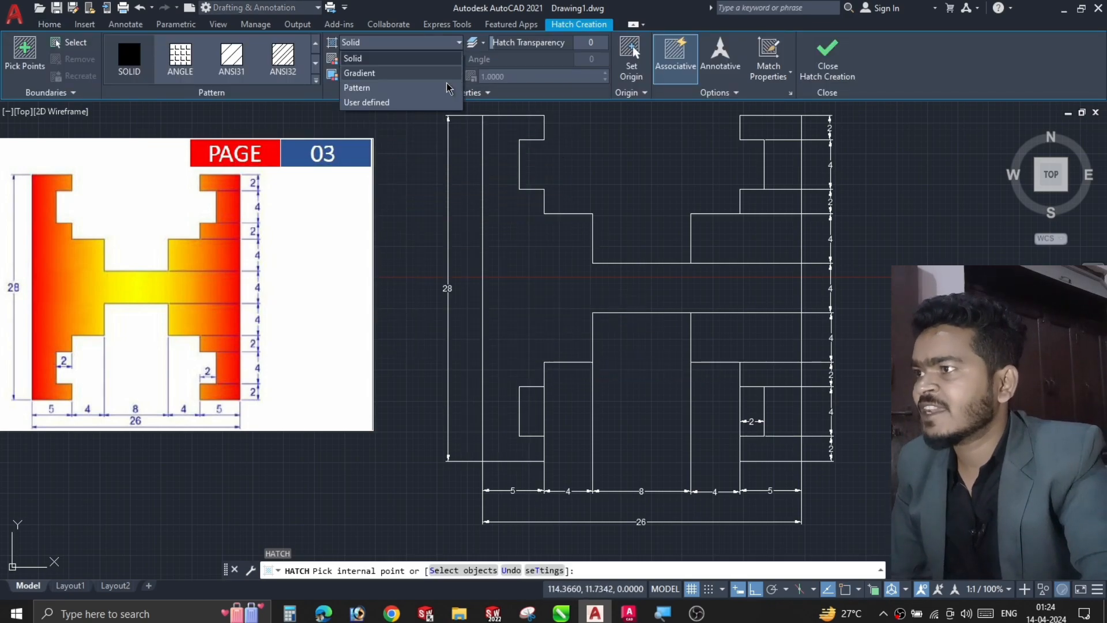
click(383, 74)
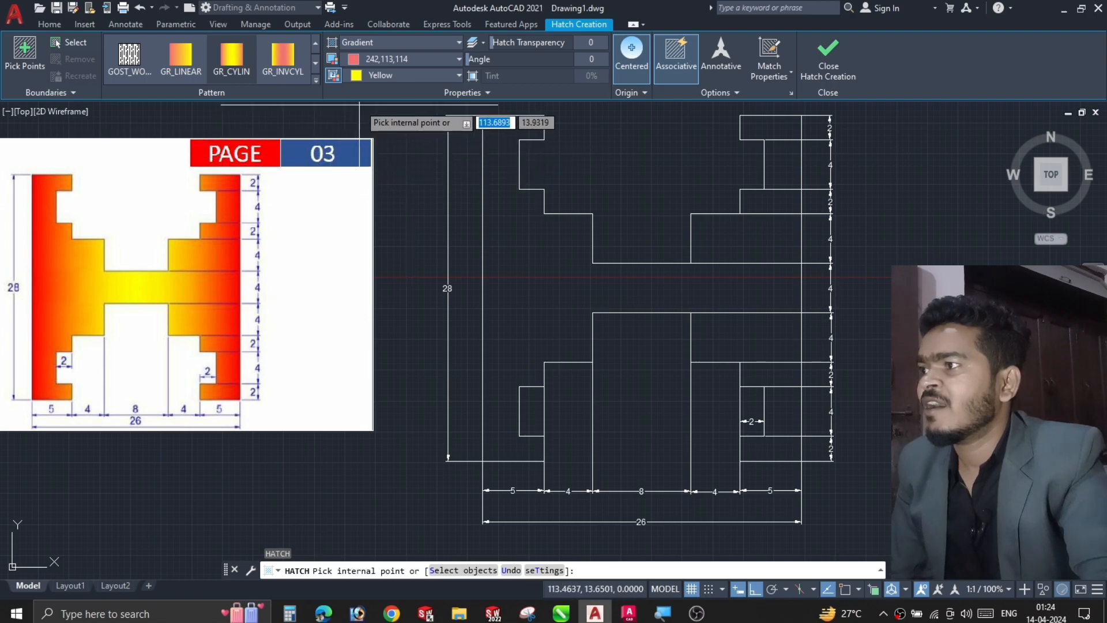
click(458, 77)
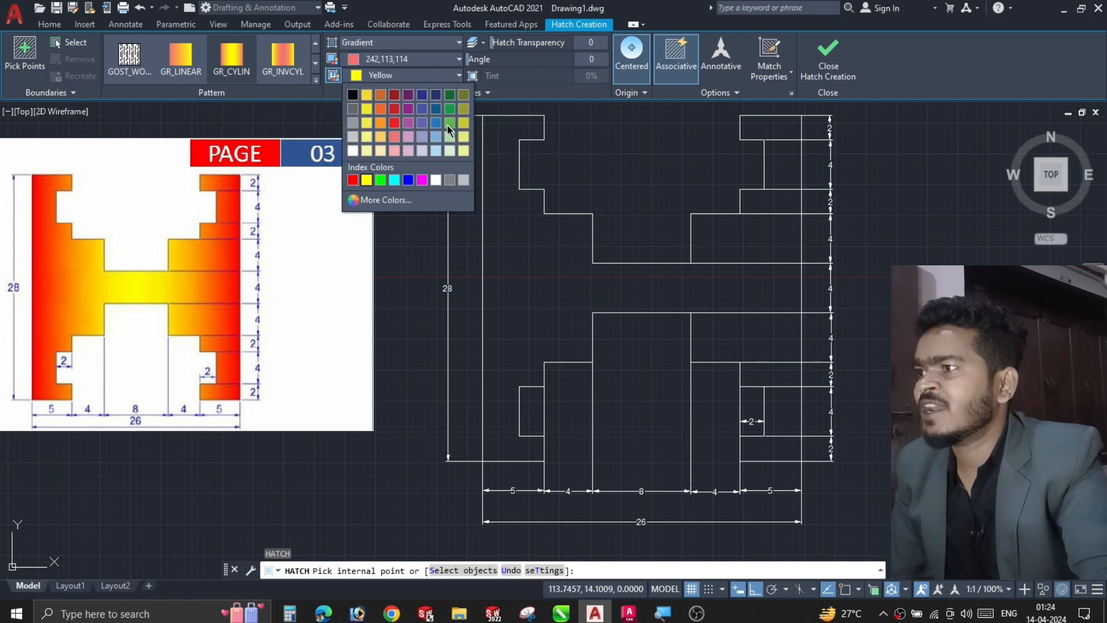
click(391, 136)
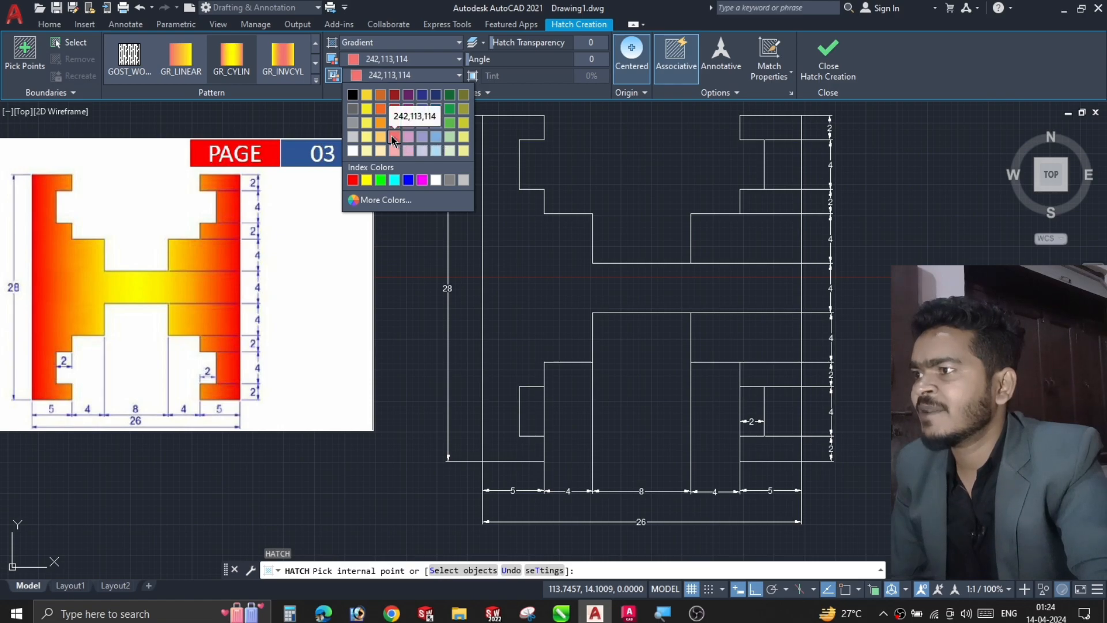
click(459, 60)
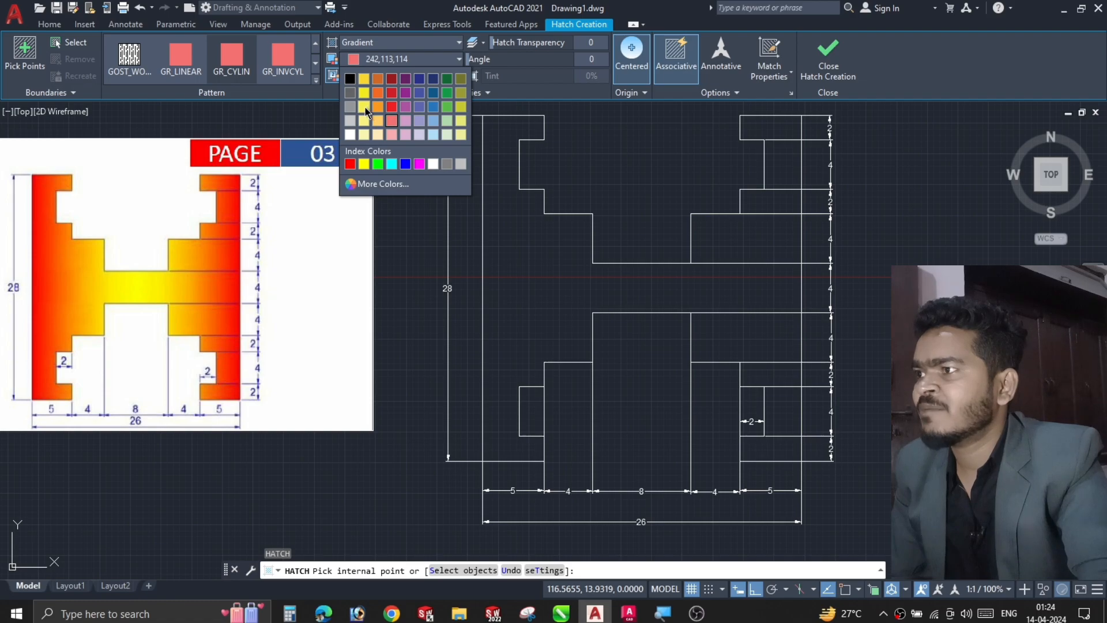
click(368, 108)
click(559, 265)
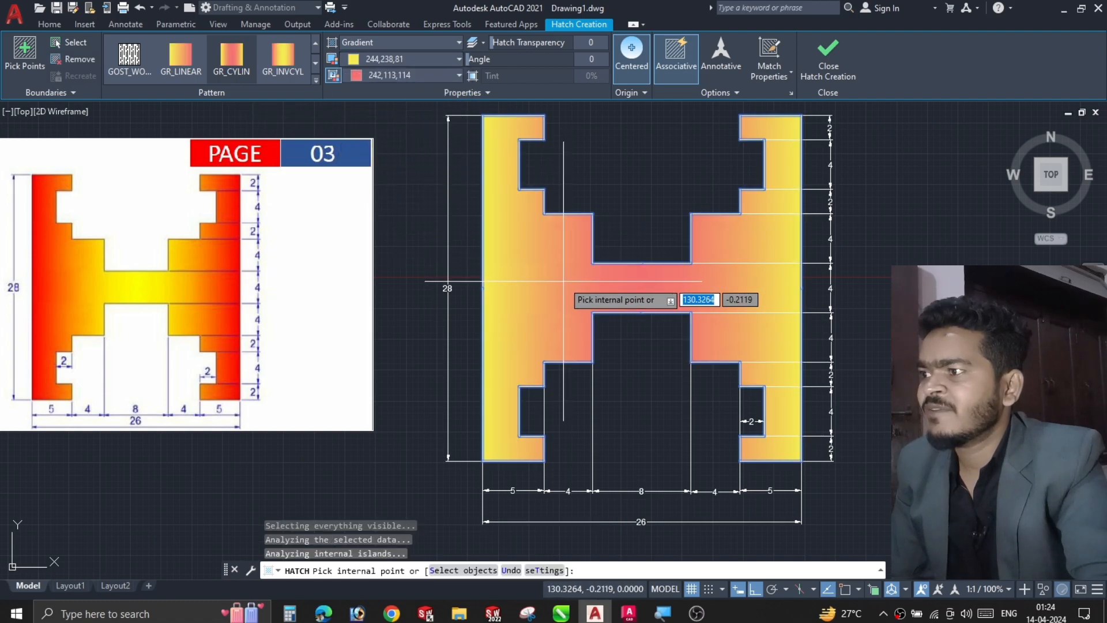
- Switch the profile's gradient to GR_INVCYL, set its second colour to red 237,31,36 and finish the hatch
click(283, 57)
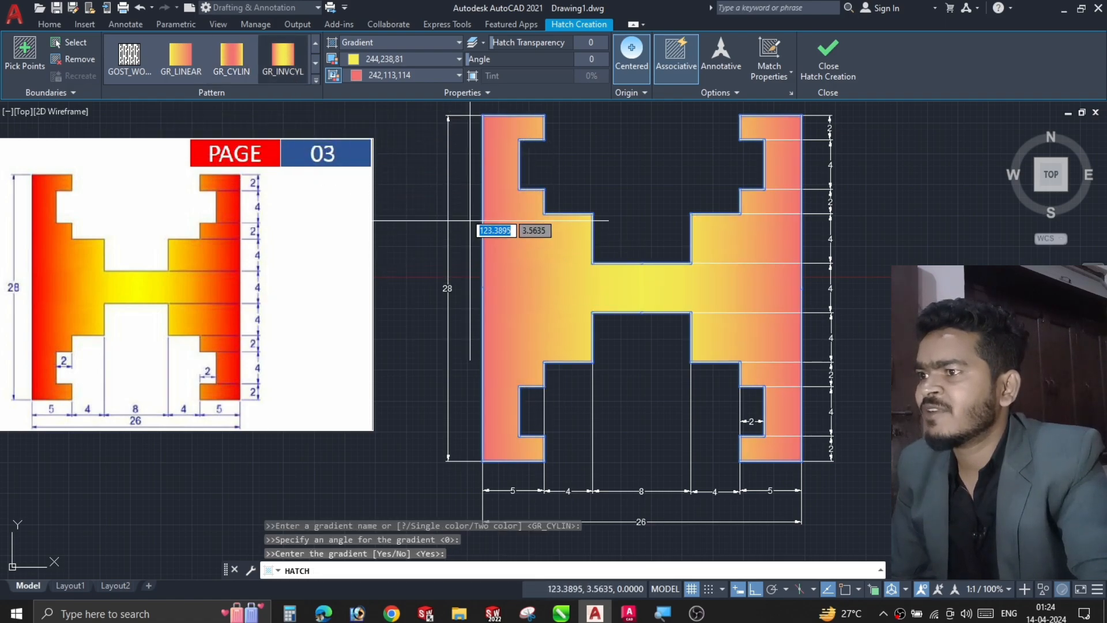
click(460, 75)
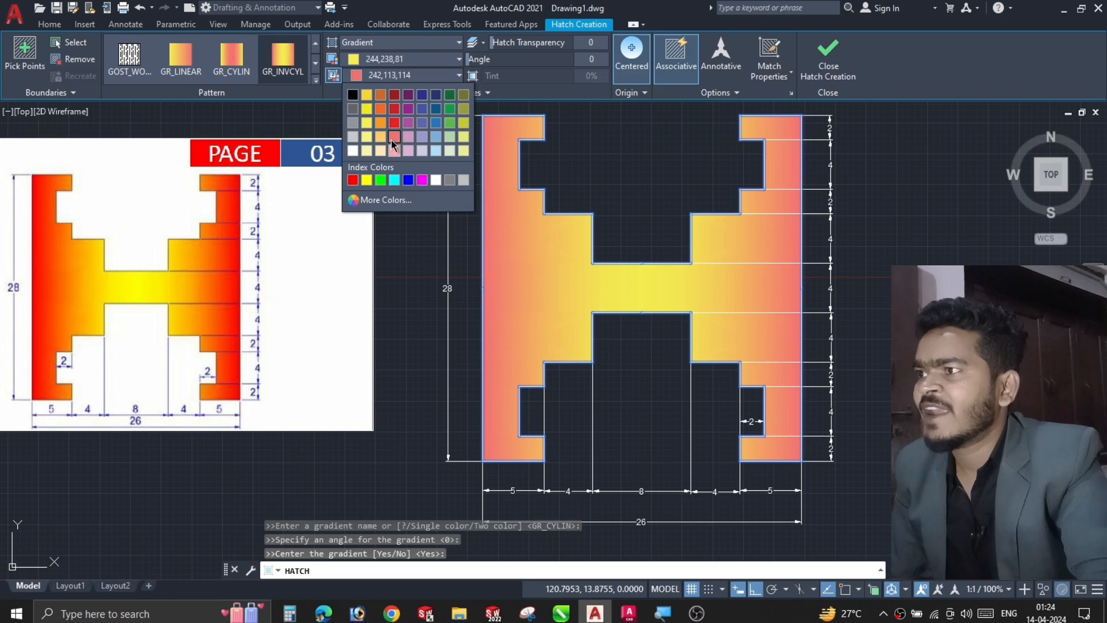
click(393, 122)
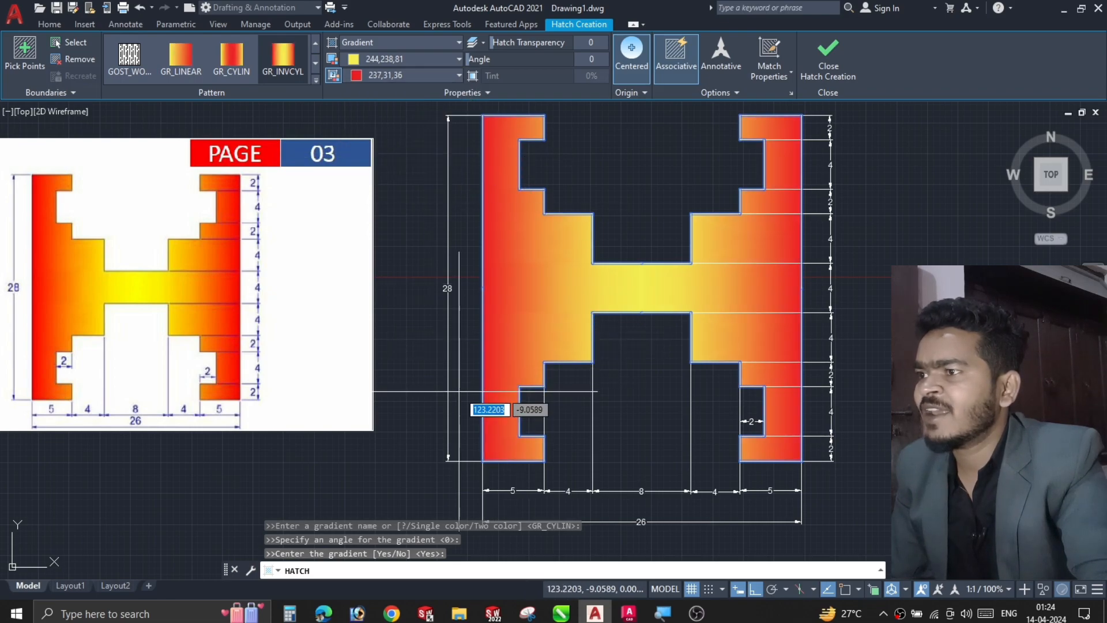
click(828, 57)
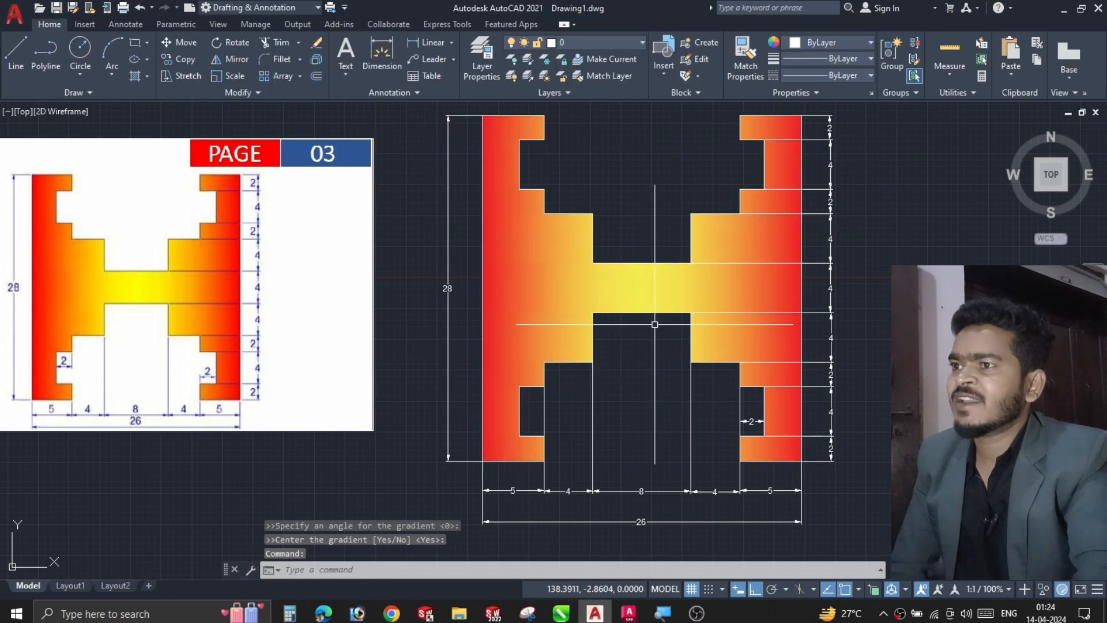
- Increase the text height of the Standard dimension style to enlarge the numbers on all the profile's dimensions
scroll(654, 324, down, 3)
middle_drag(628, 366, 595, 369)
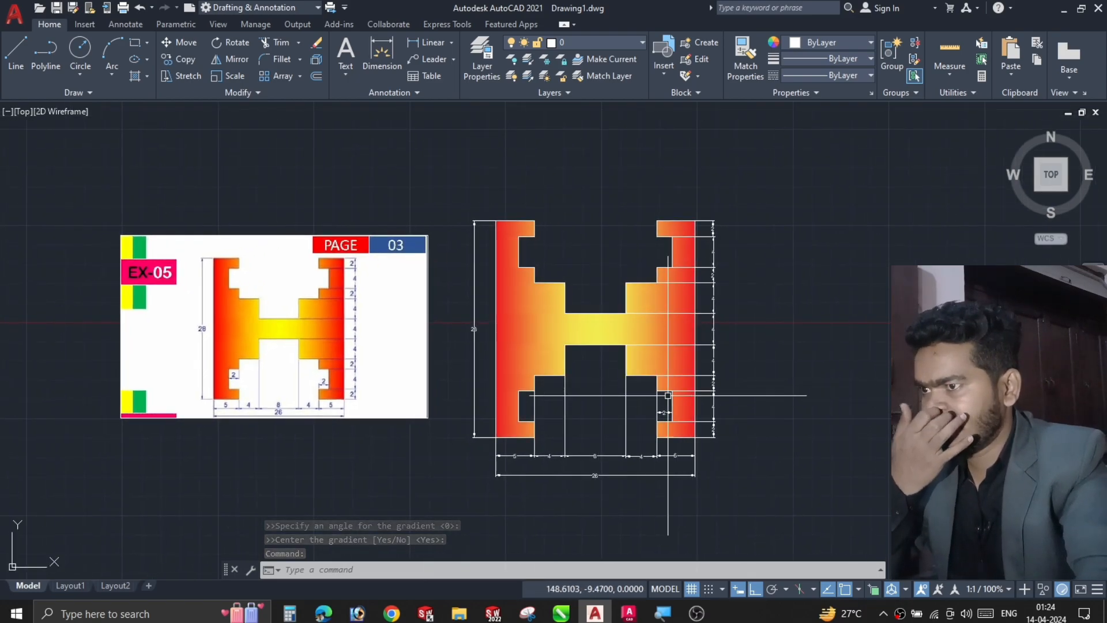
middle_drag(601, 385, 566, 382)
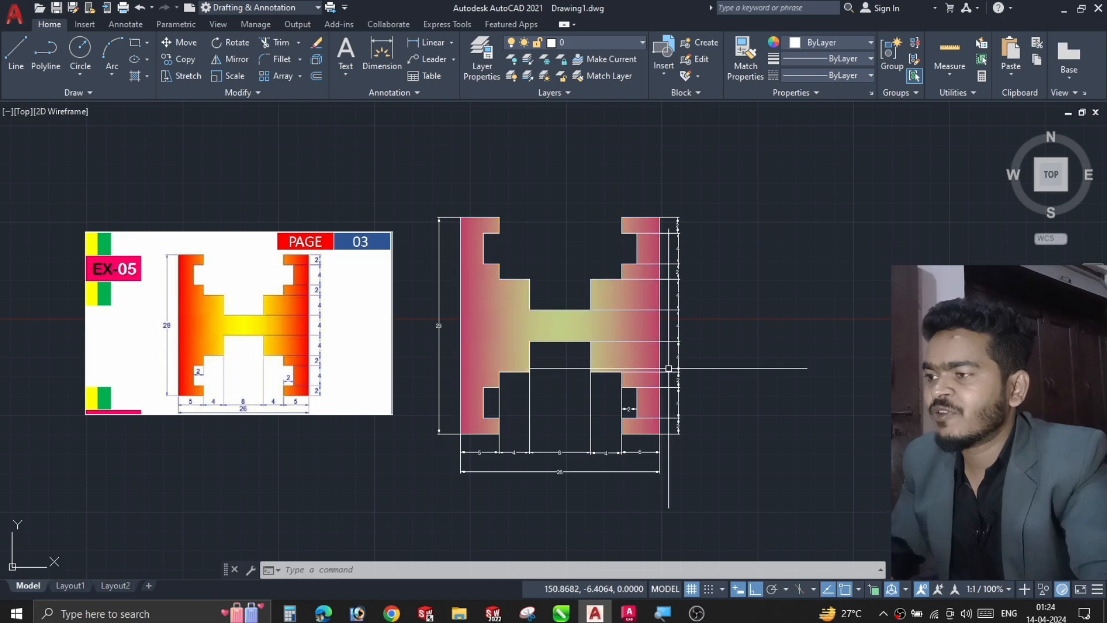
key(Return)
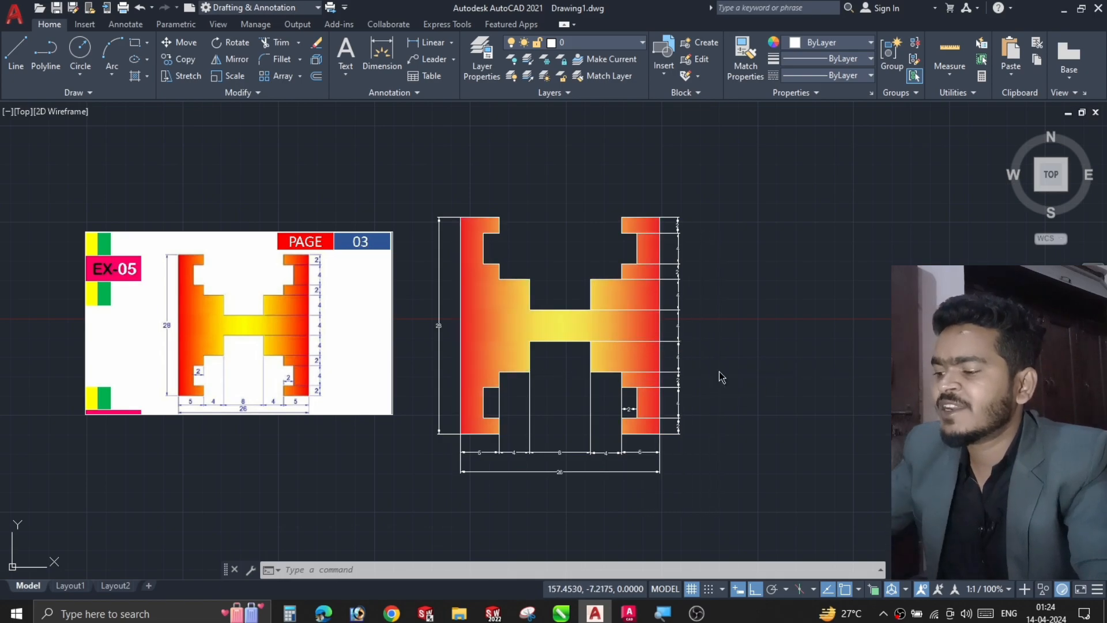
click(702, 278)
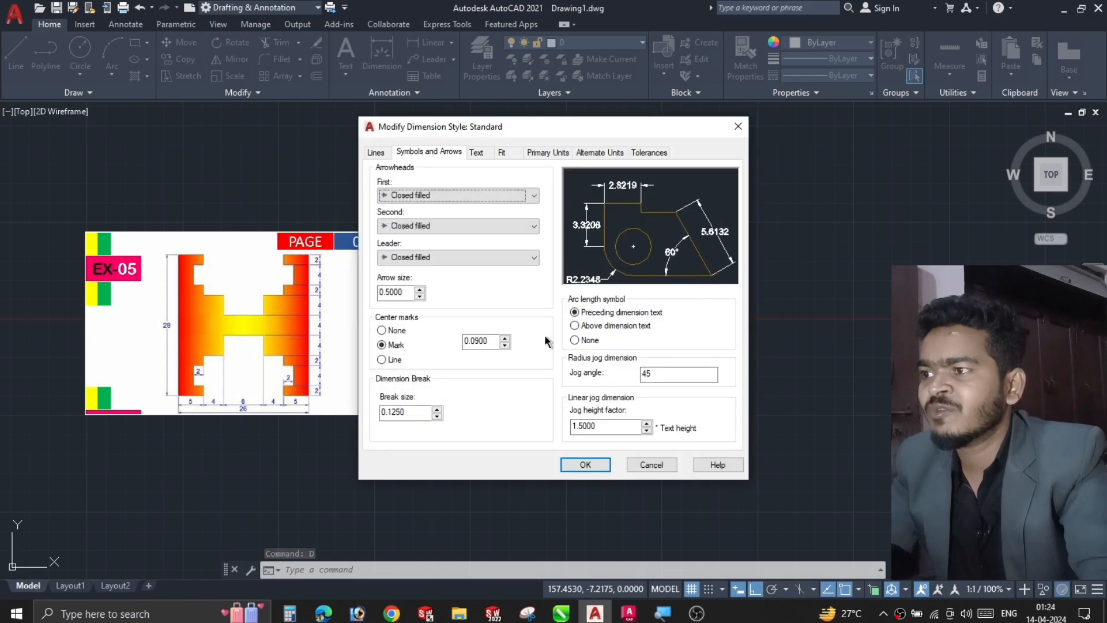
click(475, 153)
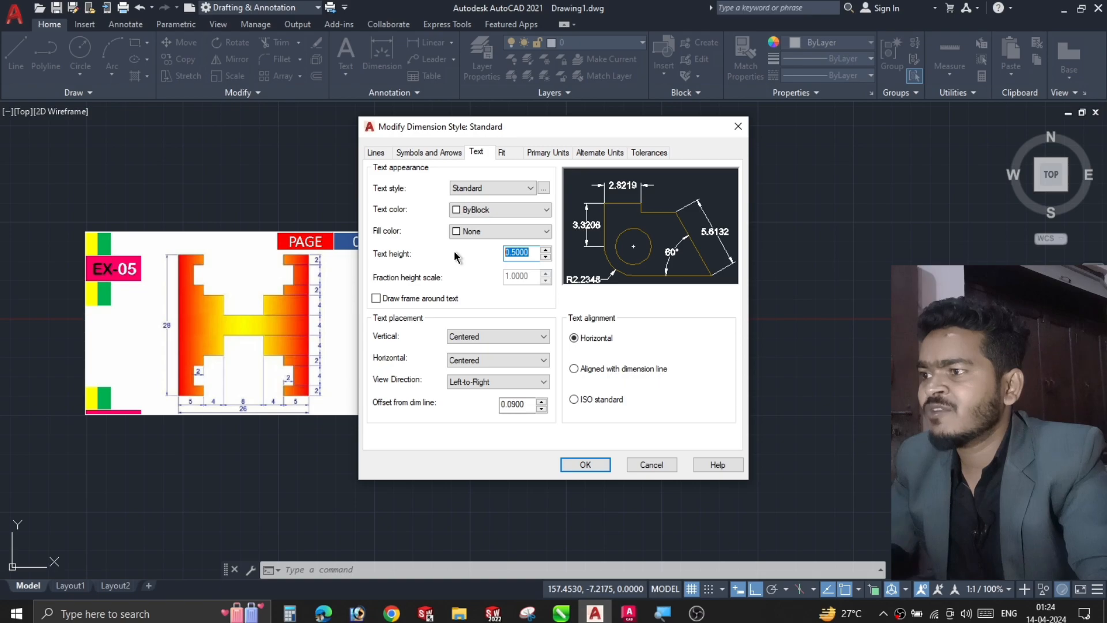
click(584, 465)
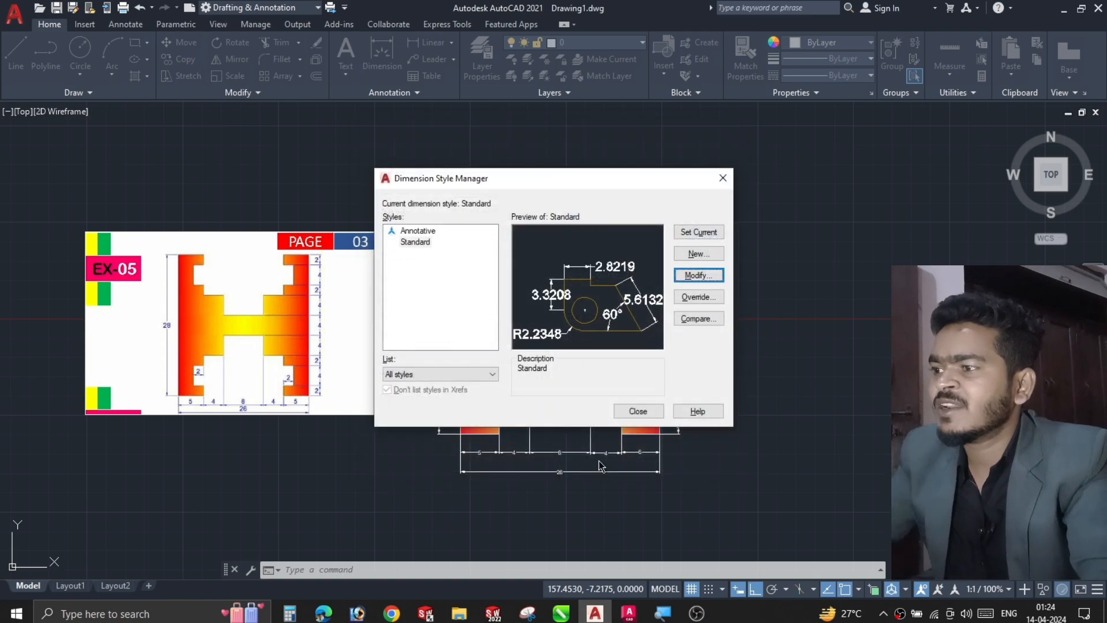
click(636, 411)
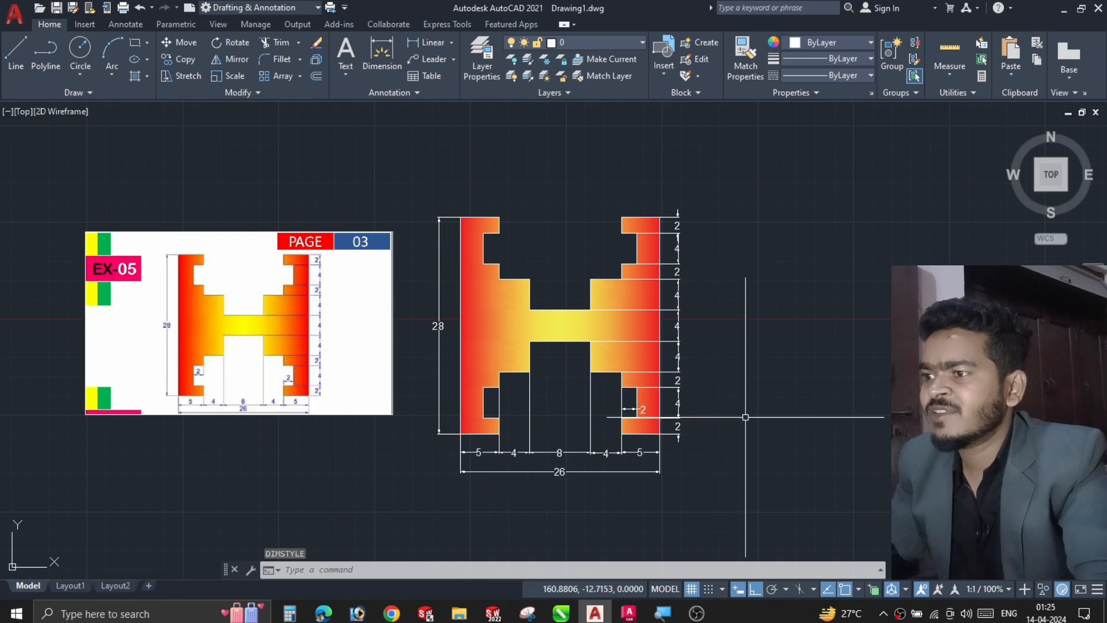
mouse_move(721, 408)
middle_down()
mouse_move(685, 404)
mouse_move(697, 402)
middle_up()
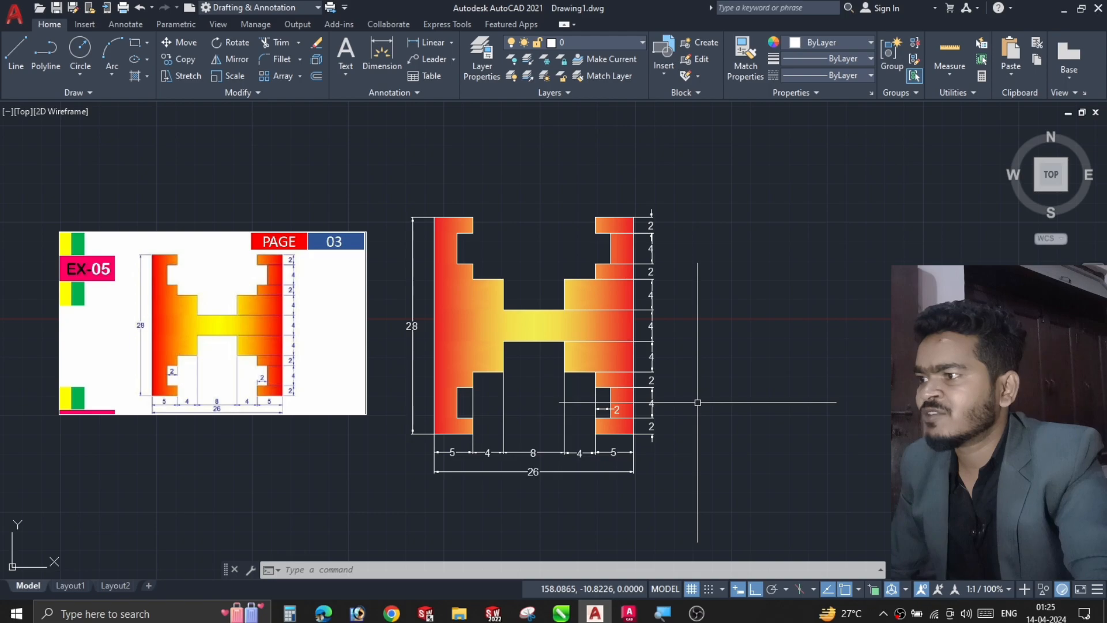